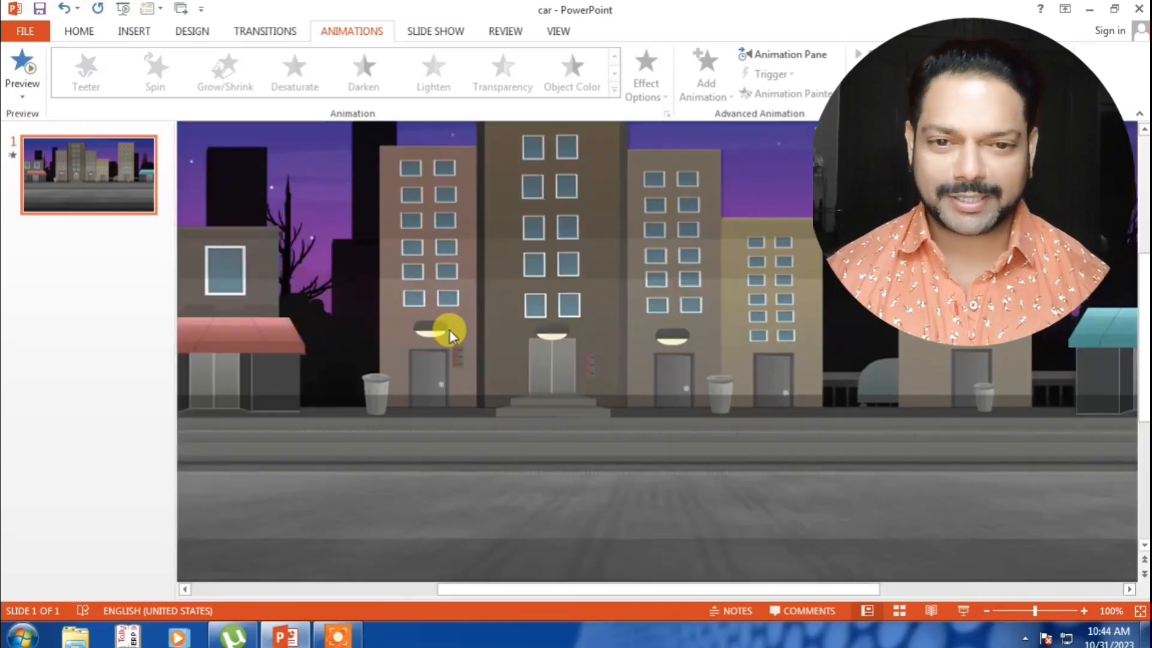
# Play the finished car slide show, exit it, and inspect the car pictures placed off both edges of the slide
pyautogui.press('F5')
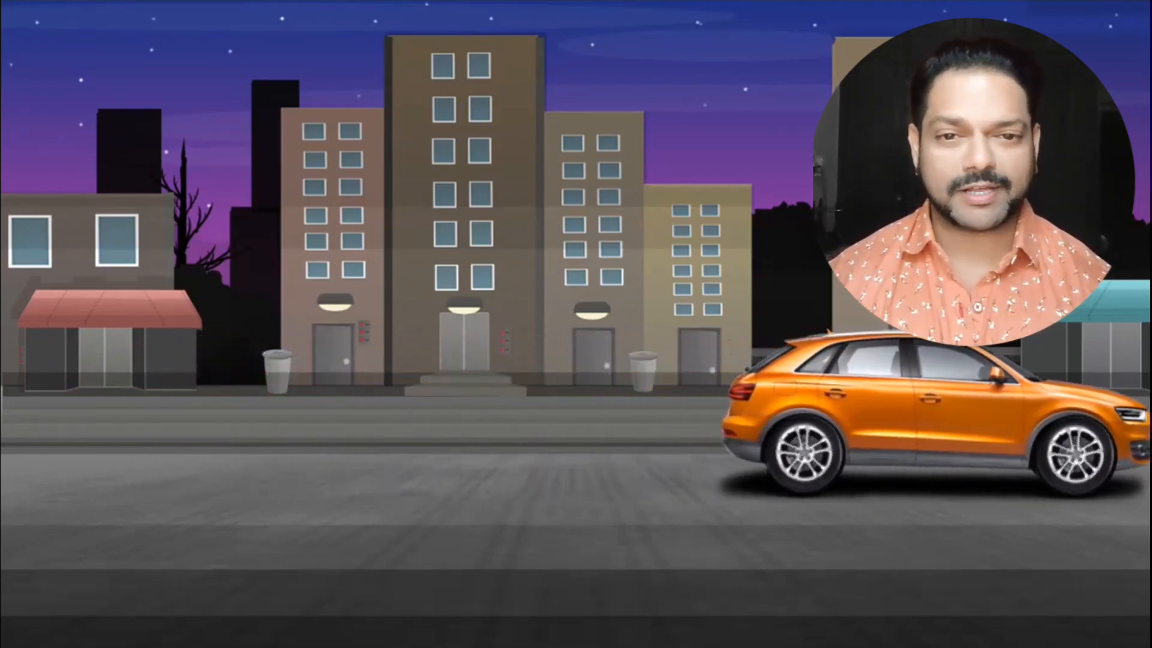
pyautogui.press('Escape')
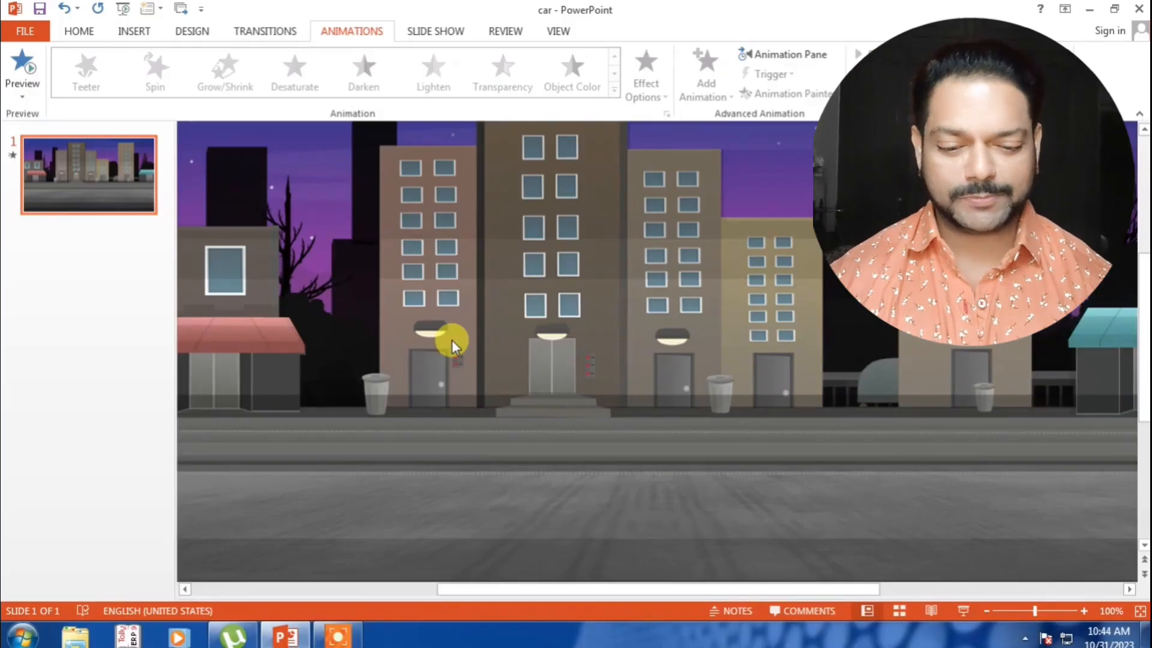
pyautogui.click(985, 613)
pyautogui.click(986, 613)
pyautogui.click(985, 613)
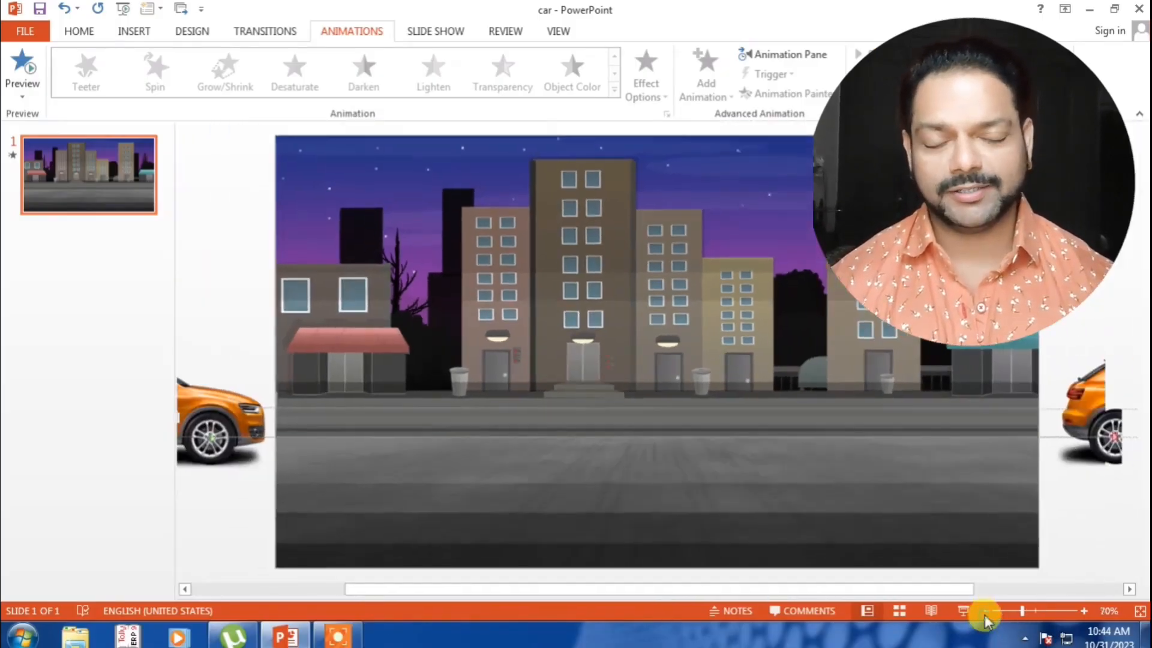
pyautogui.click(985, 613)
pyautogui.click(985, 613)
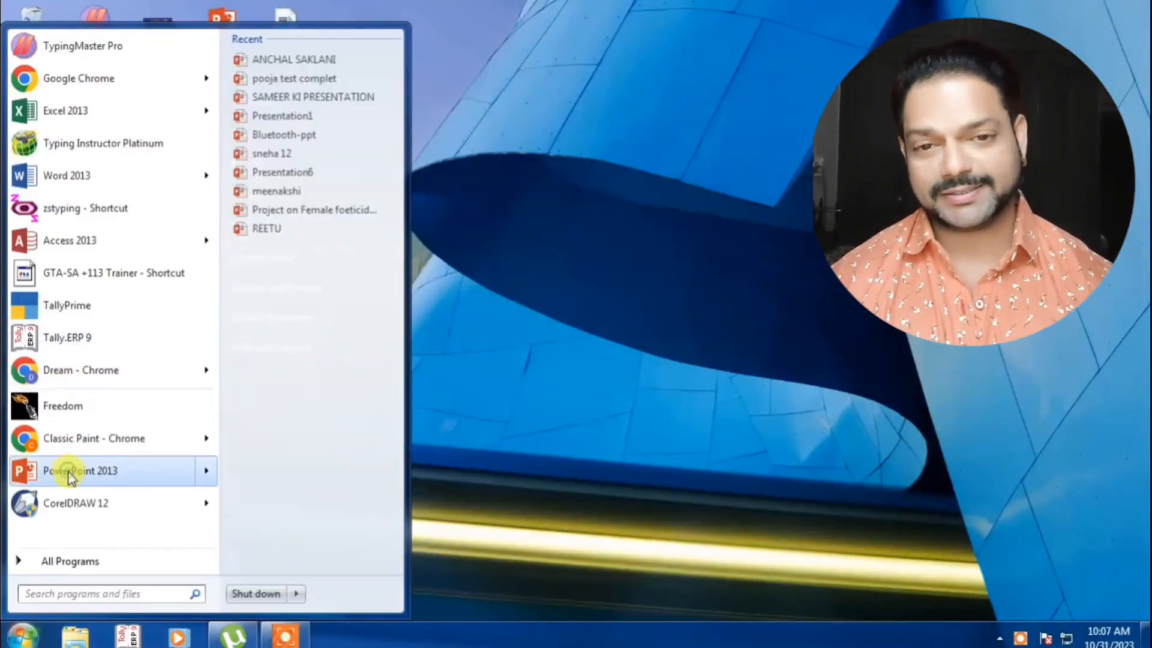
# Launch PowerPoint, dismissing the Office Activation Wizard, and create a blank presentation
pyautogui.click(222, 433)
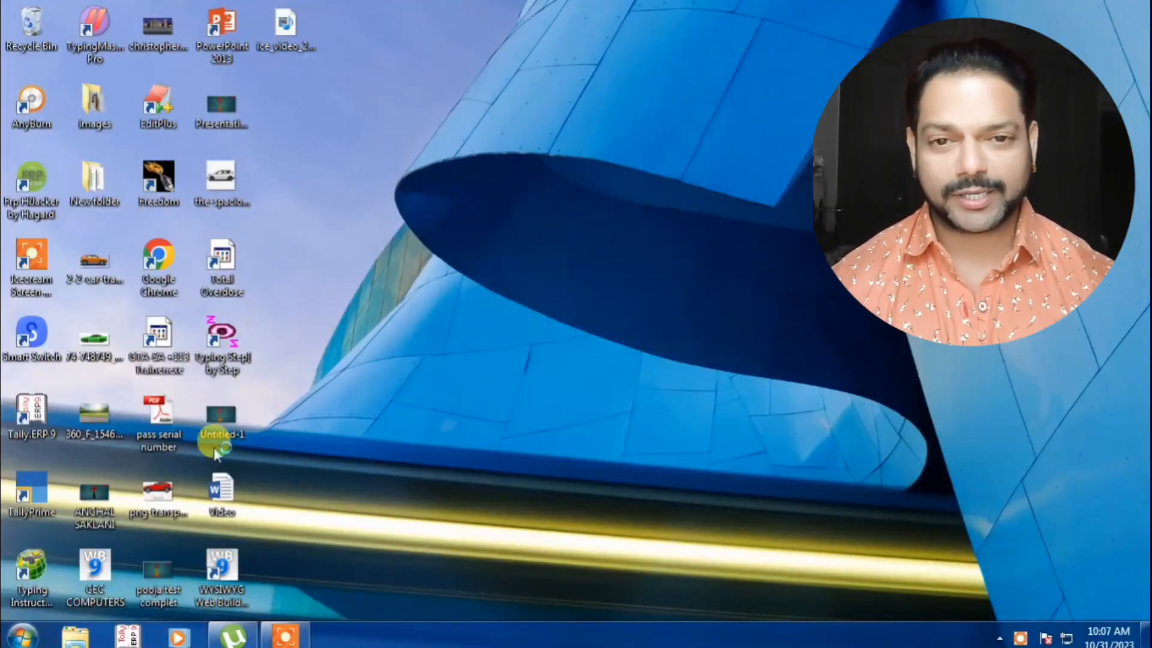
pyautogui.doubleClick(228, 434)
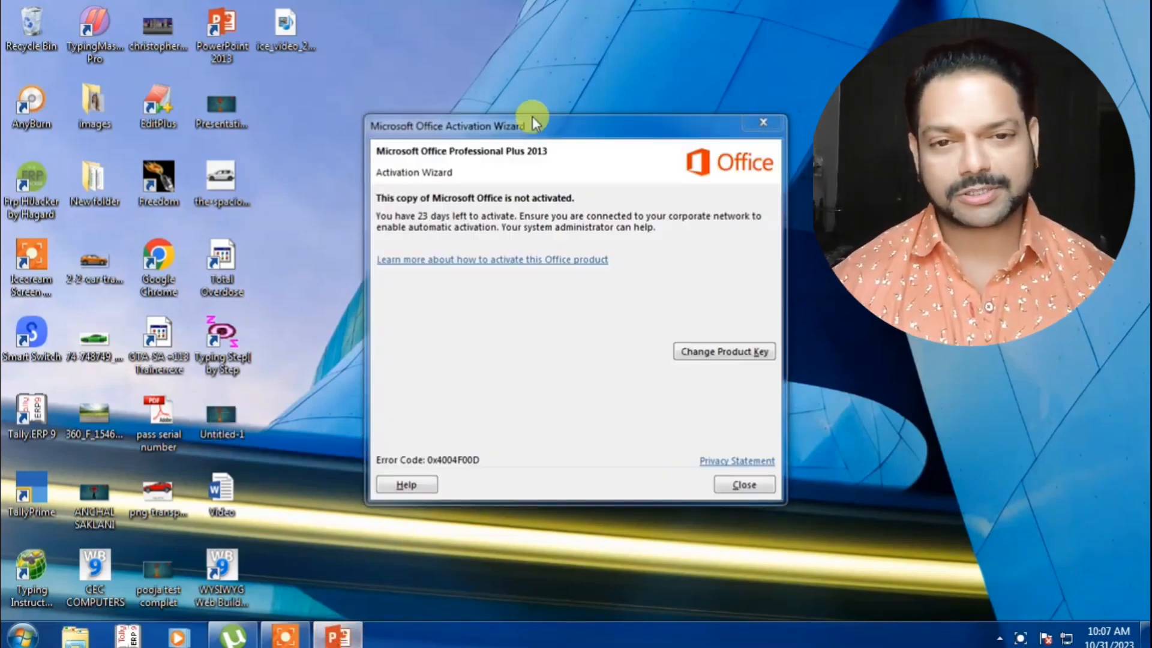
pyautogui.click(727, 489)
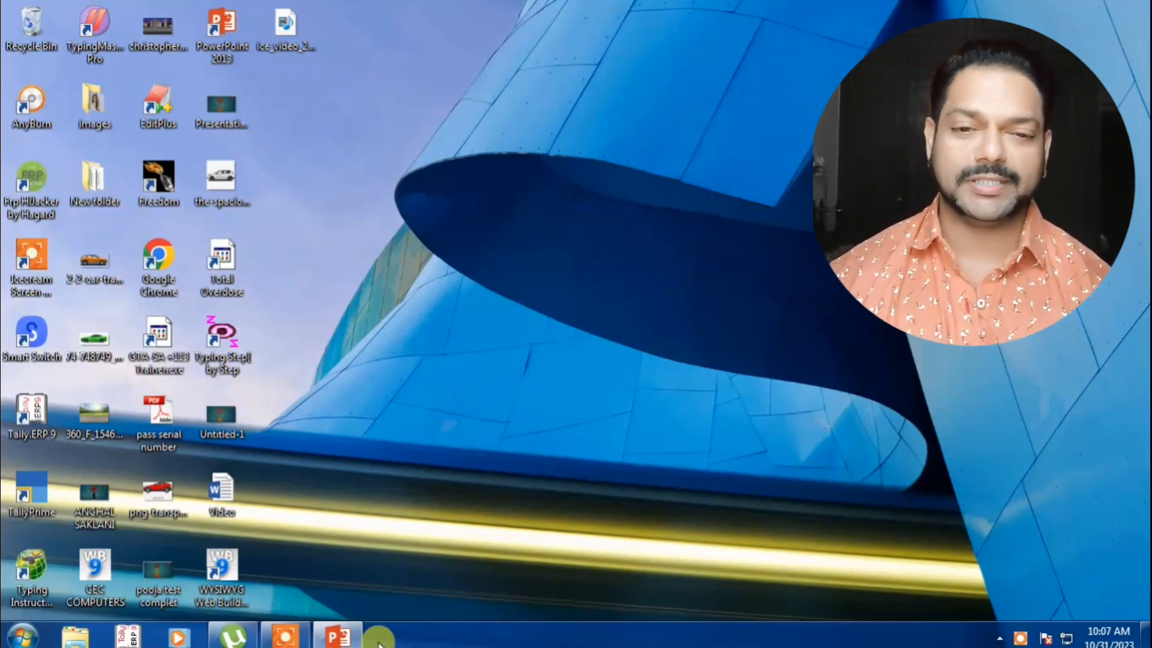
pyautogui.moveTo(360, 642)
pyautogui.click(398, 522)
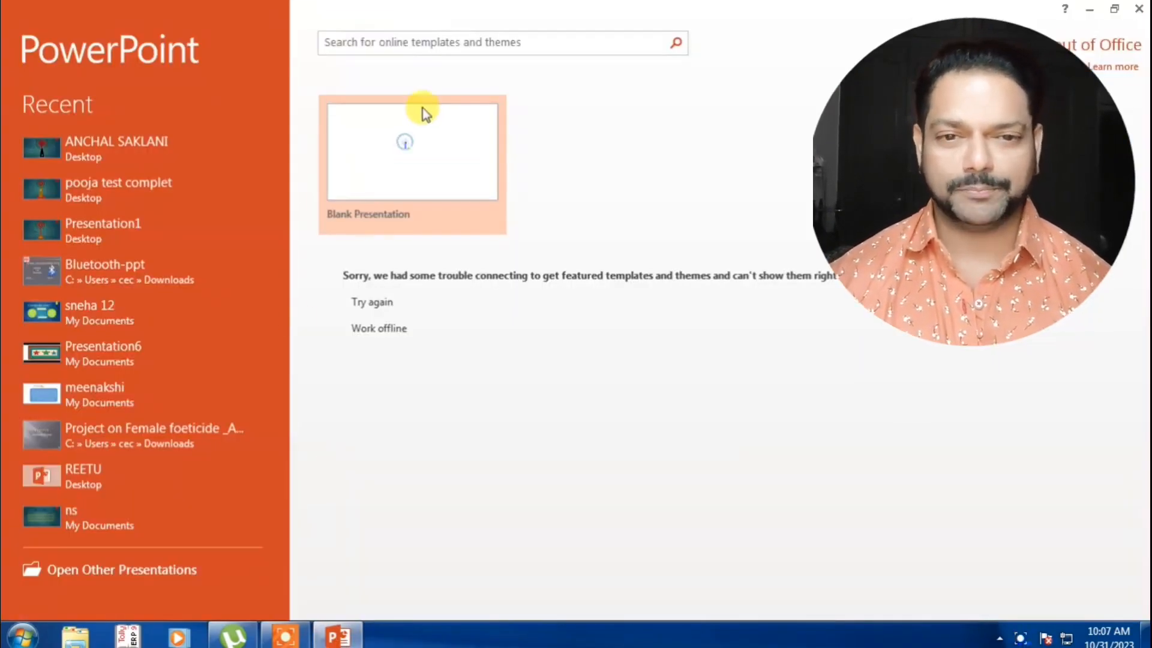
pyautogui.click(405, 162)
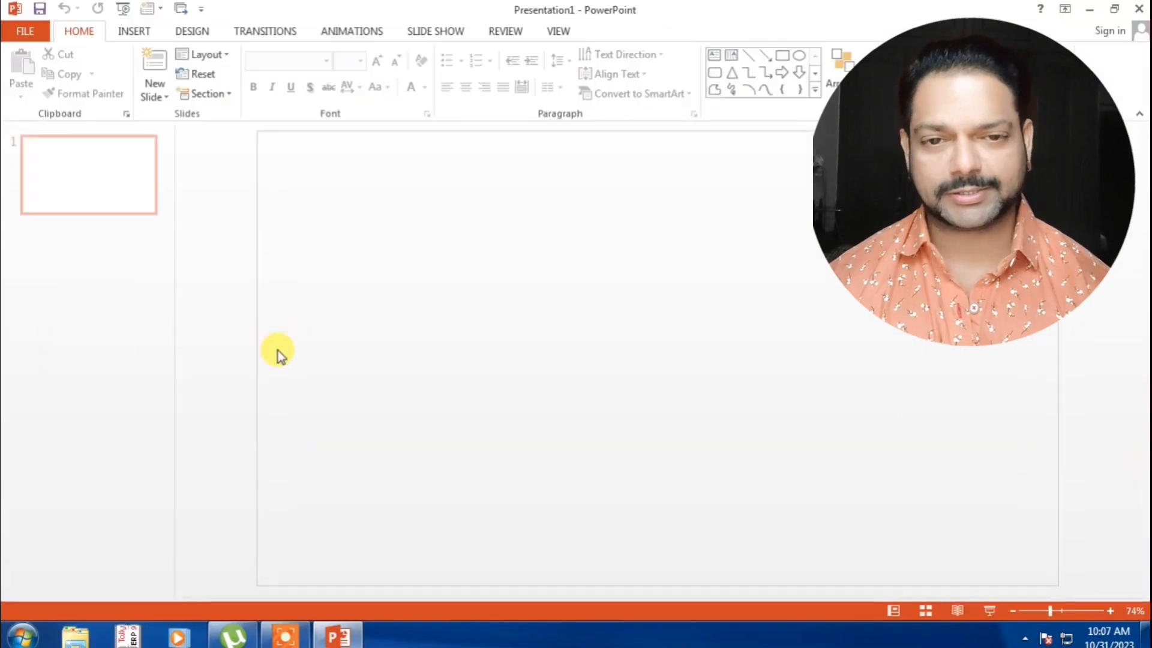
# Change the first slide's layout to Blank
pyautogui.click(223, 55)
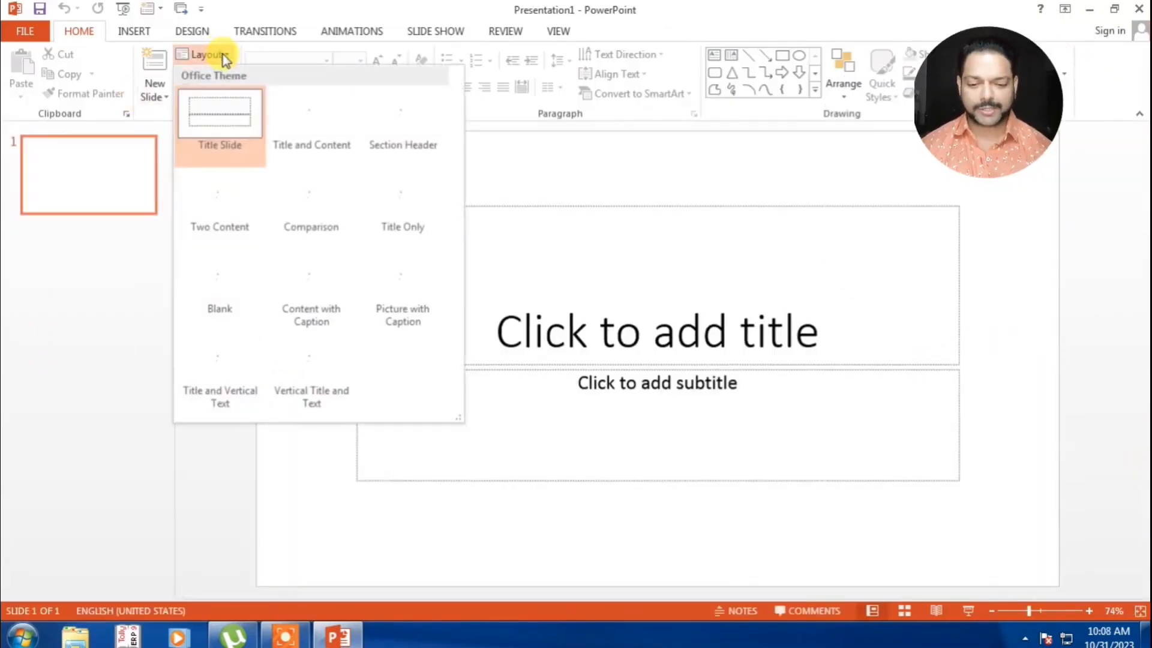
pyautogui.click(228, 275)
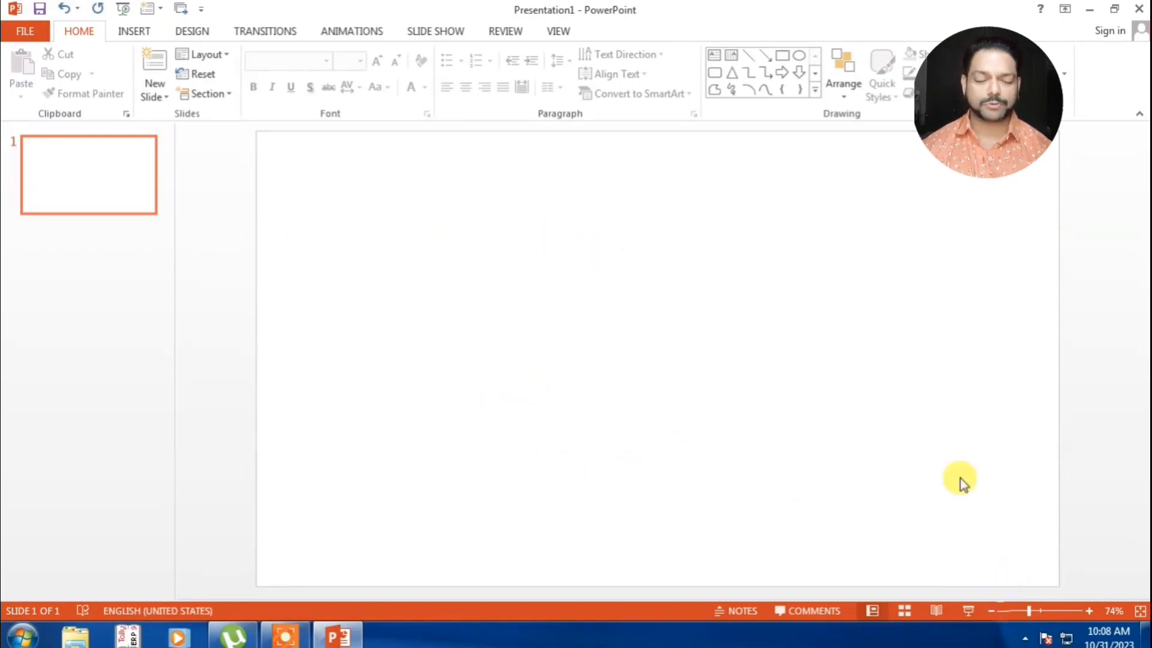
pyautogui.click(991, 610)
pyautogui.click(991, 610)
pyautogui.click(991, 611)
pyautogui.click(991, 610)
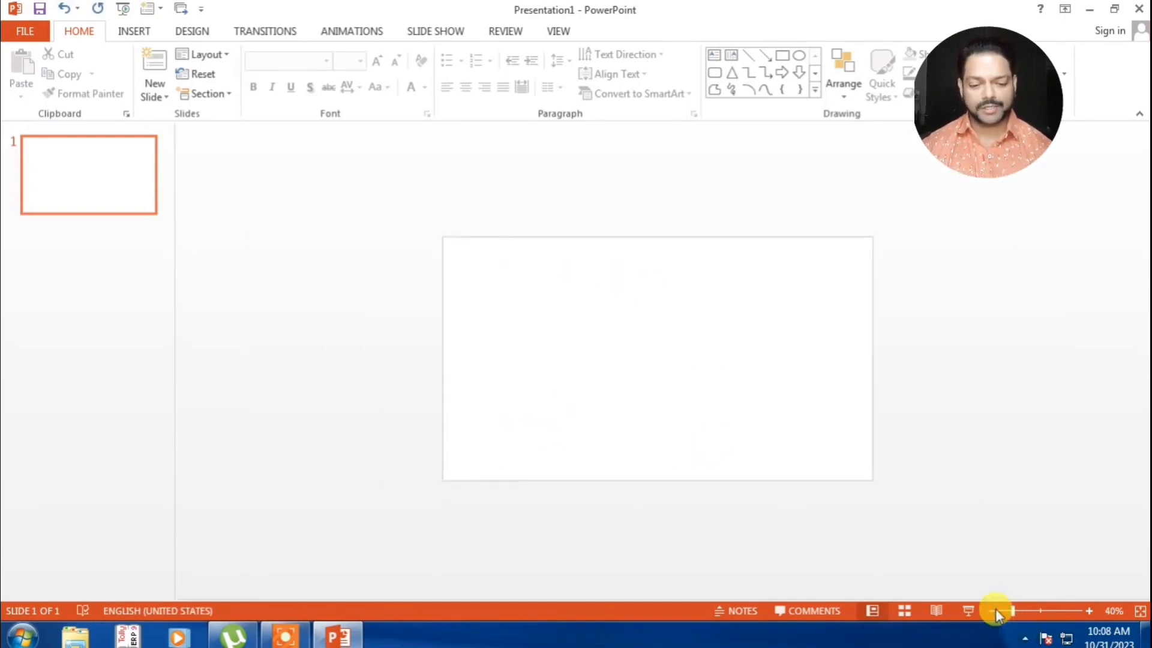
pyautogui.click(1086, 610)
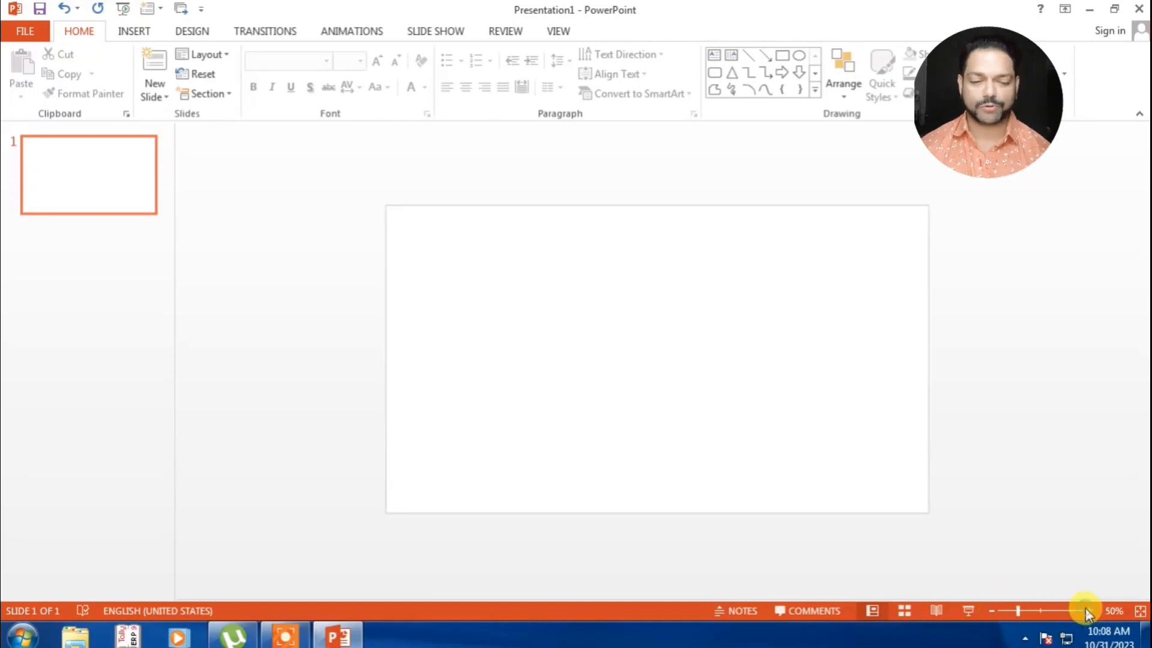
pyautogui.click(1086, 609)
pyautogui.click(1085, 610)
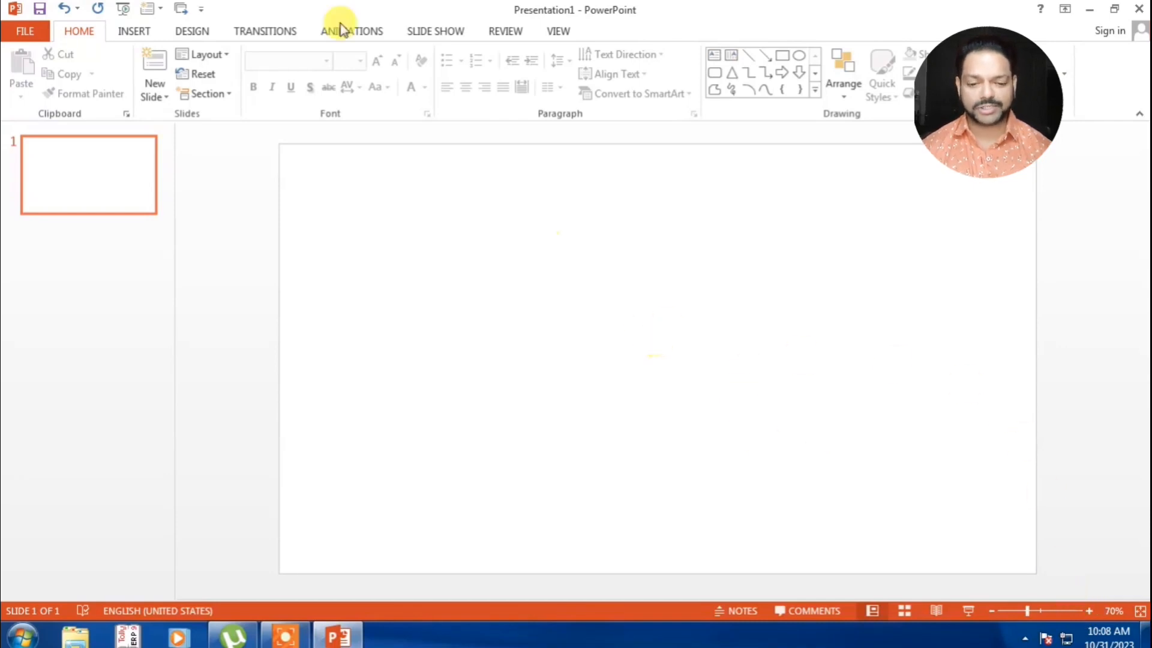
# Fill the slide background with the night city-street side-view picture stored on the Desktop
pyautogui.click(189, 33)
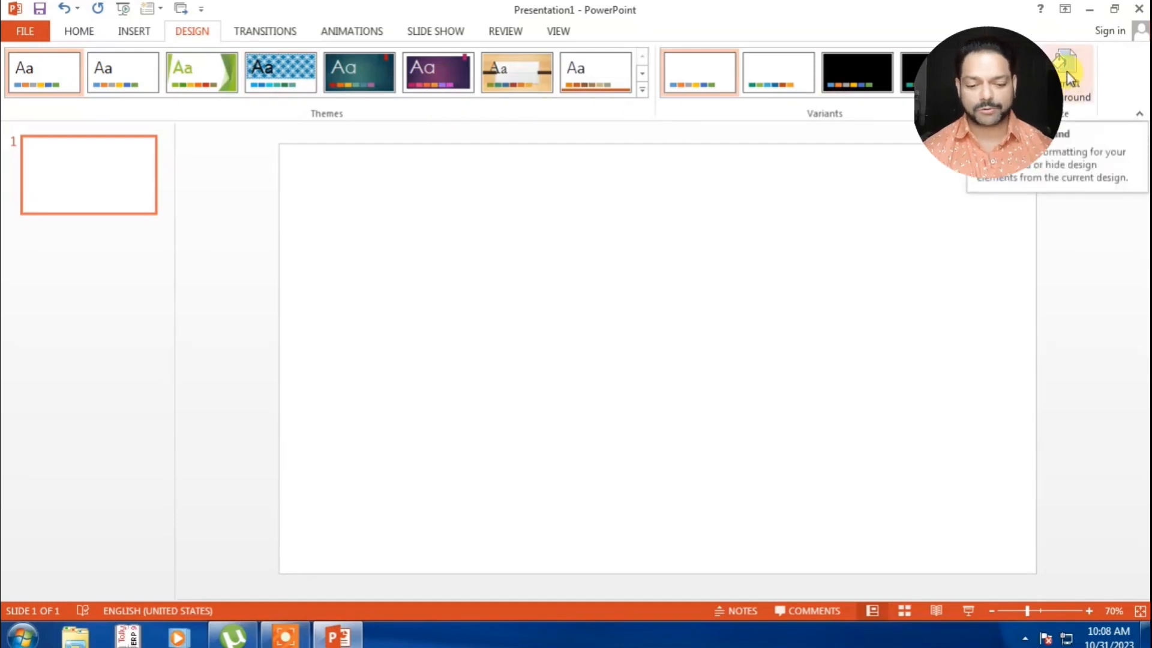
pyautogui.click(1064, 60)
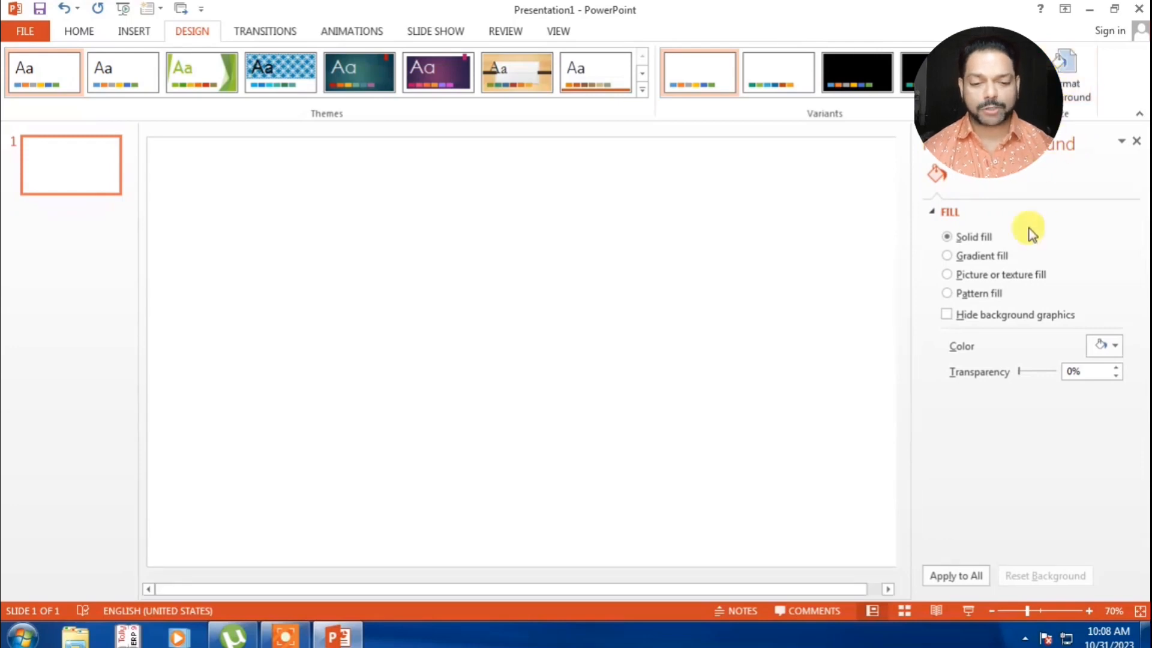
pyautogui.click(948, 274)
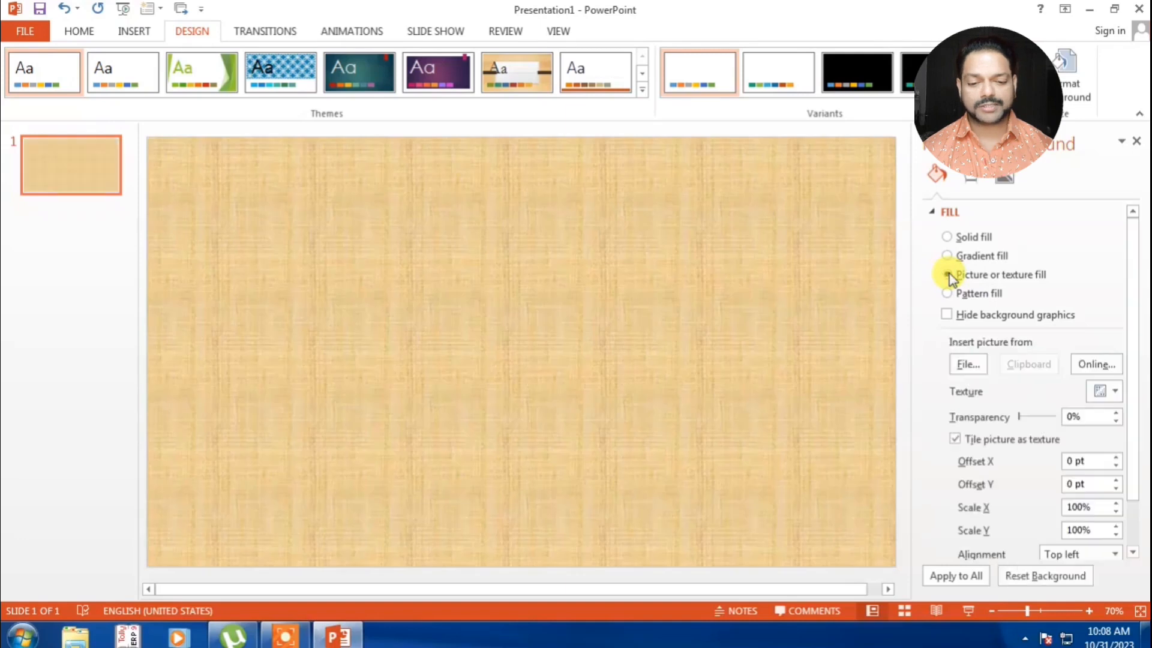
pyautogui.click(969, 364)
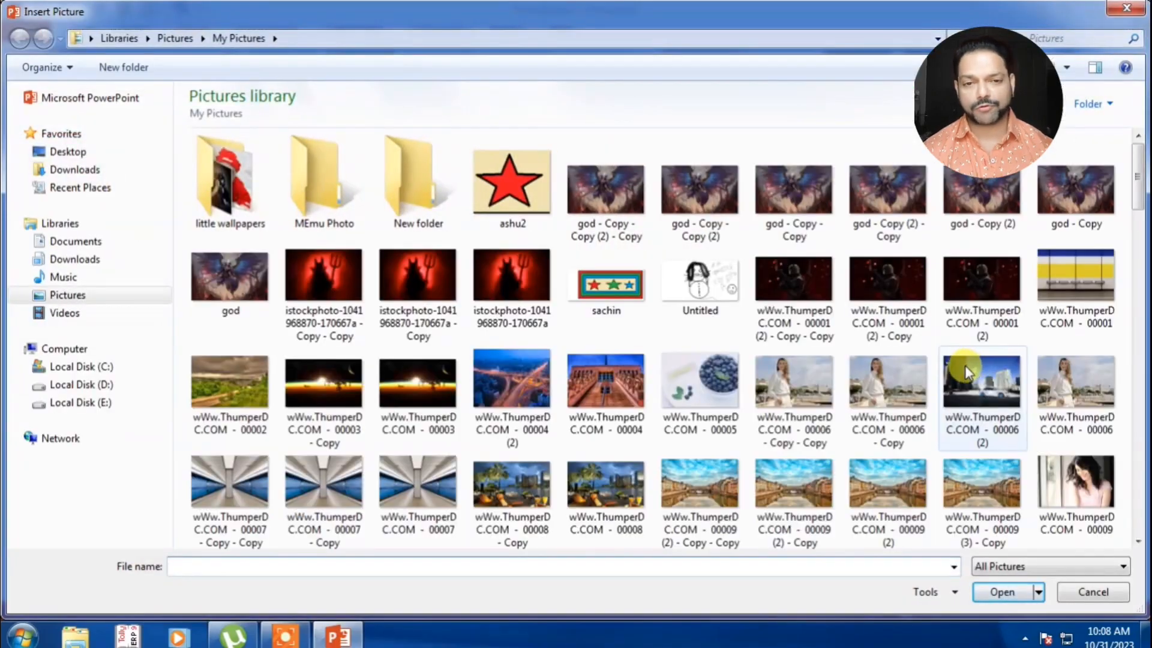
pyautogui.click(69, 153)
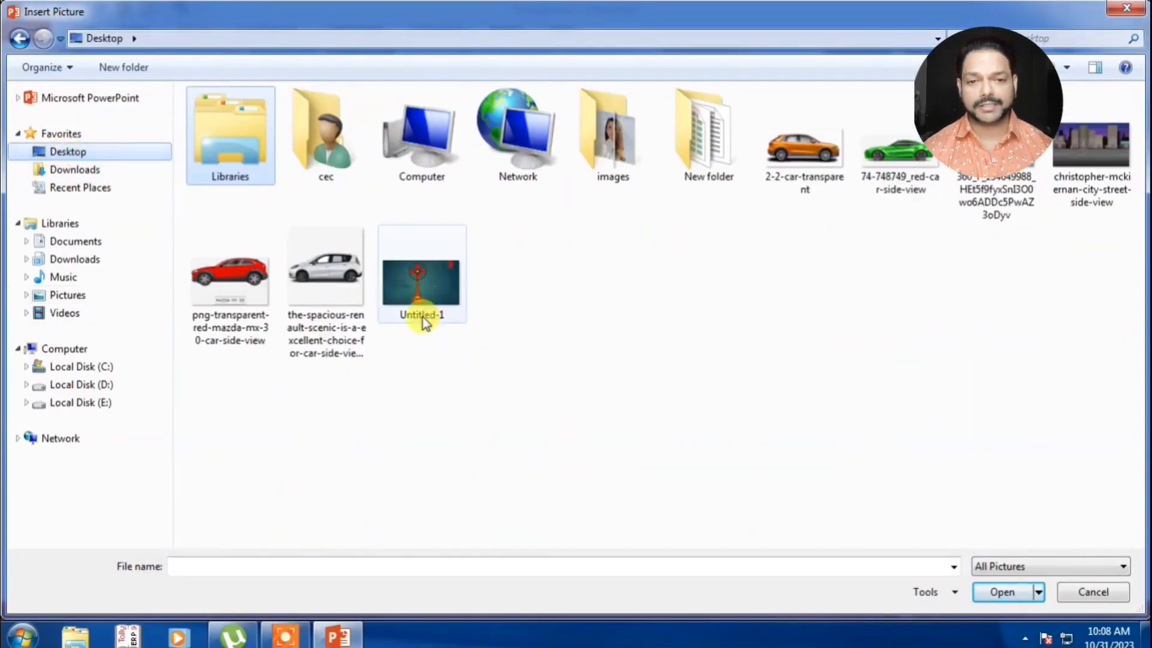
pyautogui.click(1090, 150)
pyautogui.click(1000, 592)
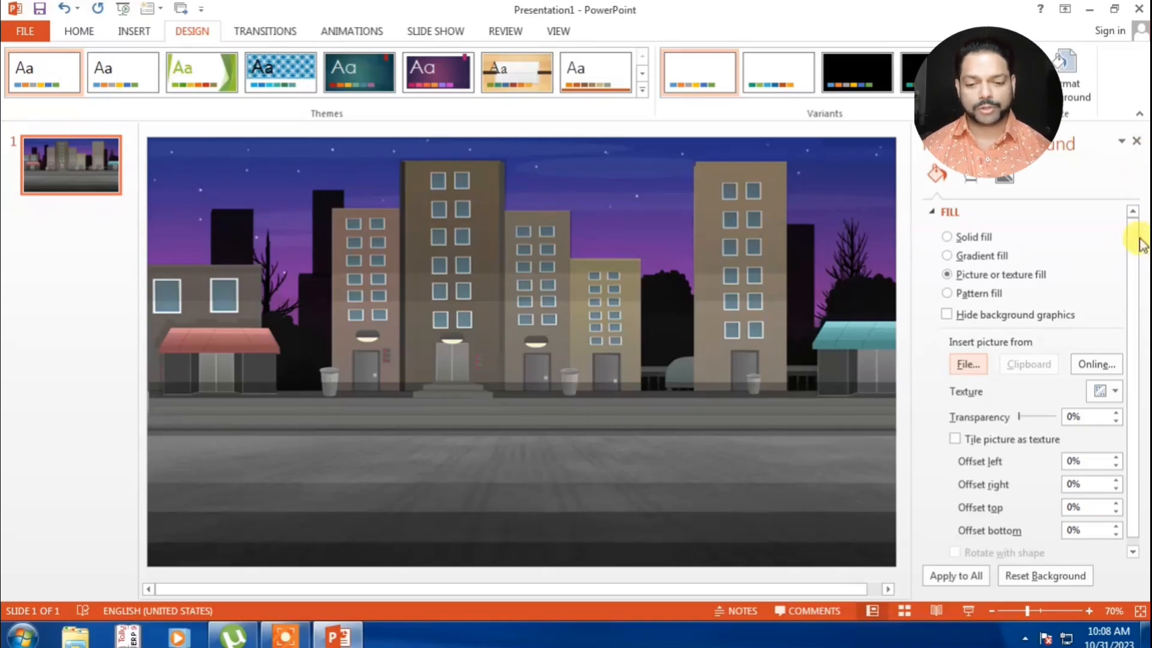
pyautogui.click(1135, 141)
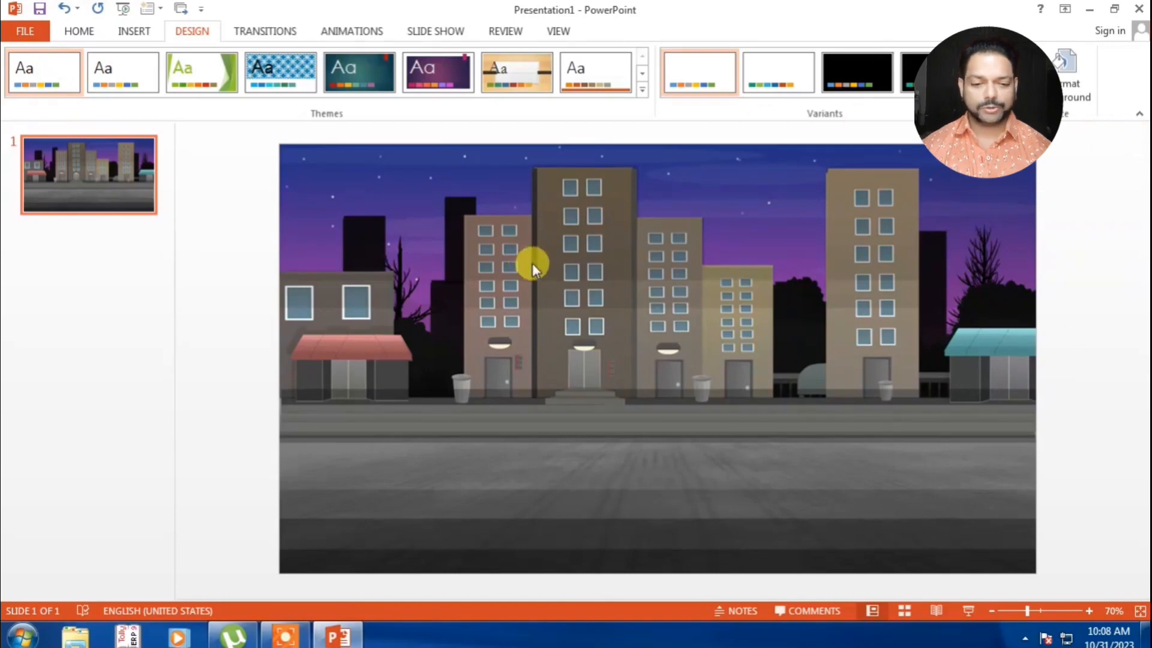
pyautogui.click(1088, 610)
pyautogui.click(1089, 611)
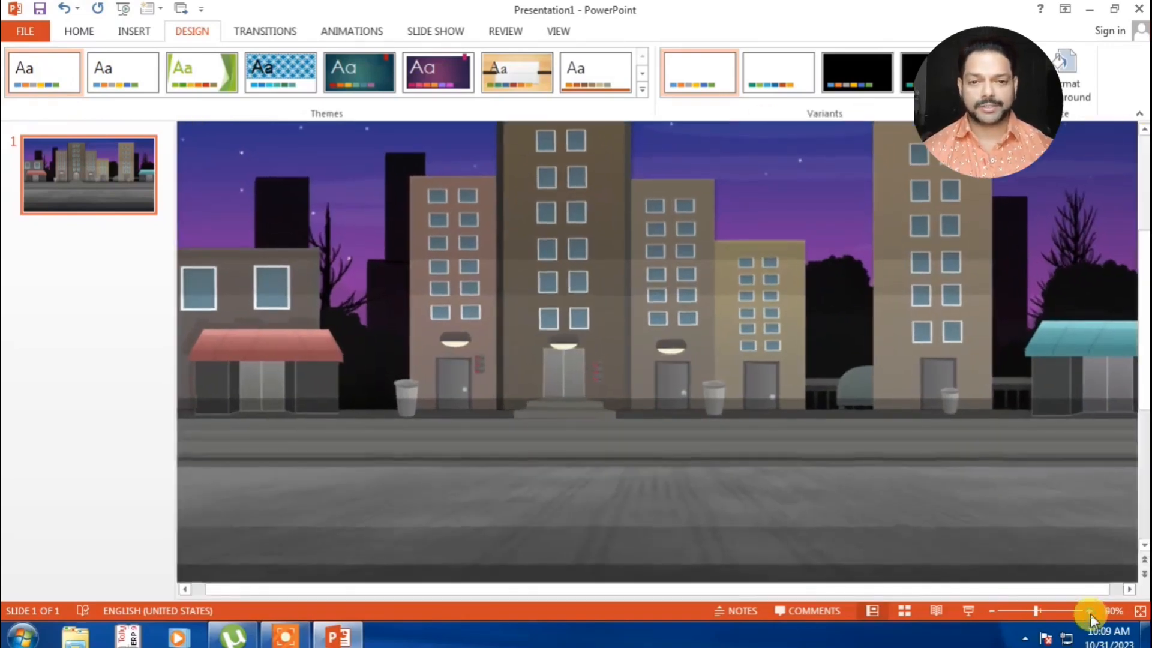
pyautogui.click(989, 610)
pyautogui.click(990, 611)
pyautogui.click(990, 611)
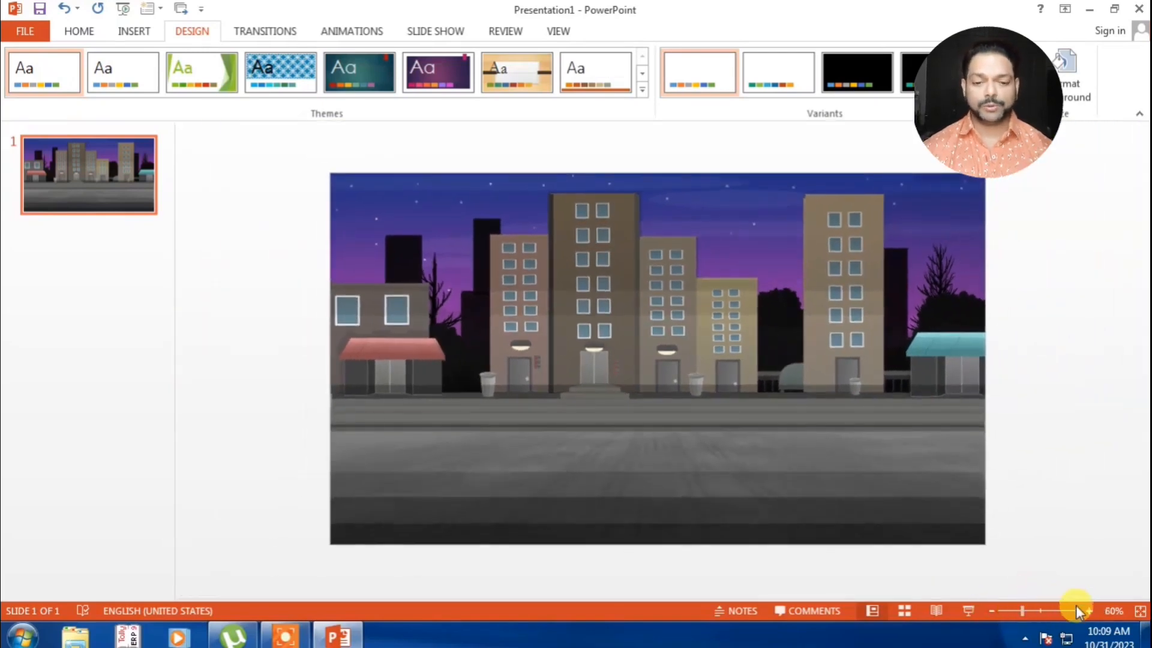
pyautogui.click(1089, 610)
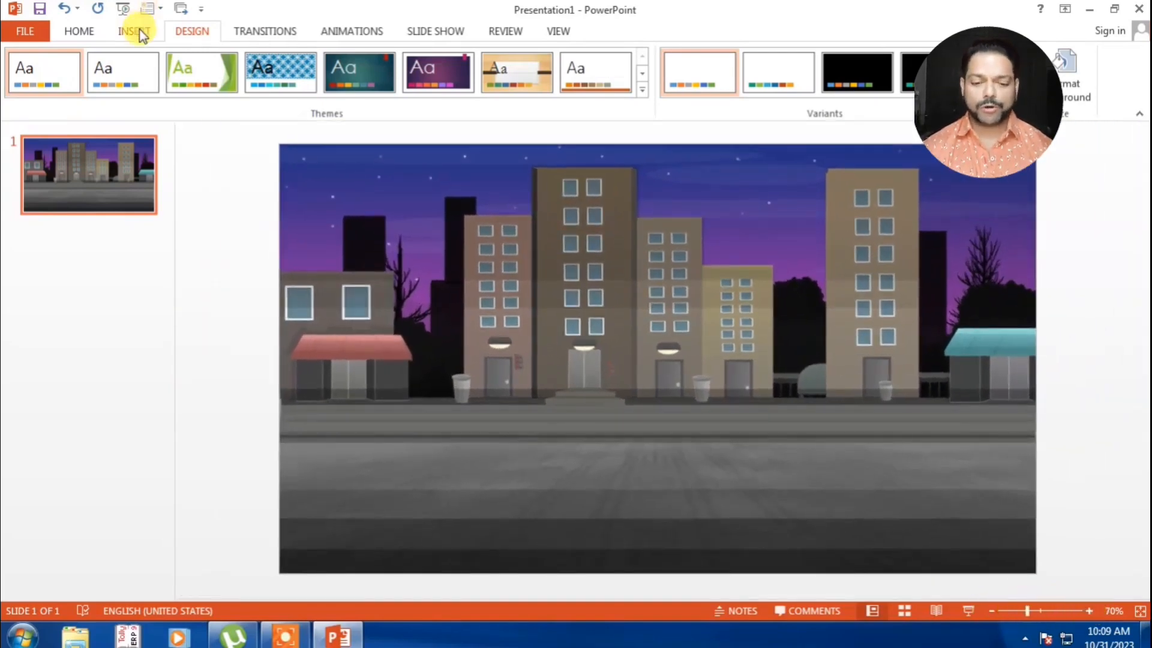
# Insert the 2-2-car-transparent picture from the Desktop and place it, scaled down, on the road at the slide's left edge
pyautogui.click(135, 31)
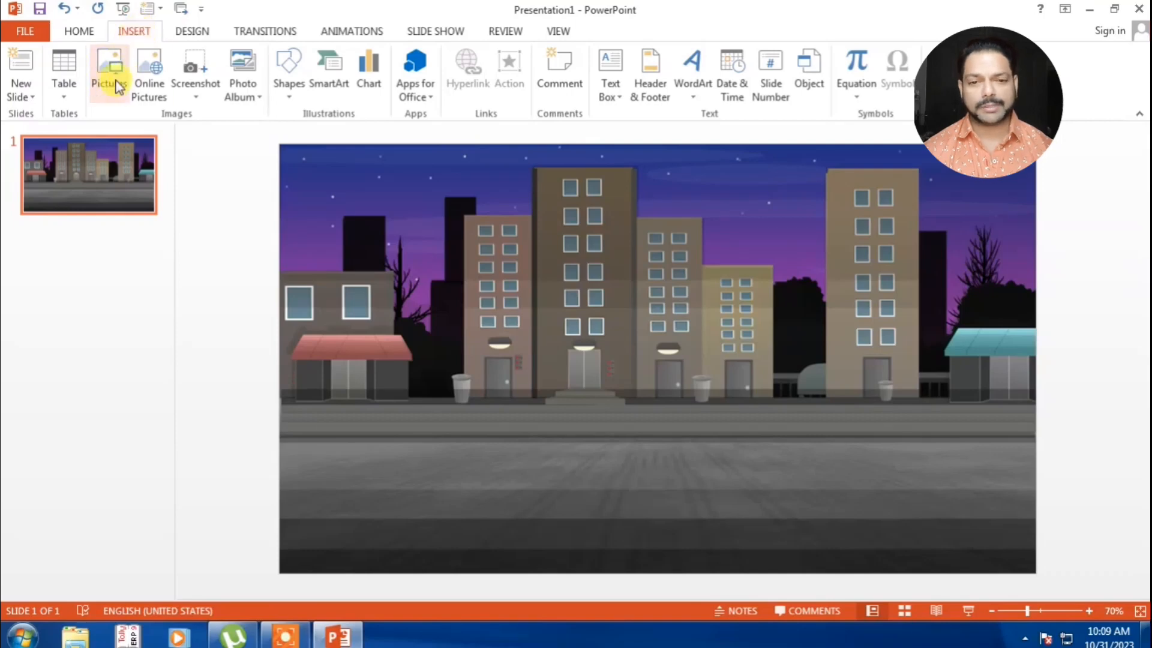
pyautogui.click(105, 66)
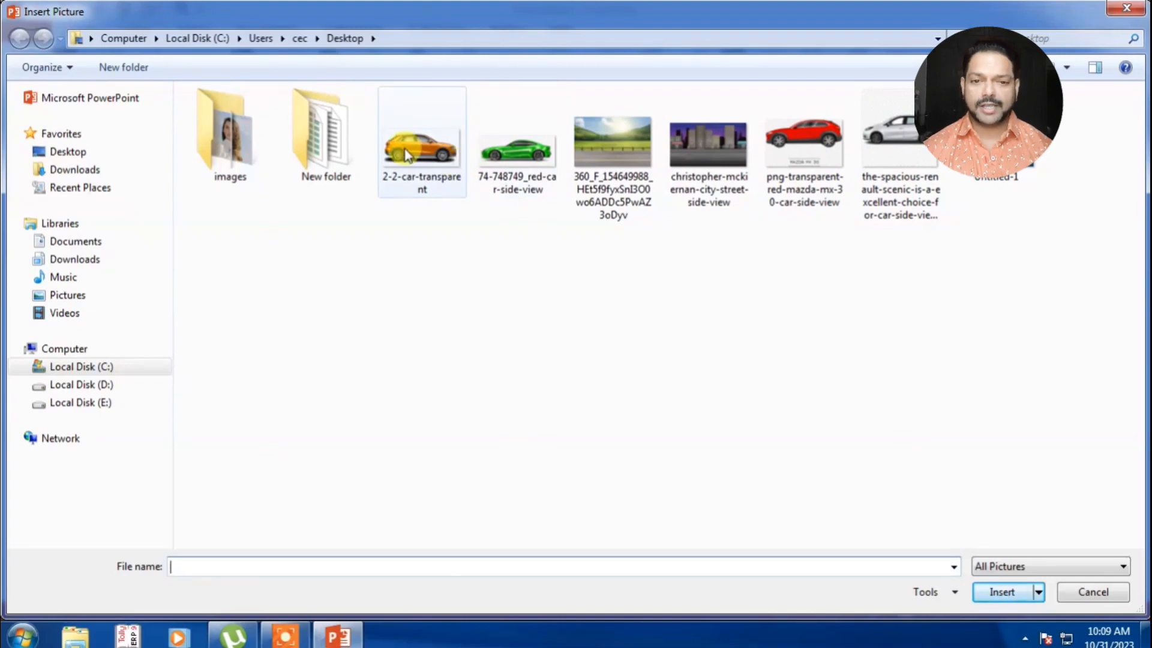
pyautogui.click(423, 156)
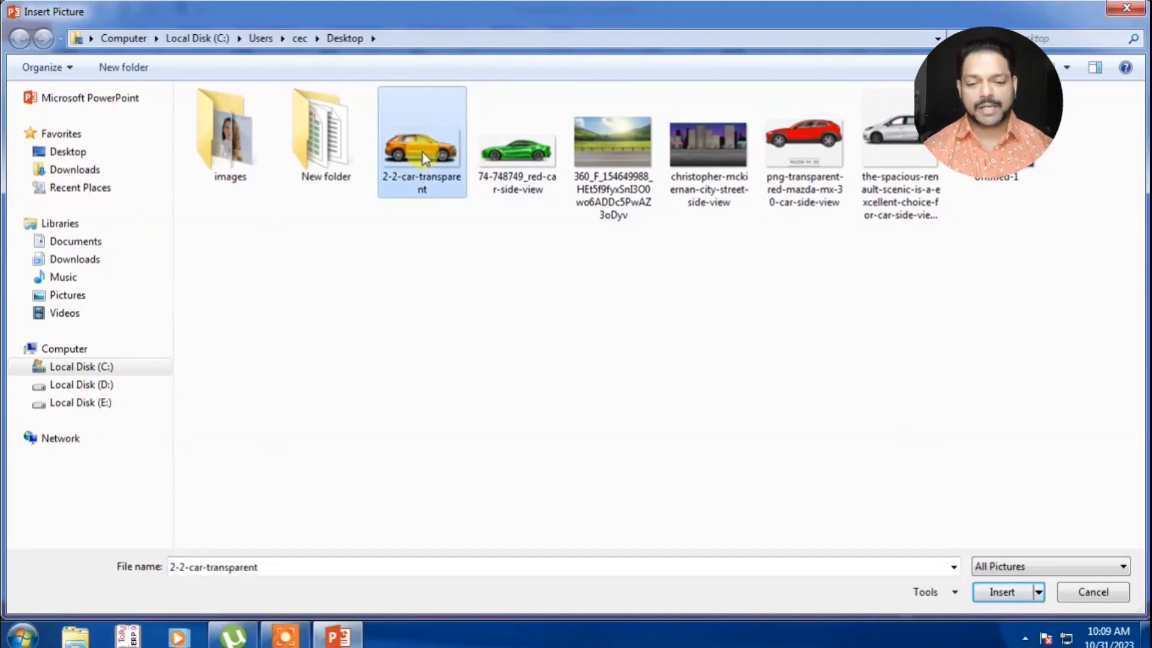
pyautogui.click(1001, 592)
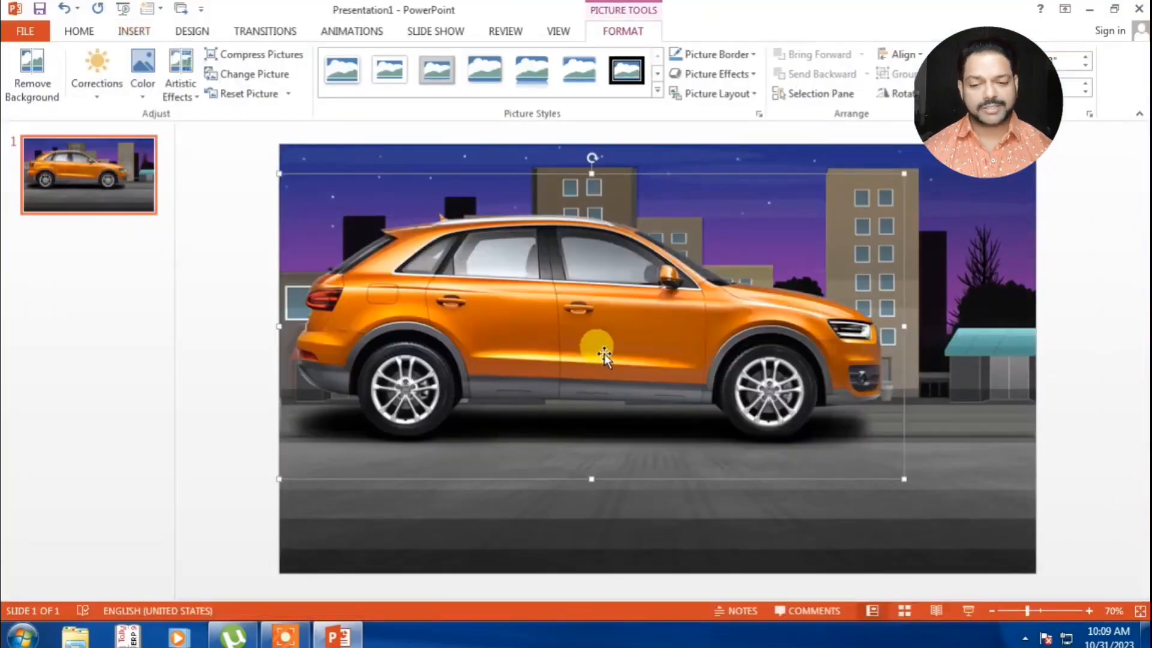
pyautogui.moveTo(898, 477); pyautogui.dragTo(451, 483)
pyautogui.moveTo(539, 530); pyautogui.dragTo(455, 458)
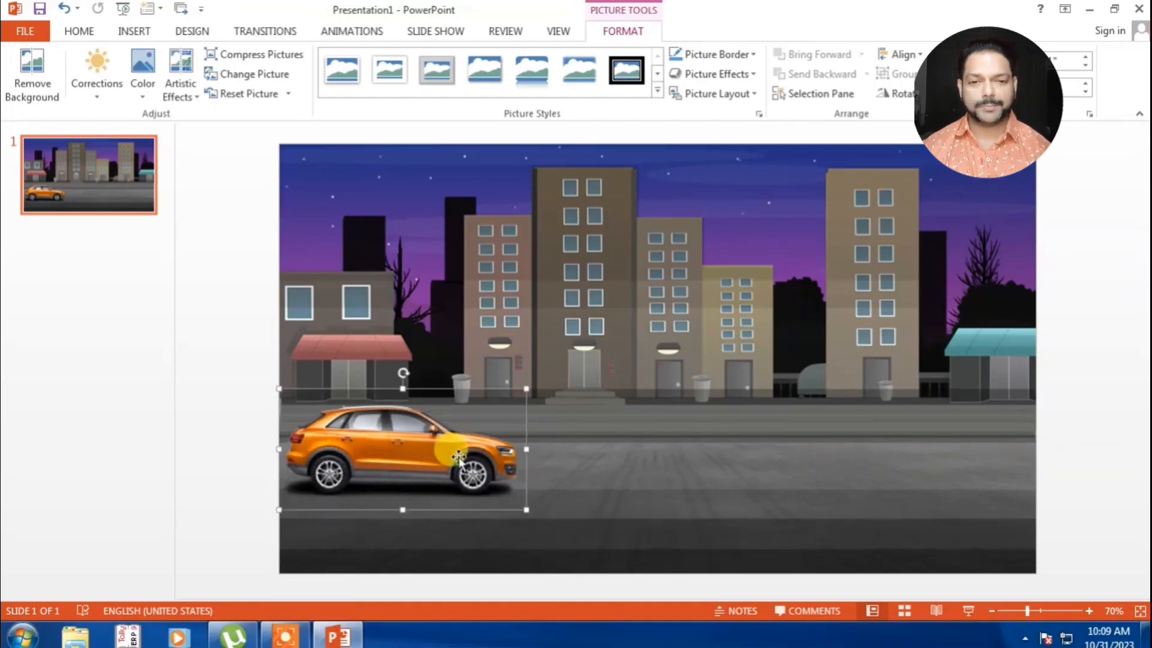
# Try cropping the car picture at a 1:1 aspect ratio down to a small wheel-sized square
pyautogui.click(1084, 610)
pyautogui.click(1085, 610)
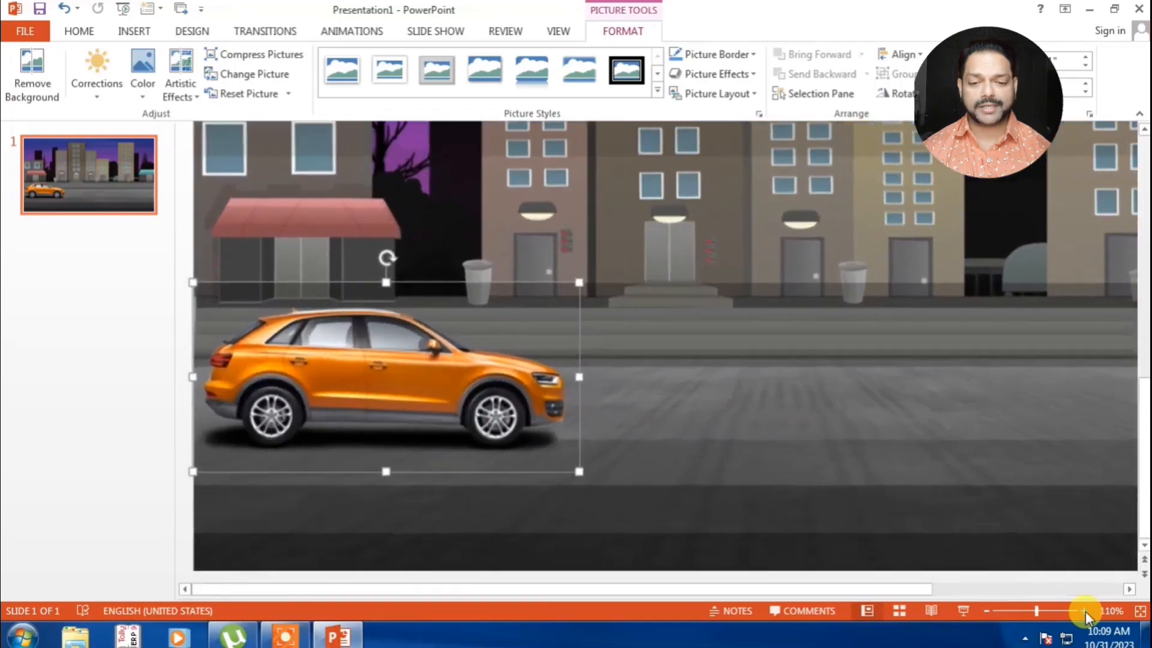
pyautogui.click(1084, 611)
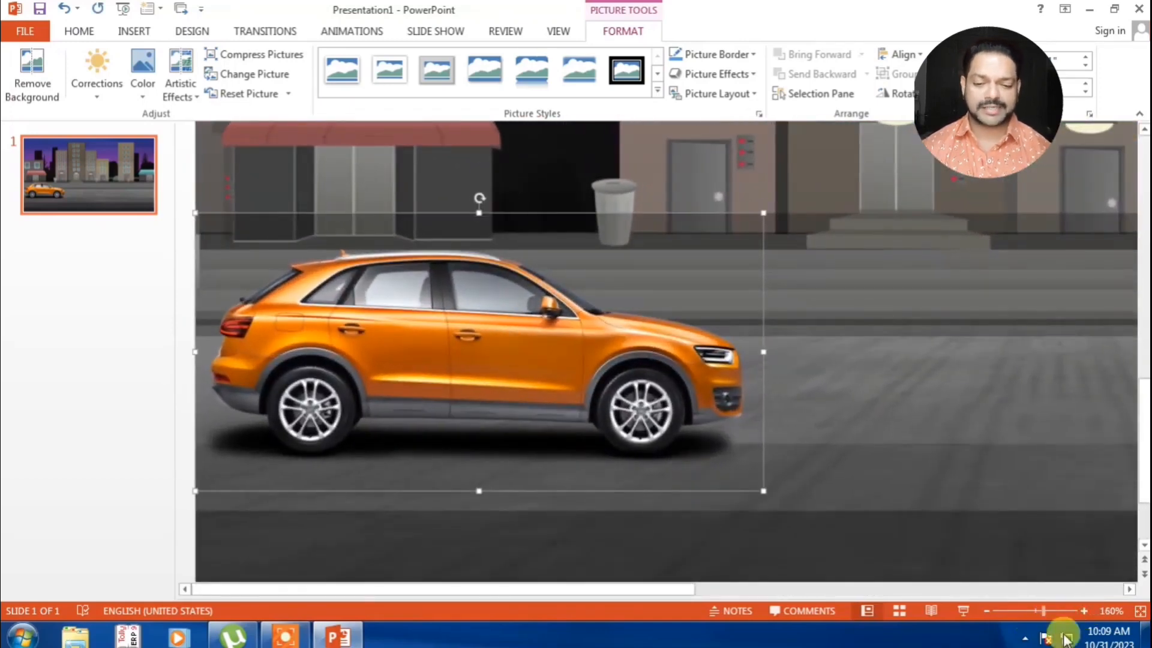
pyautogui.click(1084, 610)
pyautogui.click(1084, 611)
pyautogui.click(1085, 611)
pyautogui.click(1085, 611)
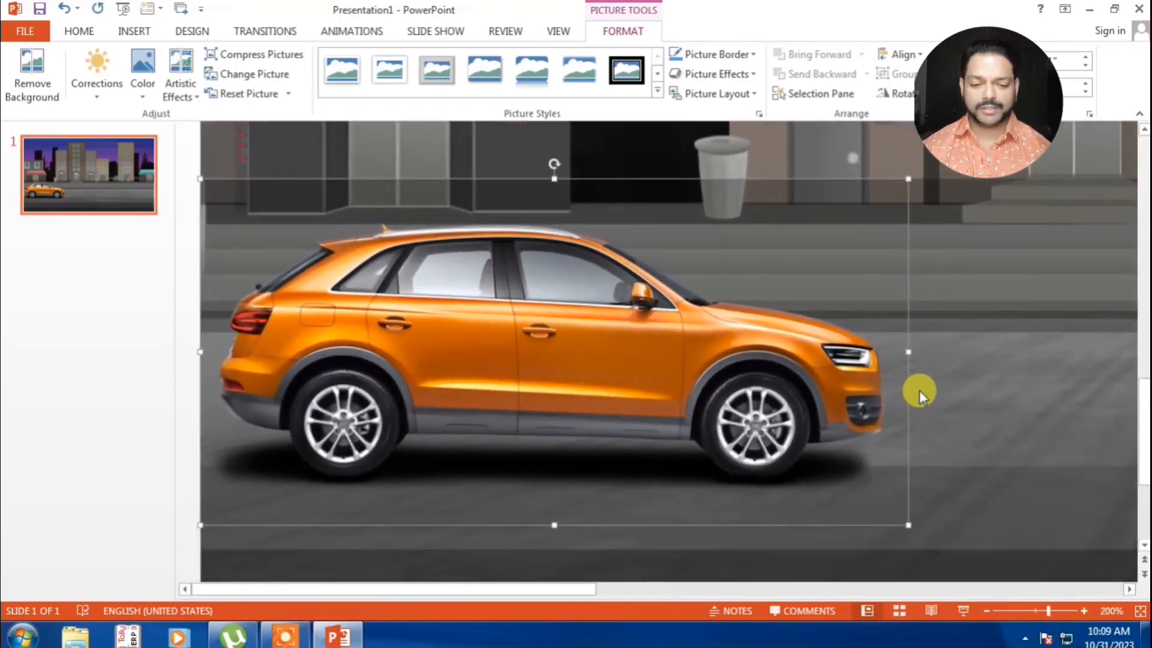
pyautogui.click(958, 91)
pyautogui.moveTo(990, 157)
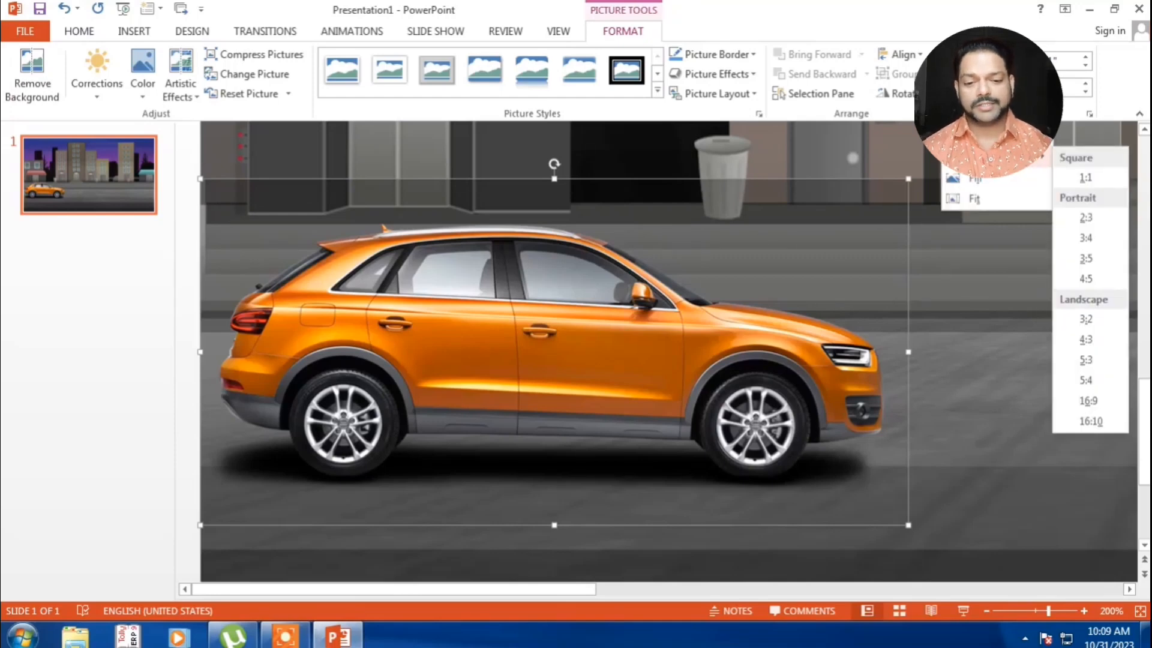
pyautogui.moveTo(983, 137)
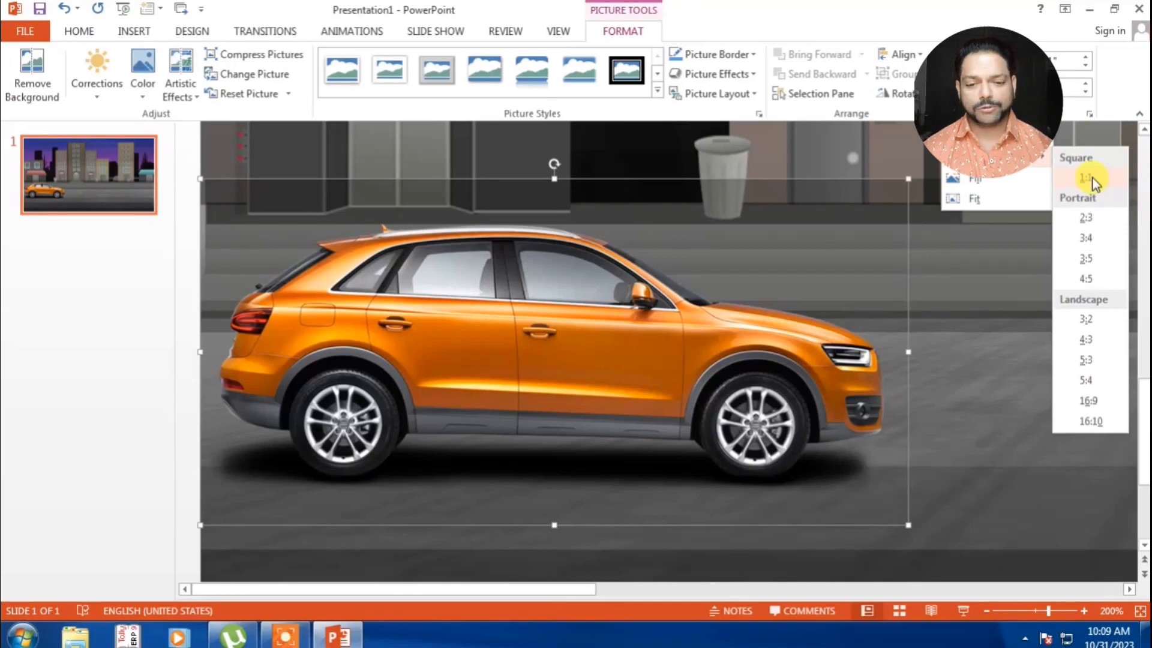
pyautogui.click(1086, 178)
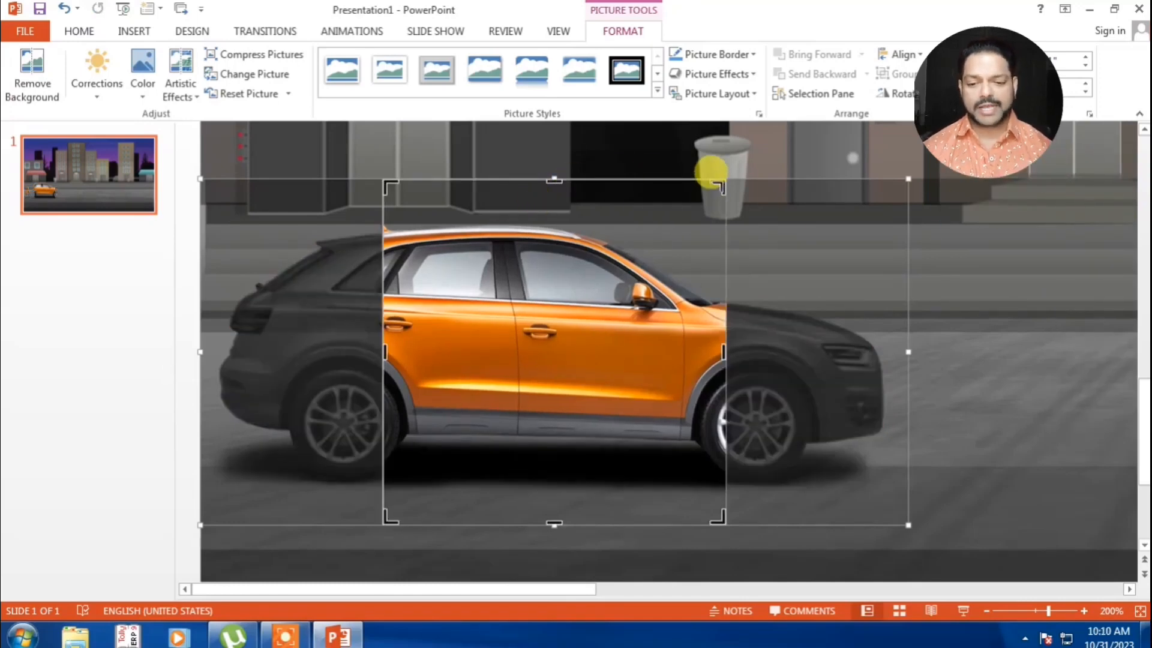
pyautogui.moveTo(717, 180); pyautogui.dragTo(527, 517)
pyautogui.click(1088, 205)
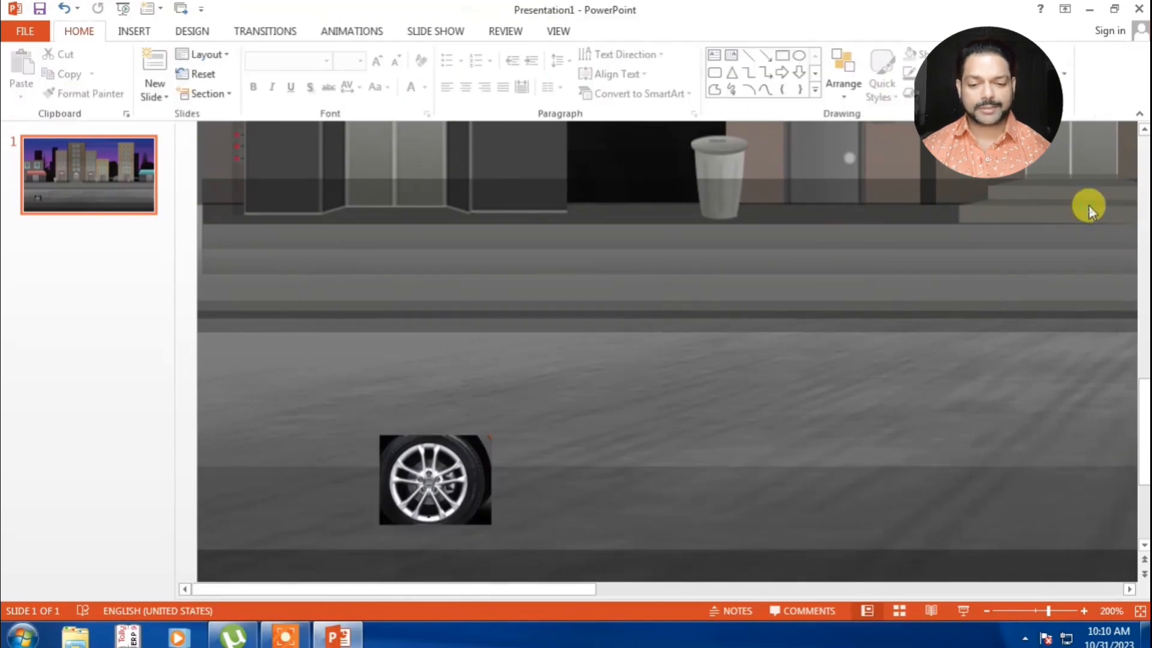
# Delete the cropped car picture from the slide
pyautogui.doubleClick(446, 481)
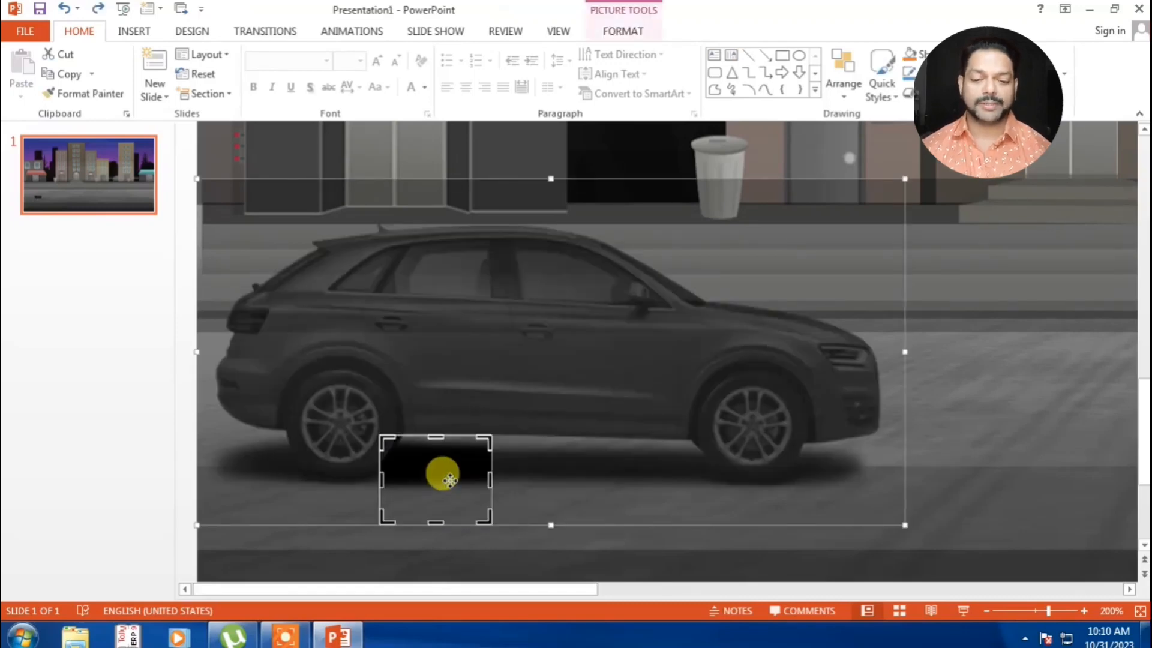
pyautogui.press('Escape')
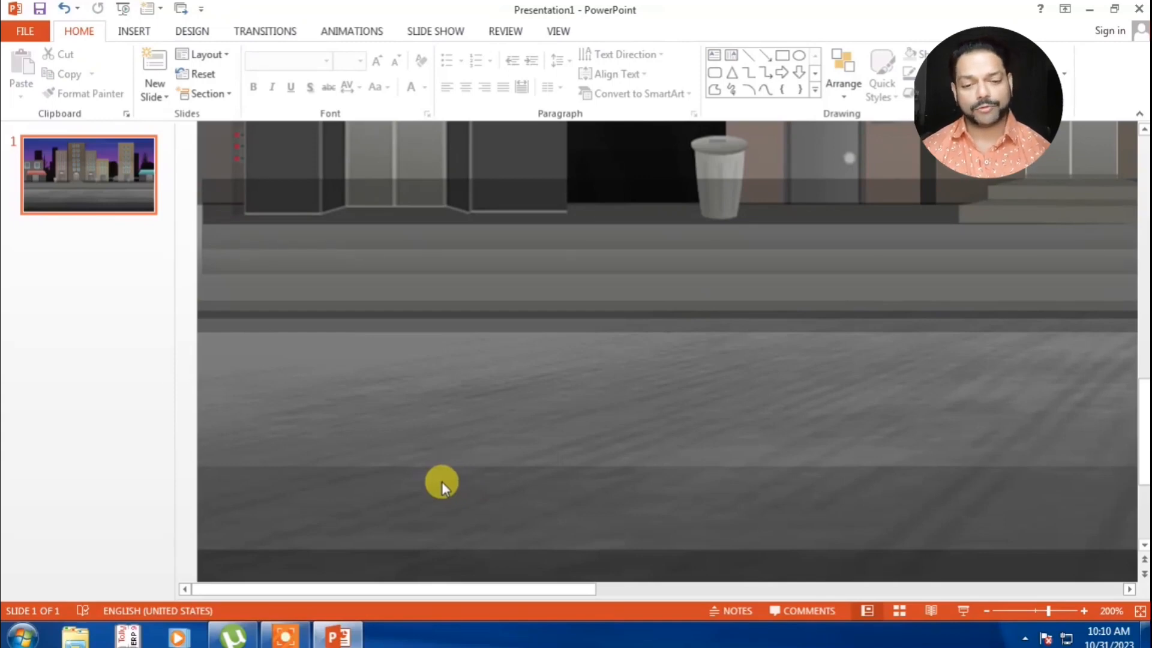
pyautogui.scroll(-5, 441, 481)
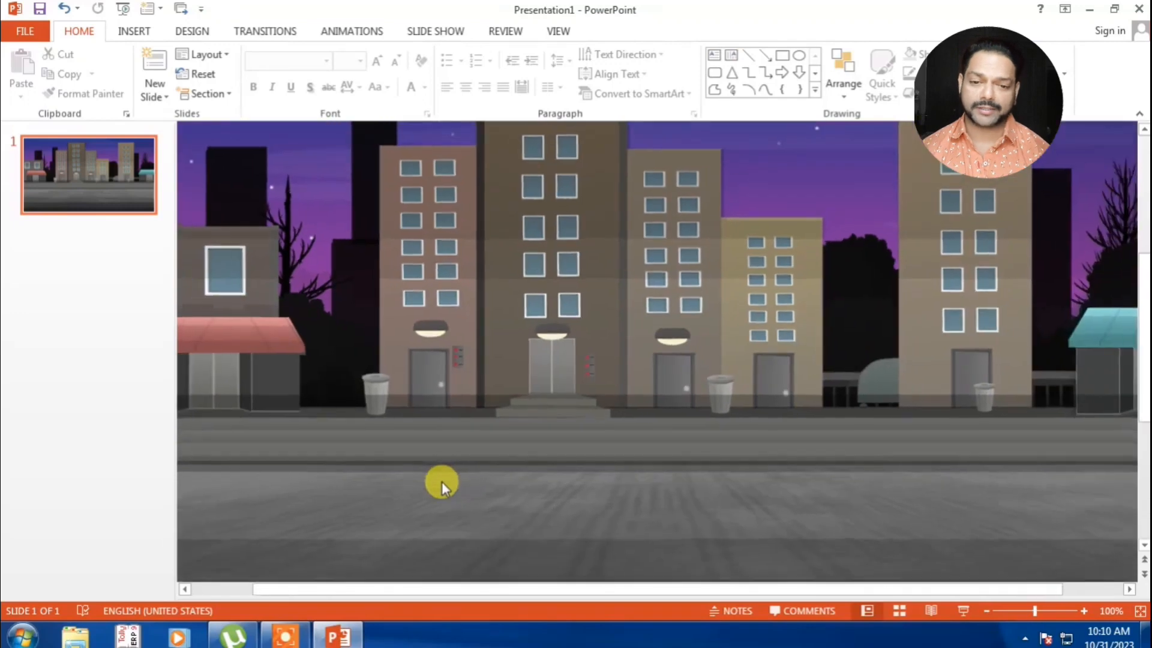
pyautogui.scroll(-2, 442, 481)
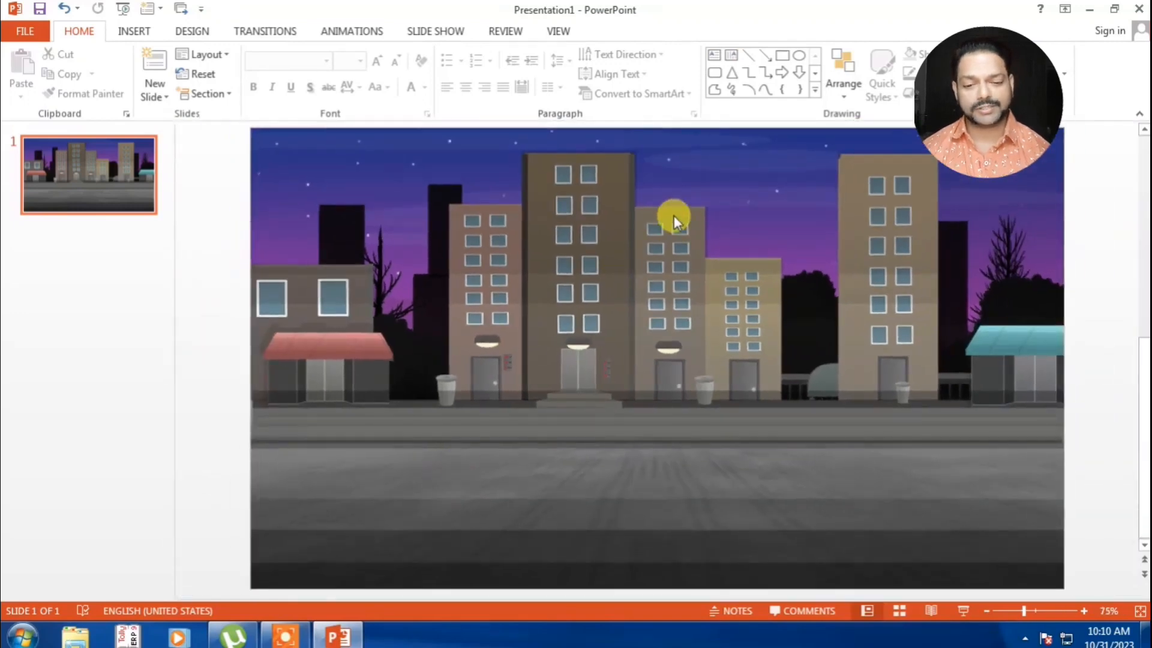
# Insert the 2-2-car-transparent picture from the Desktop again and place it, scaled down, on the road at the slide's left edge
pyautogui.click(137, 31)
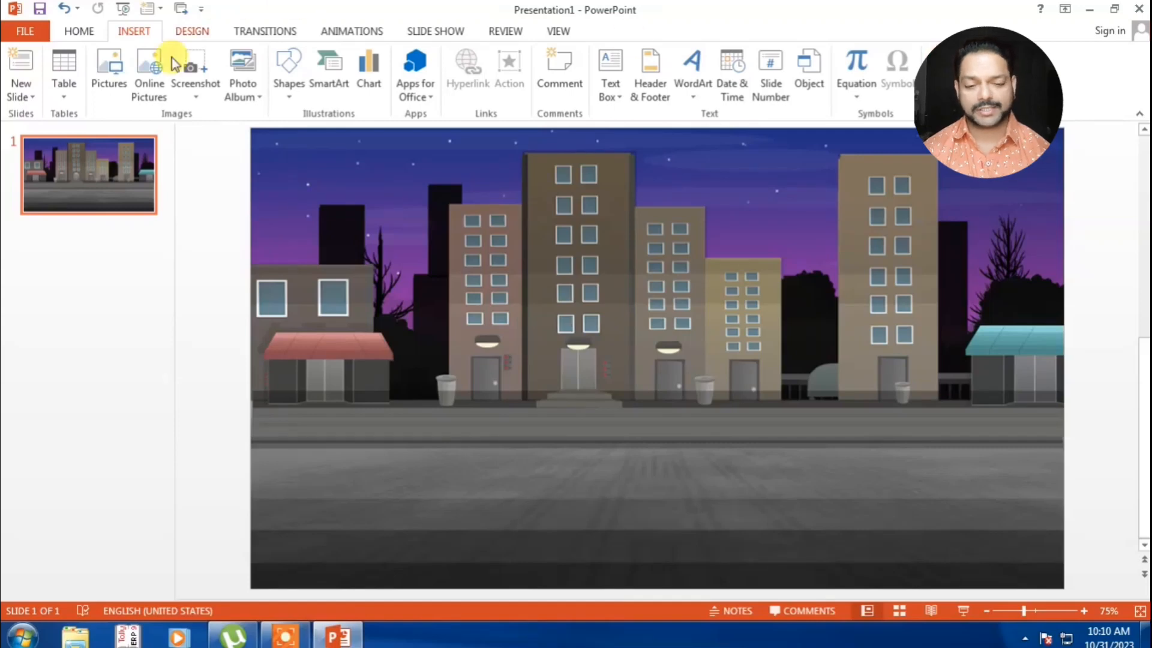
pyautogui.click(110, 66)
pyautogui.click(434, 150)
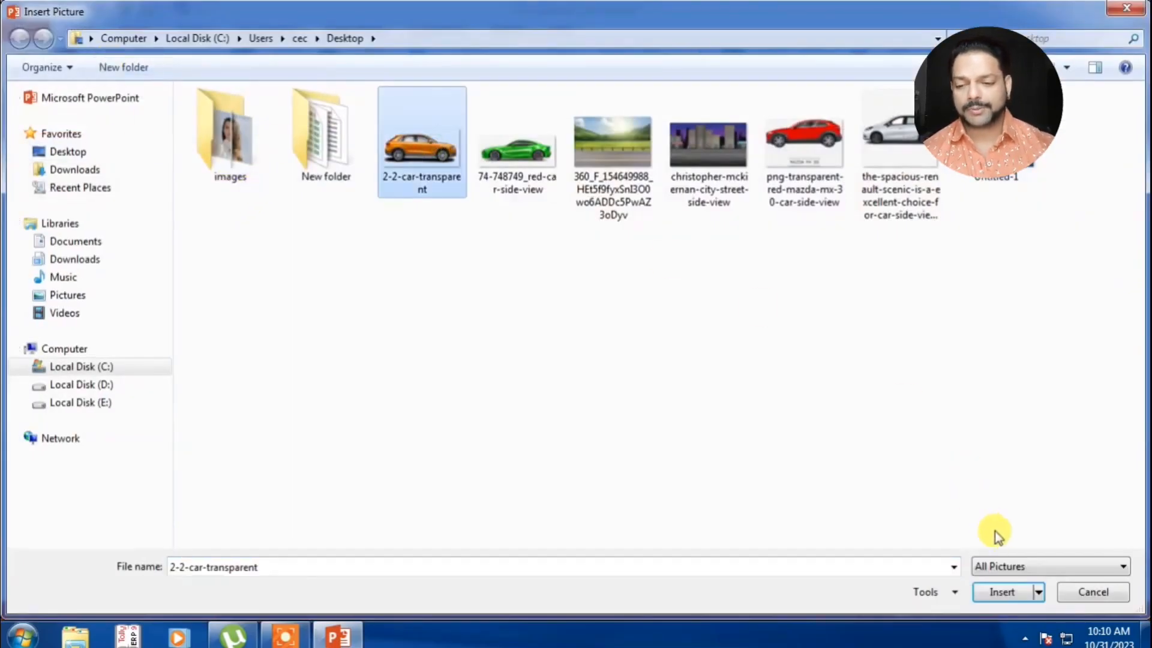
pyautogui.click(996, 593)
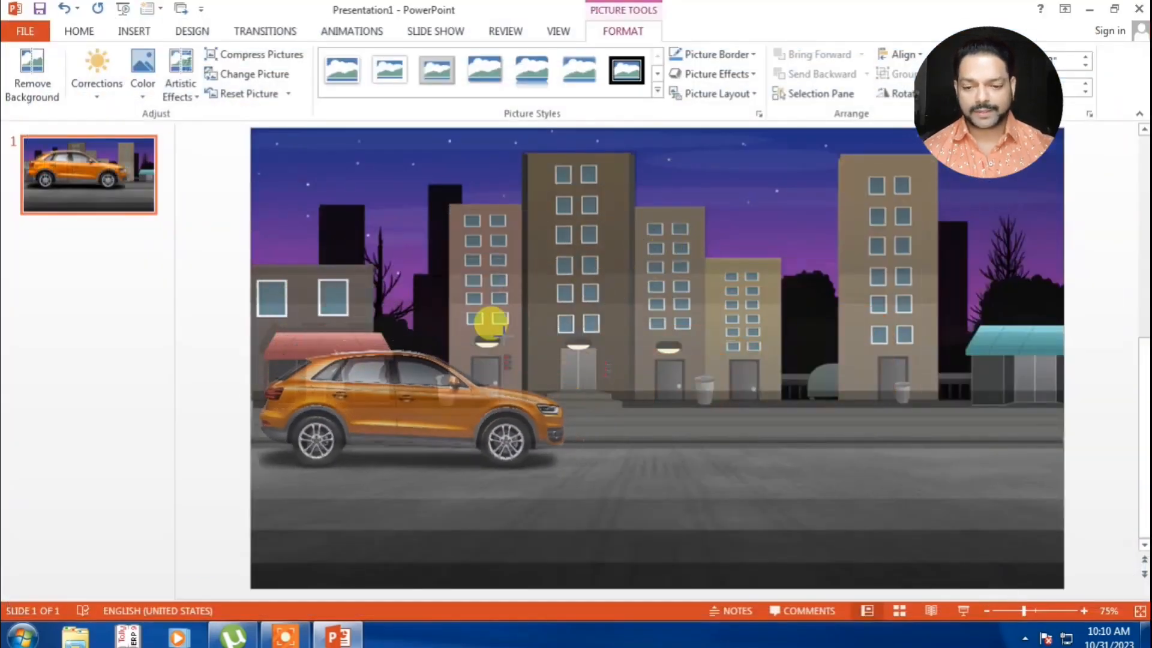
pyautogui.moveTo(406, 403)
pyautogui.mouseDown()
pyautogui.moveTo(393, 403)
pyautogui.moveTo(400, 414)
pyautogui.mouseUp()
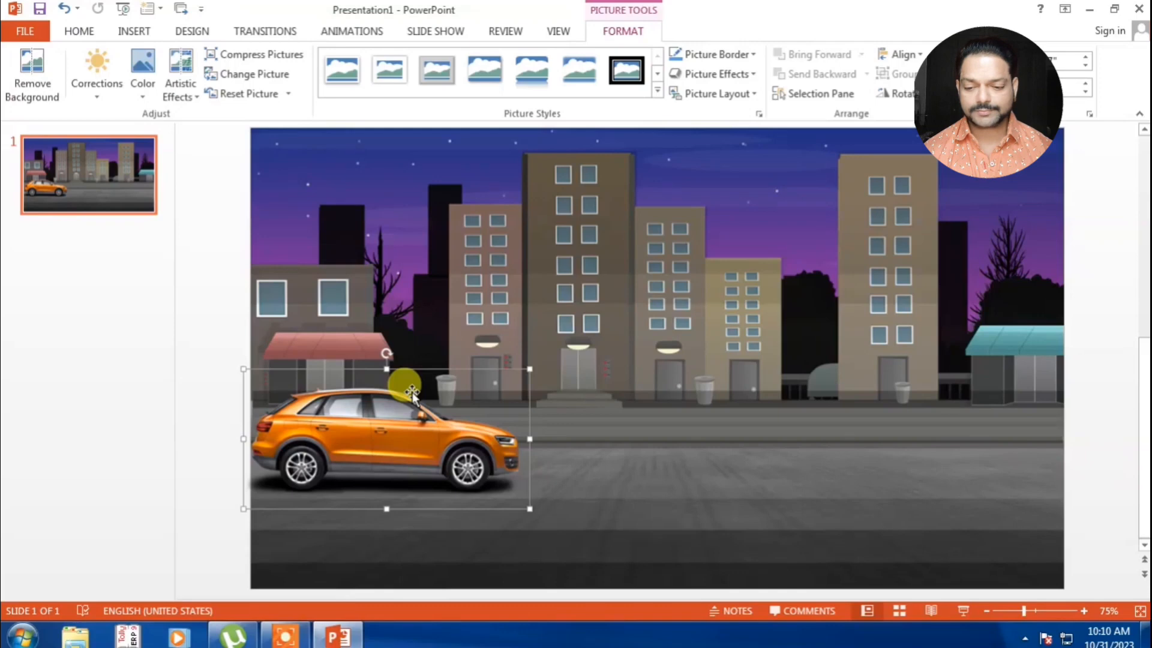
# Crop the car picture to the Oval basic shape
pyautogui.click(1088, 614)
pyautogui.click(1088, 614)
pyautogui.click(1088, 614)
pyautogui.click(1088, 614)
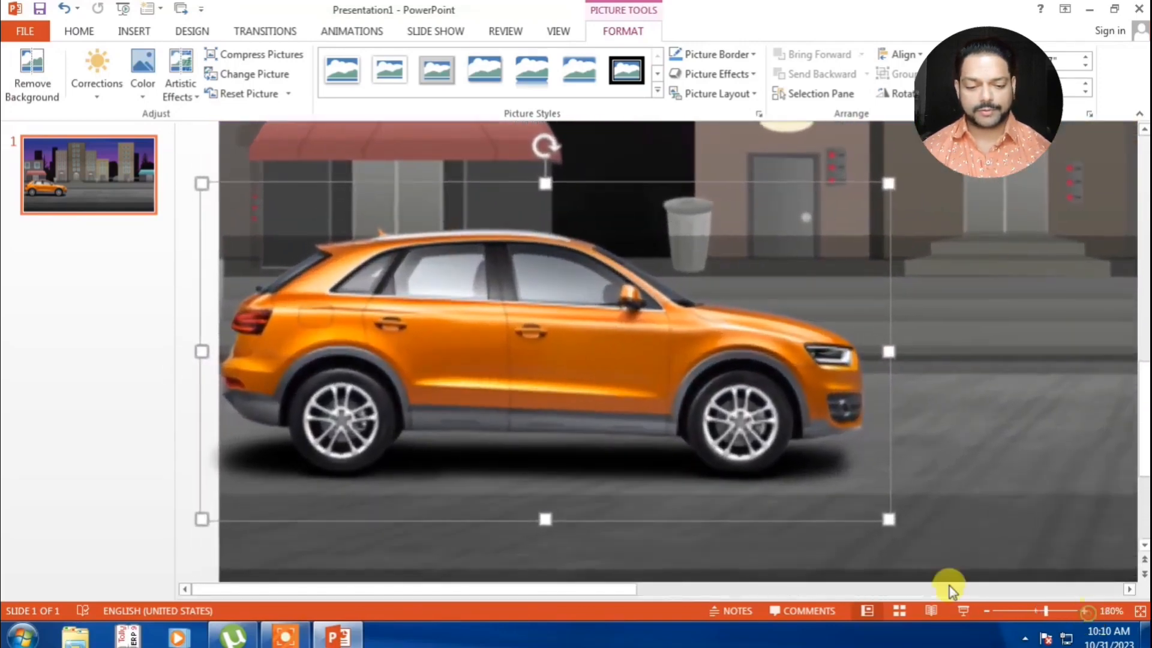
pyautogui.click(973, 438)
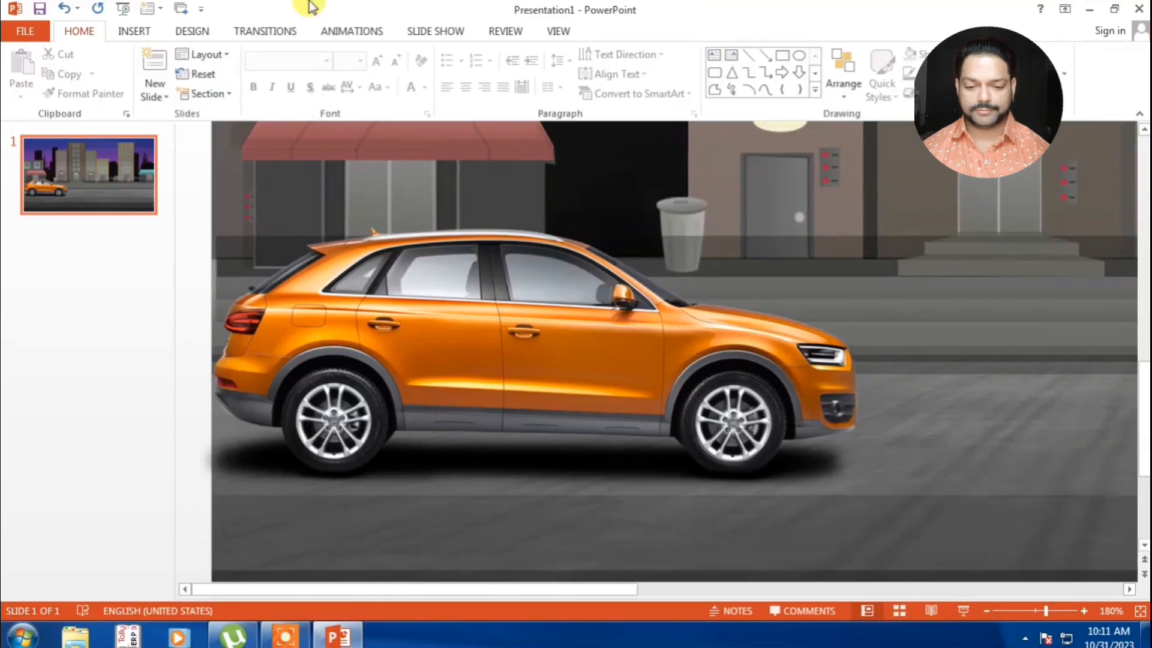
pyautogui.click(129, 27)
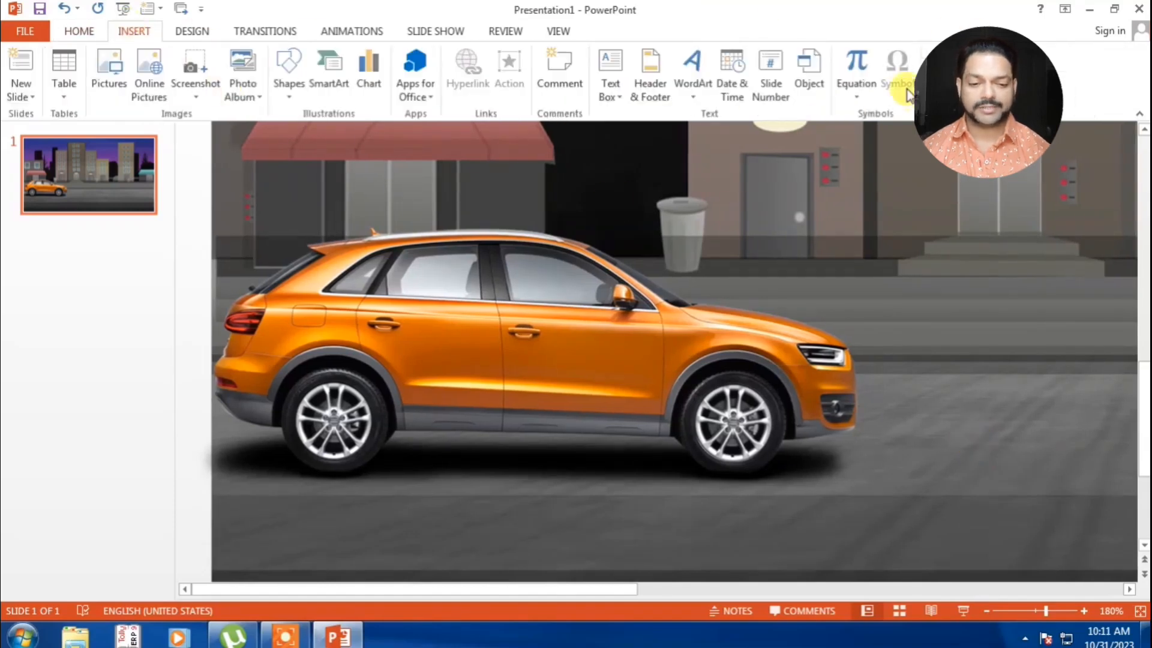
pyautogui.click(552, 283)
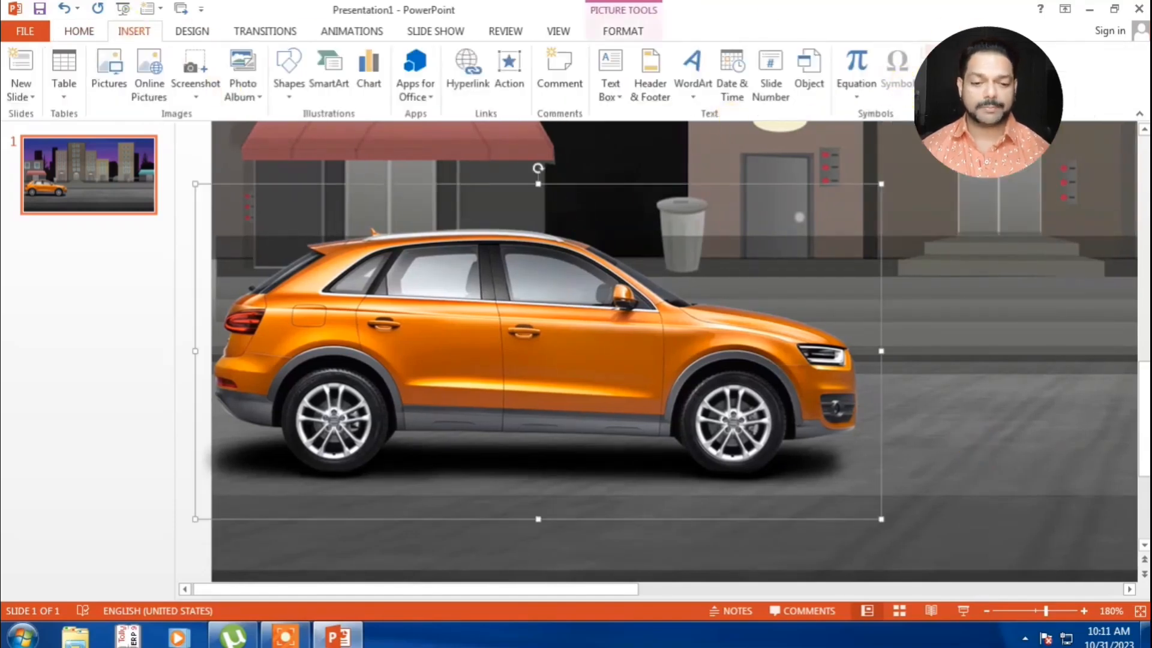
pyautogui.doubleClick(649, 295)
pyautogui.click(955, 95)
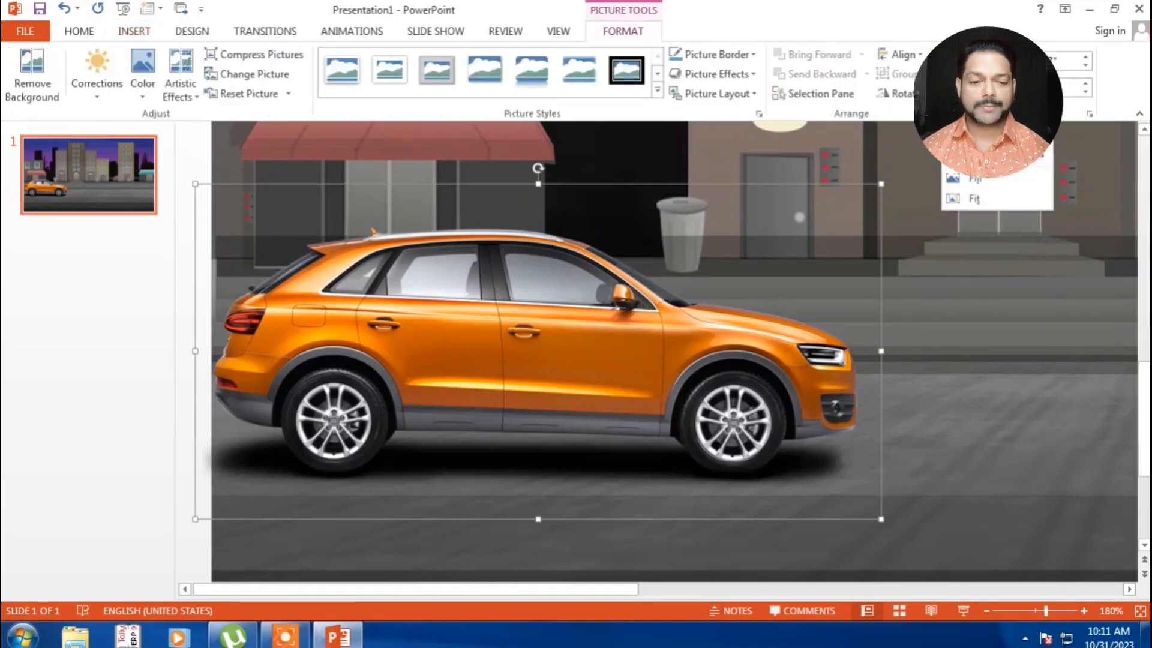
pyautogui.moveTo(991, 137)
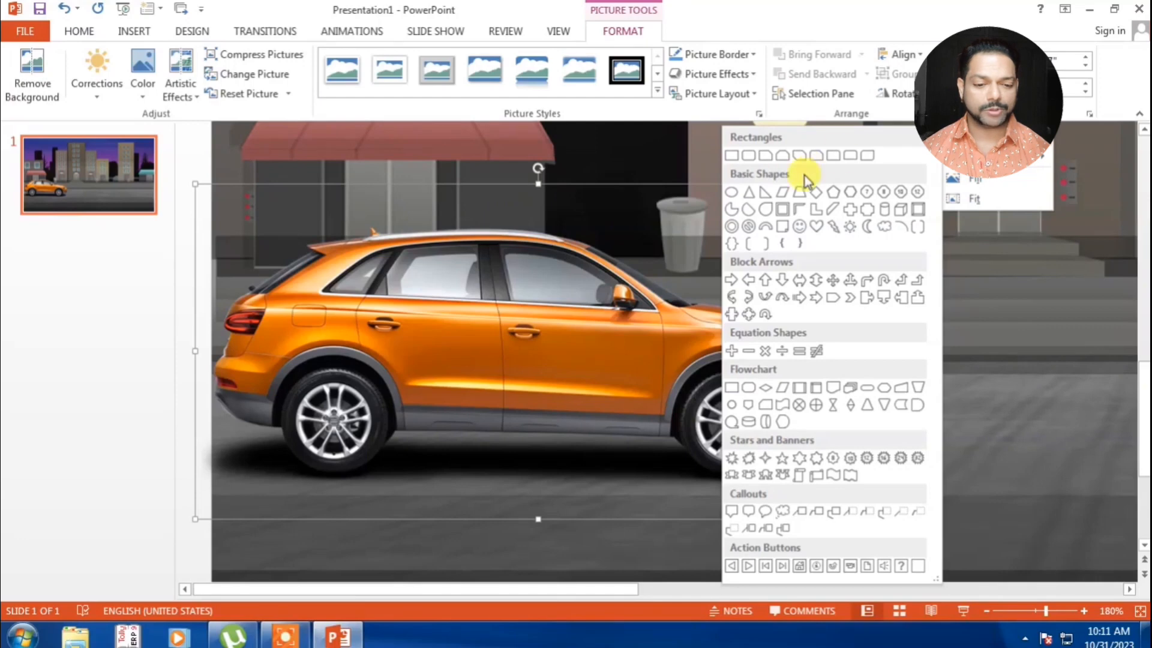
pyautogui.click(733, 193)
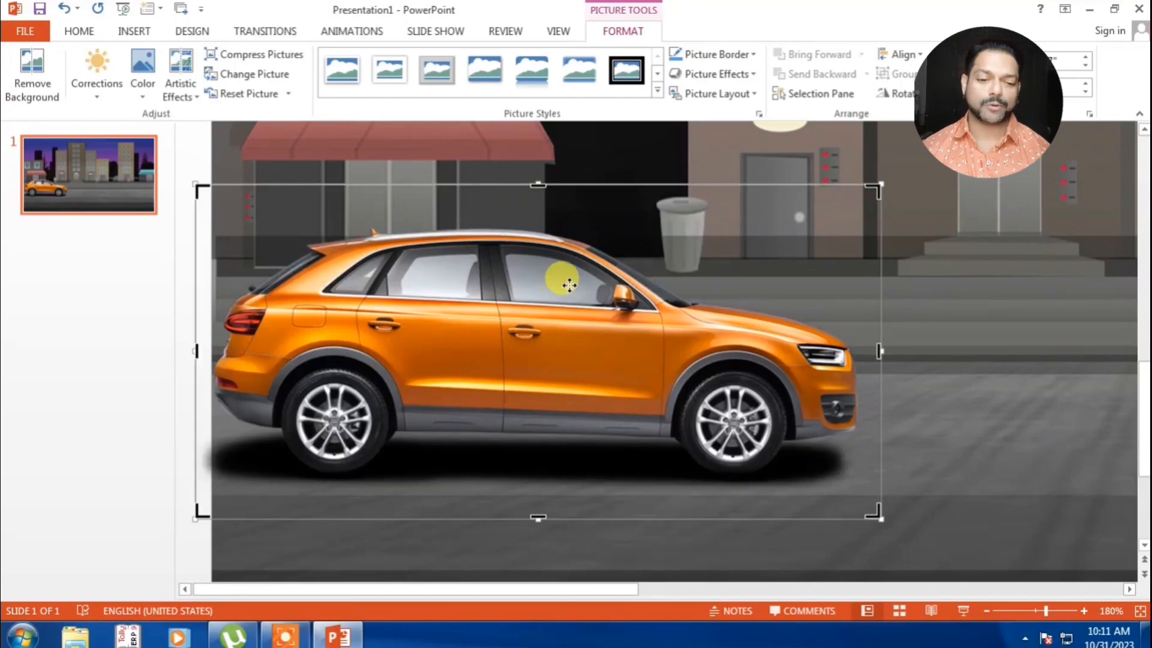
pyautogui.click(957, 94)
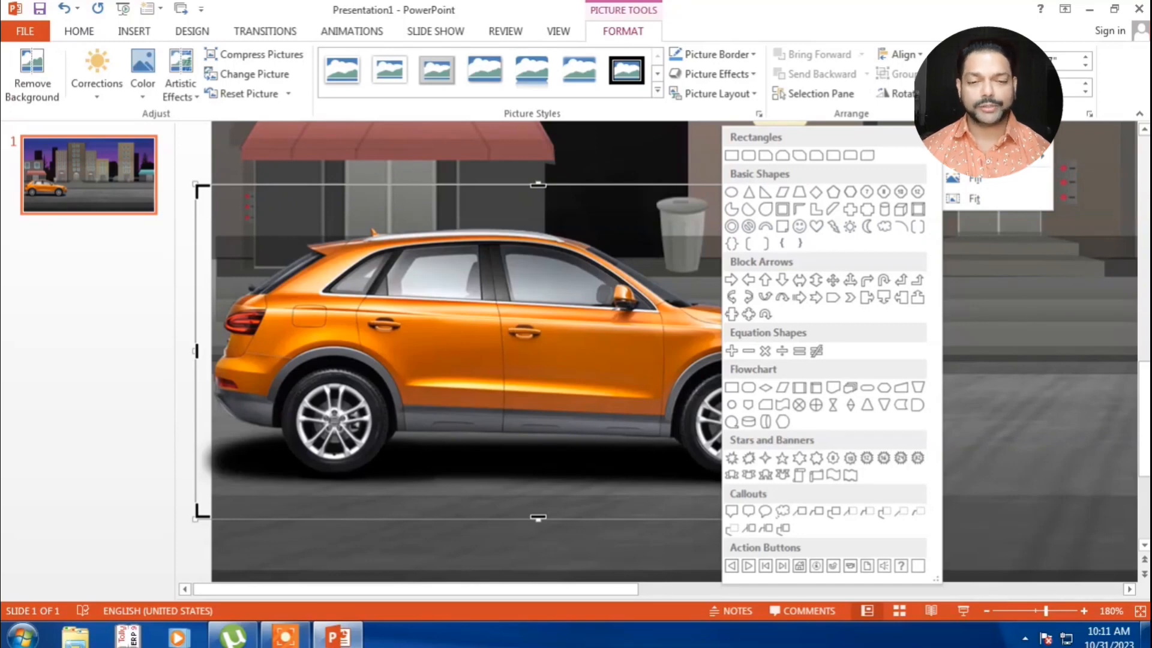
pyautogui.click(731, 192)
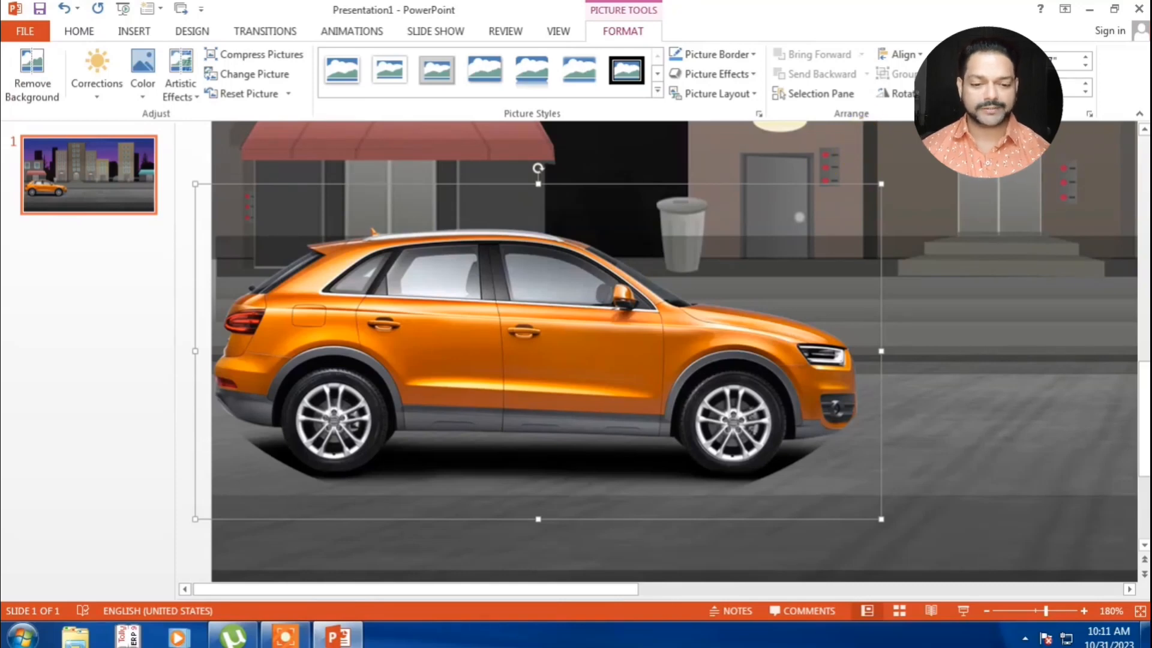
# Set the oval crop to a 1:1 aspect ratio and shrink it to a small circle about the size of a wheel
pyautogui.click(957, 92)
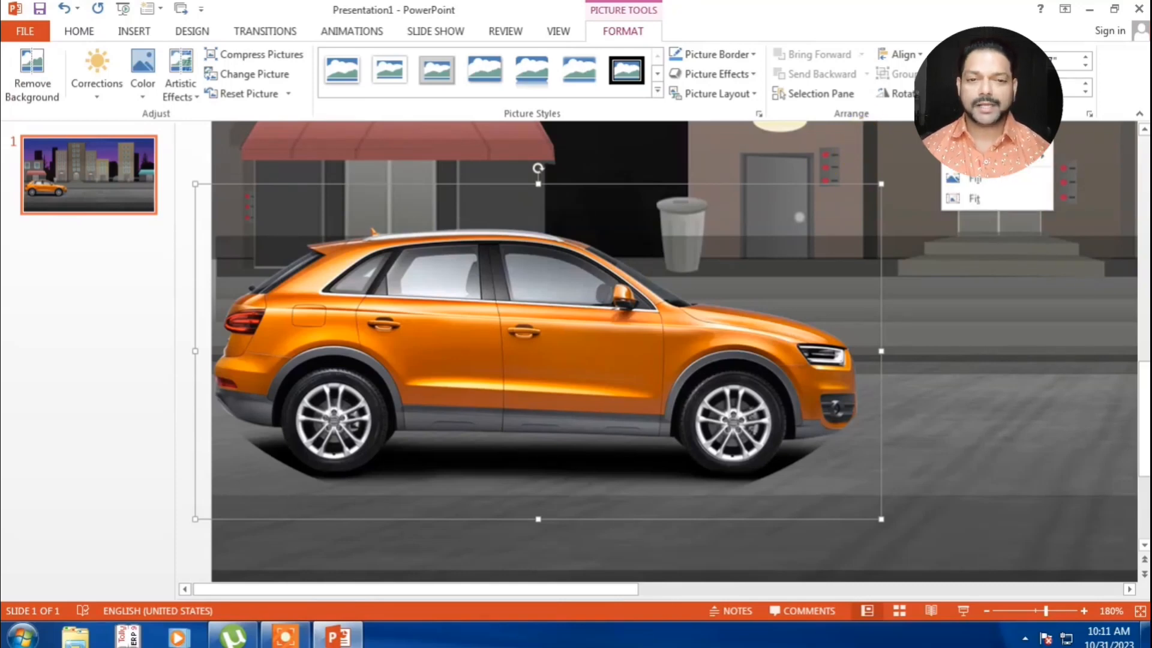
pyautogui.moveTo(993, 157)
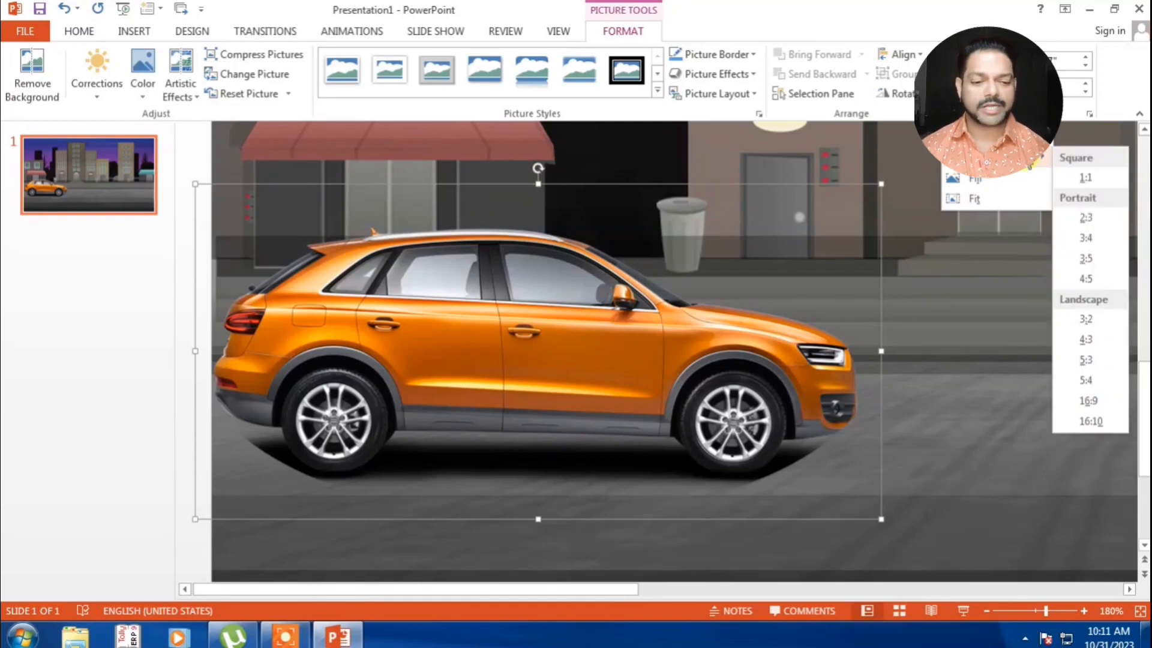
pyautogui.click(1084, 177)
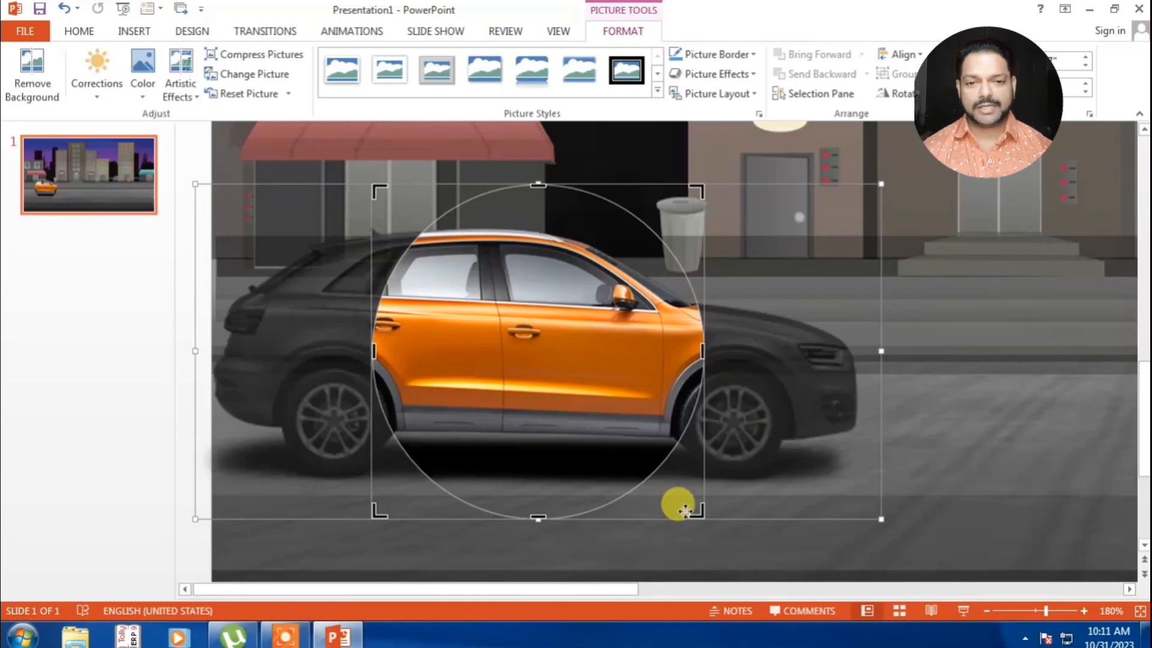
pyautogui.moveTo(685, 511); pyautogui.dragTo(463, 288)
# Shift the car picture behind the crop circle, adjust the circle's size slightly, and nudge the cropped picture's position
pyautogui.moveTo(424, 250); pyautogui.dragTo(469, 225)
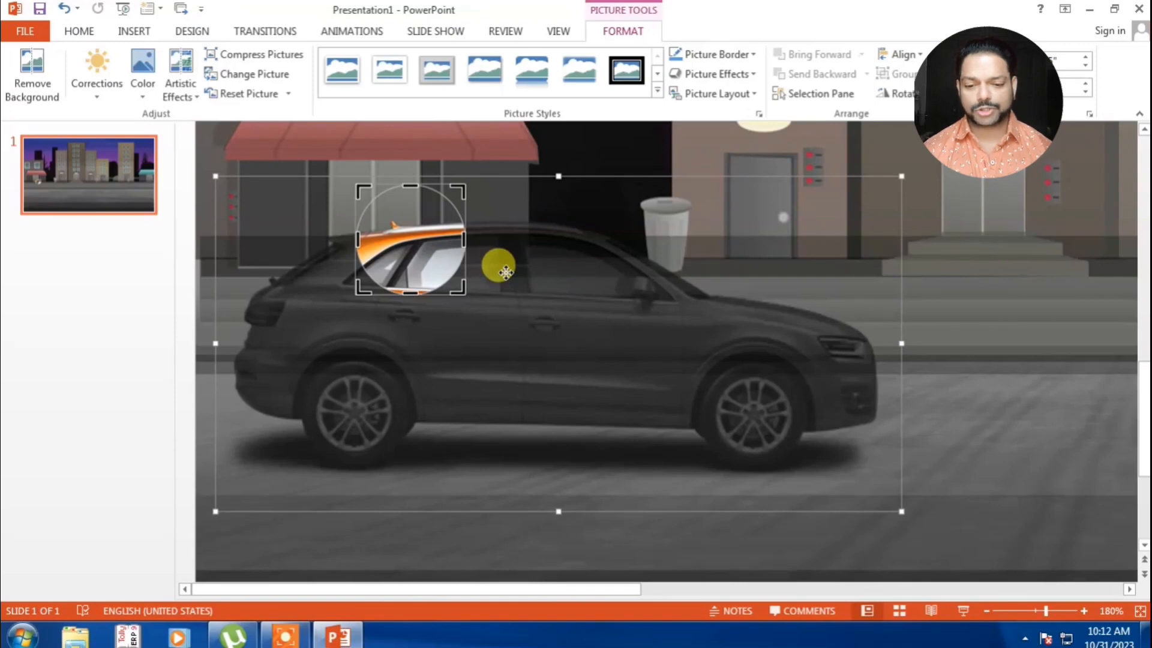
pyautogui.moveTo(430, 257)
pyautogui.mouseDown()
pyautogui.moveTo(431, 236)
pyautogui.moveTo(439, 241)
pyautogui.mouseUp()
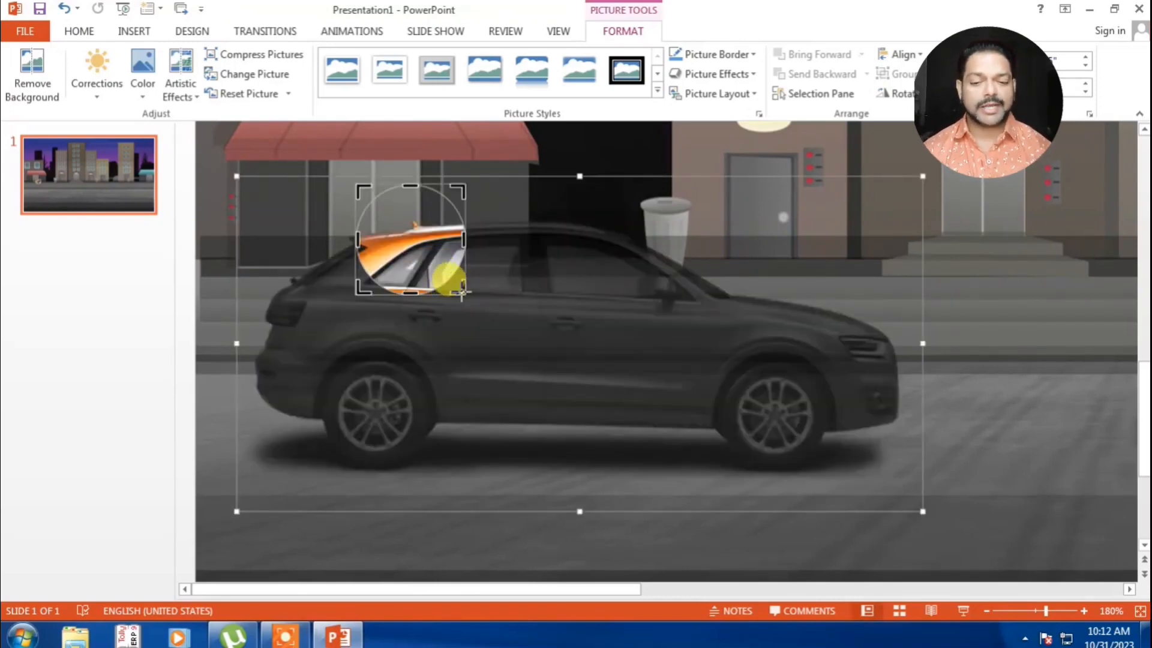
pyautogui.click(468, 295)
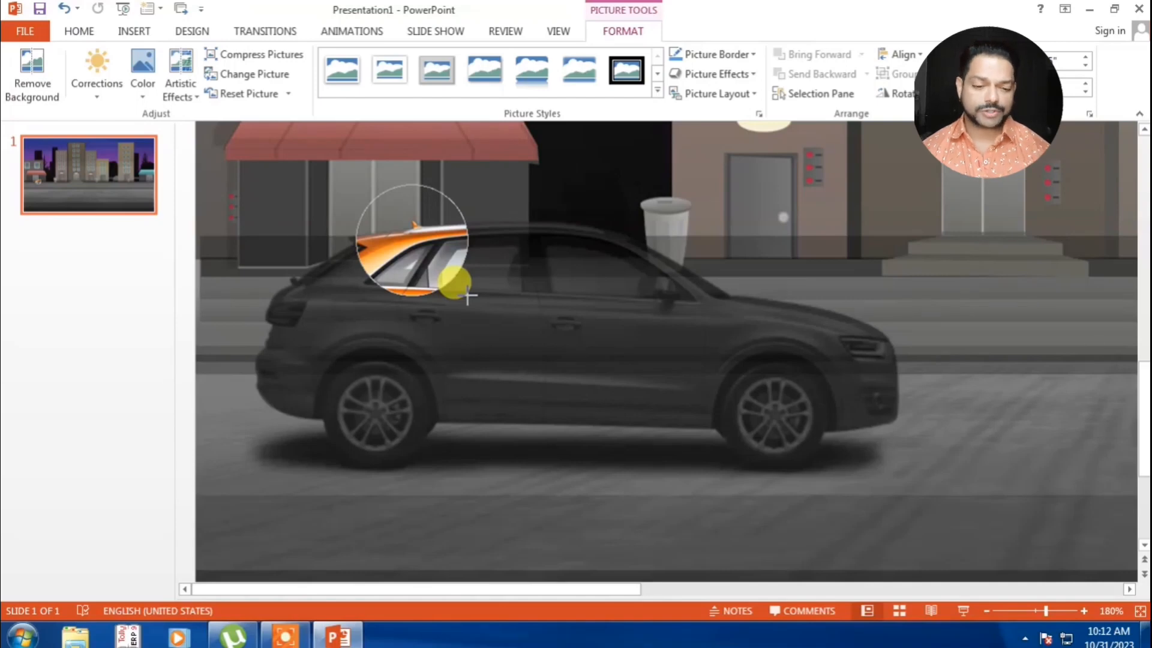
pyautogui.click(467, 294)
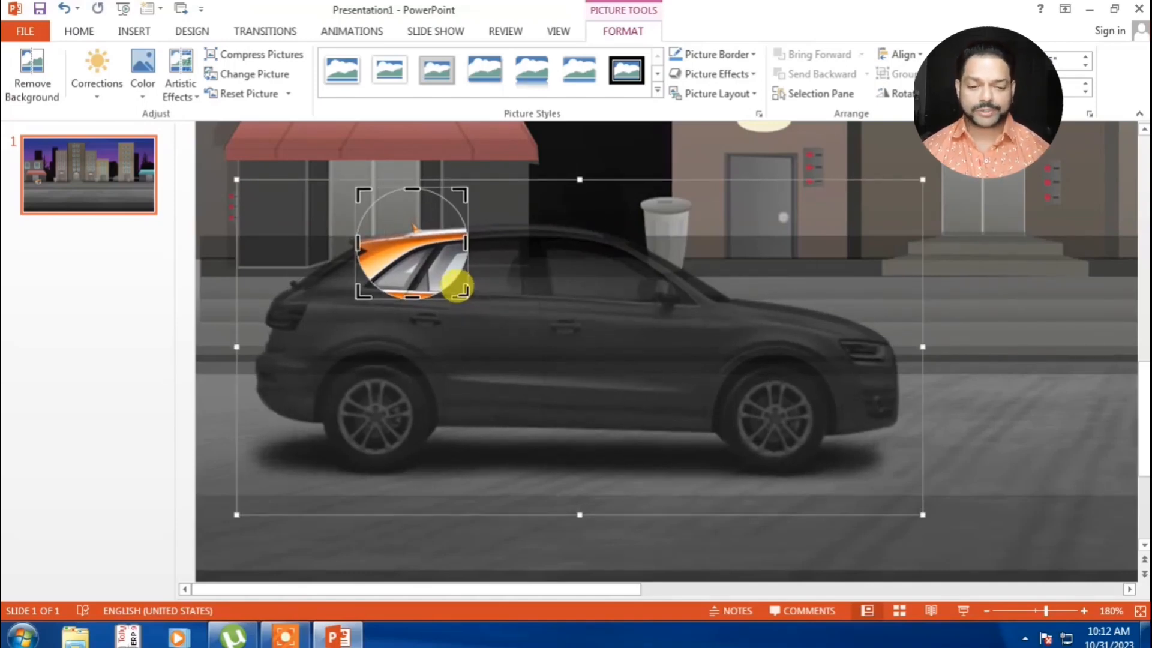
pyautogui.press('Up')
pyautogui.press('Up')
pyautogui.press('Up')
pyautogui.press('Up')
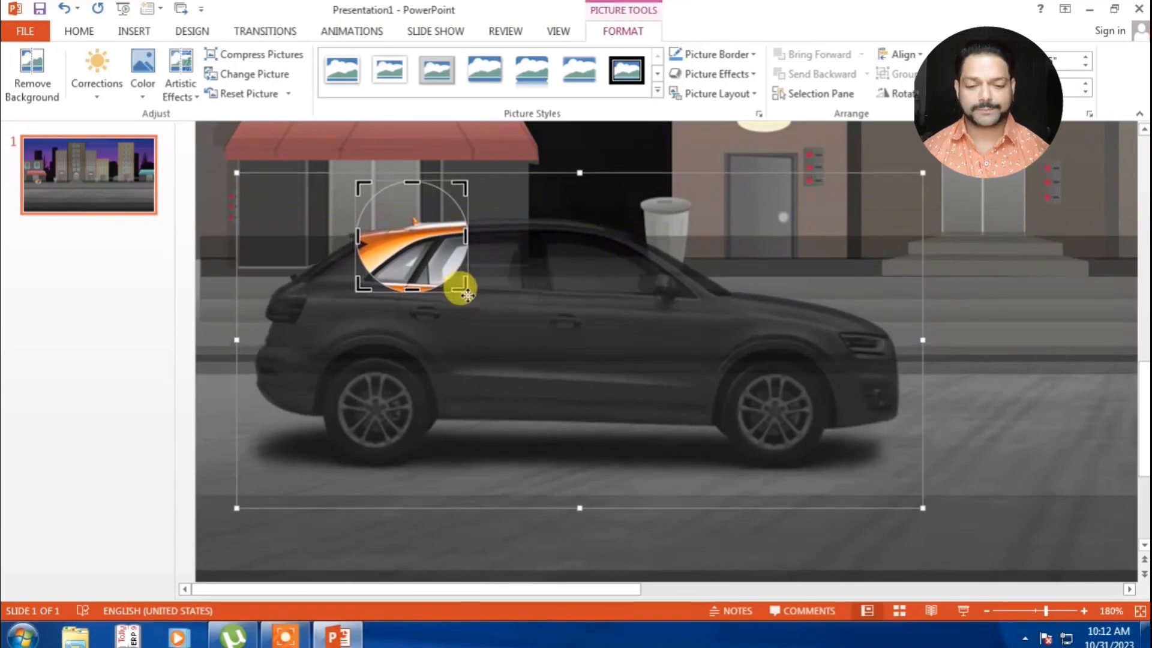
pyautogui.press('Right')
pyautogui.press('Right')
pyautogui.press('Right')
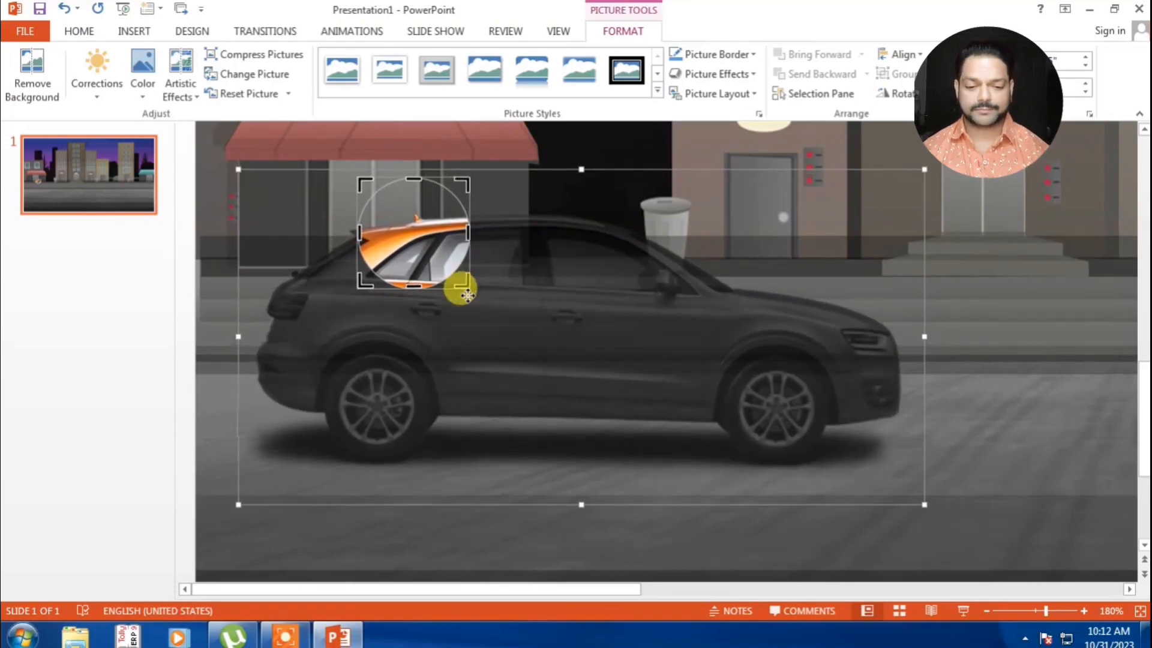
pyautogui.press('Left')
pyautogui.press('Left')
pyautogui.press('Left')
pyautogui.press('Left')
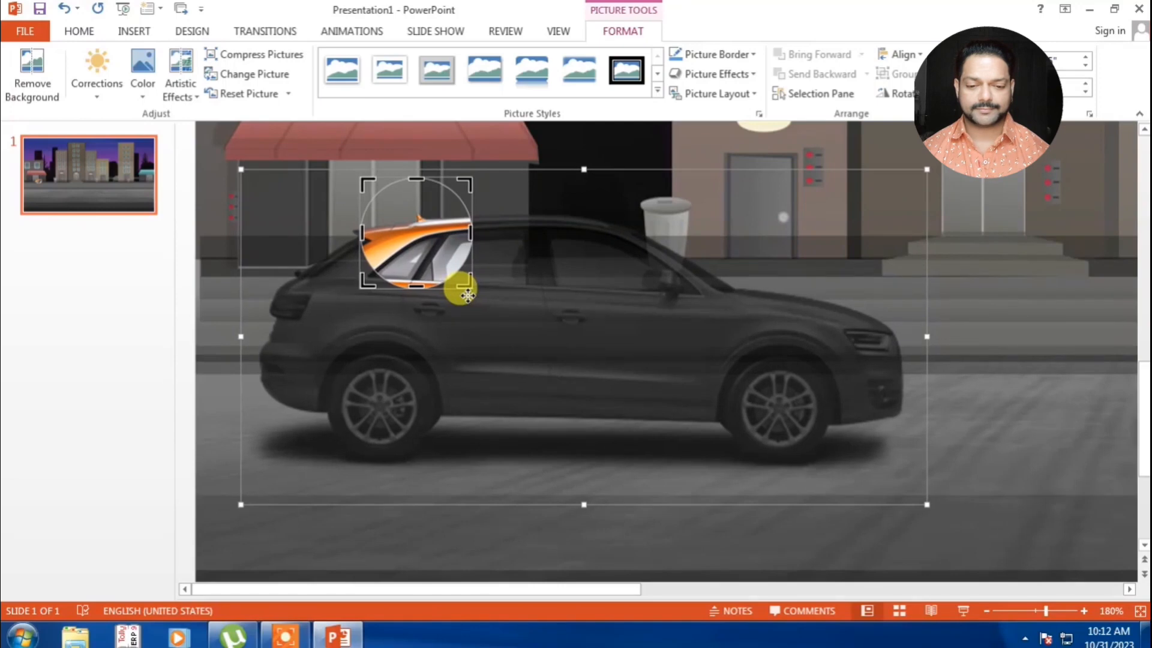
# Enlarge the car picture together with its circular crop in three increments
pyautogui.hotkey('shift', 'Up')
pyautogui.hotkey('shift', 'Up')
pyautogui.hotkey('shift', 'Up')
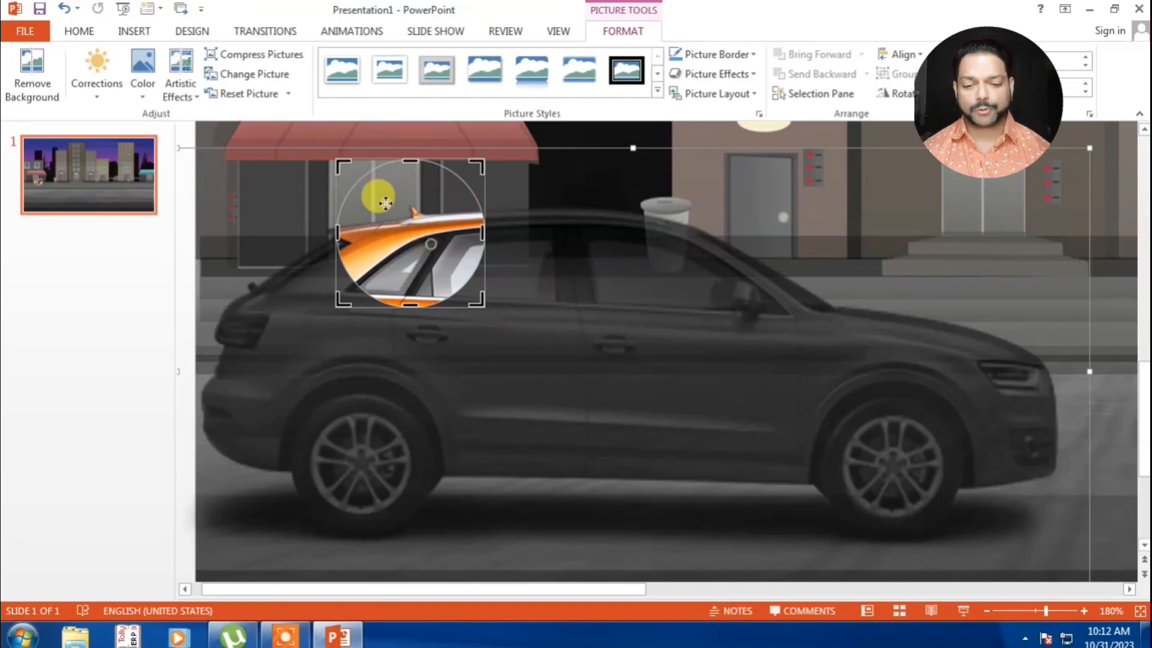
# Shift the car picture behind the crop circle until its front wheel is framed inside the circle
pyautogui.moveTo(385, 204); pyautogui.dragTo(232, 111)
pyautogui.moveTo(469, 270); pyautogui.dragTo(252, 170)
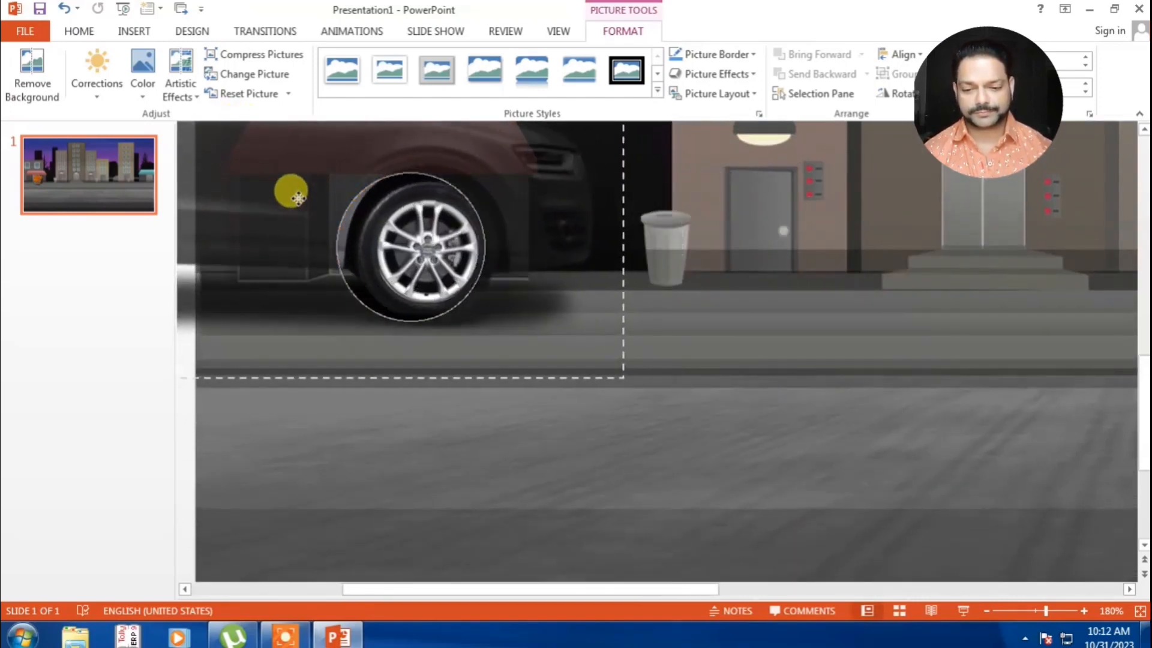
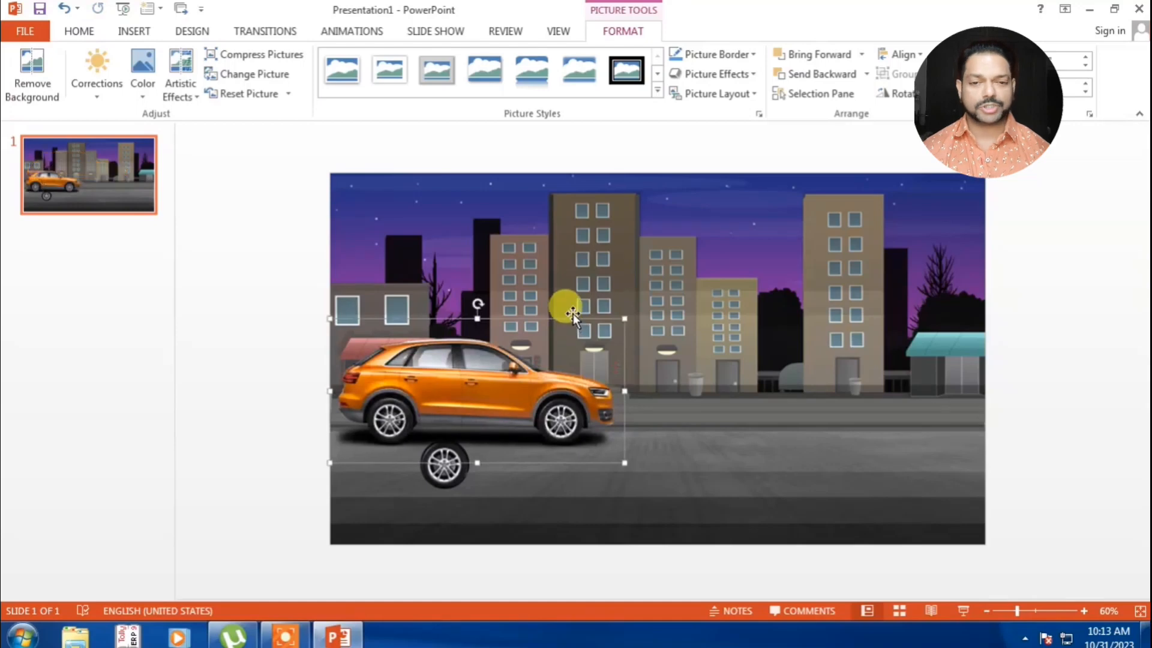
# Move the car down onto the road at the slide's left edge and shrink it slightly in proportion
pyautogui.moveTo(489, 387); pyautogui.dragTo(482, 406)
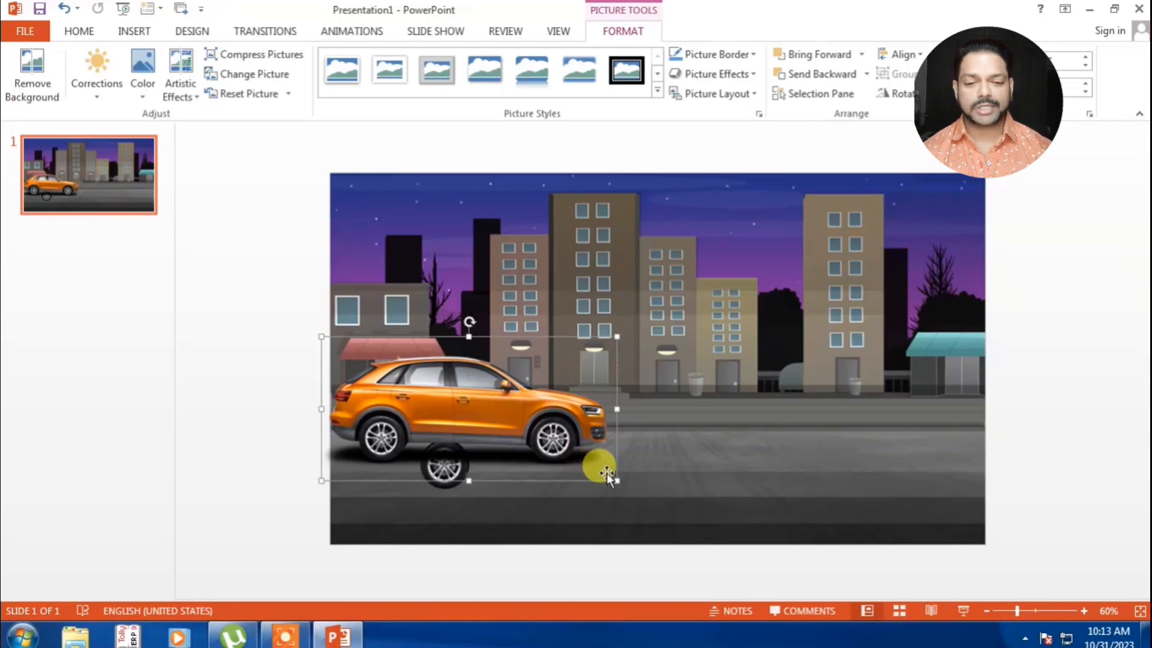
pyautogui.moveTo(616, 481); pyautogui.dragTo(582, 469)
pyautogui.moveTo(489, 412); pyautogui.dragTo(491, 419)
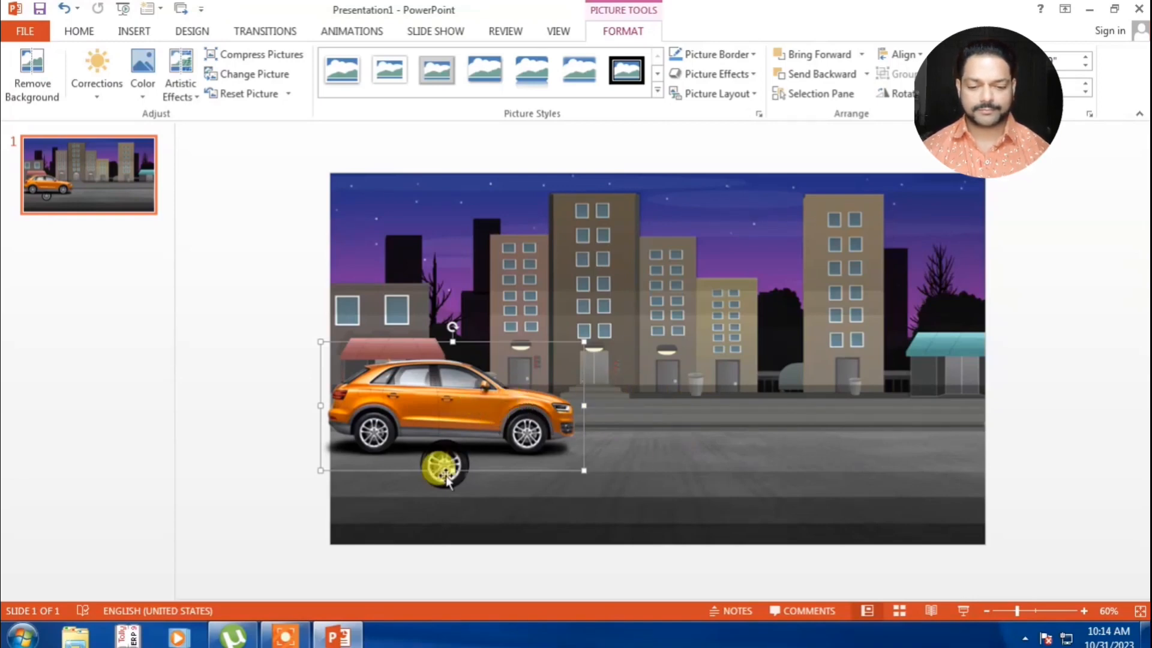
# Bring the cropped wheel picture in front of the car, place it over the rear wheel and fine-tune its size
pyautogui.moveTo(453, 479); pyautogui.dragTo(405, 444)
pyautogui.click(815, 54)
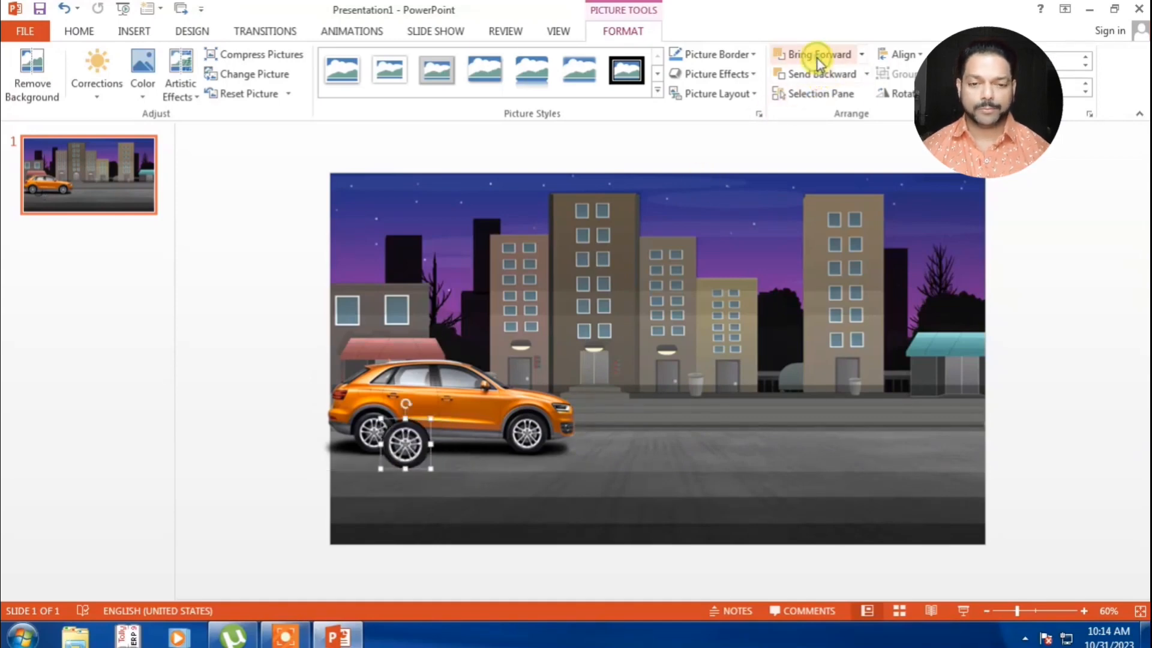
pyautogui.moveTo(404, 437); pyautogui.dragTo(370, 430)
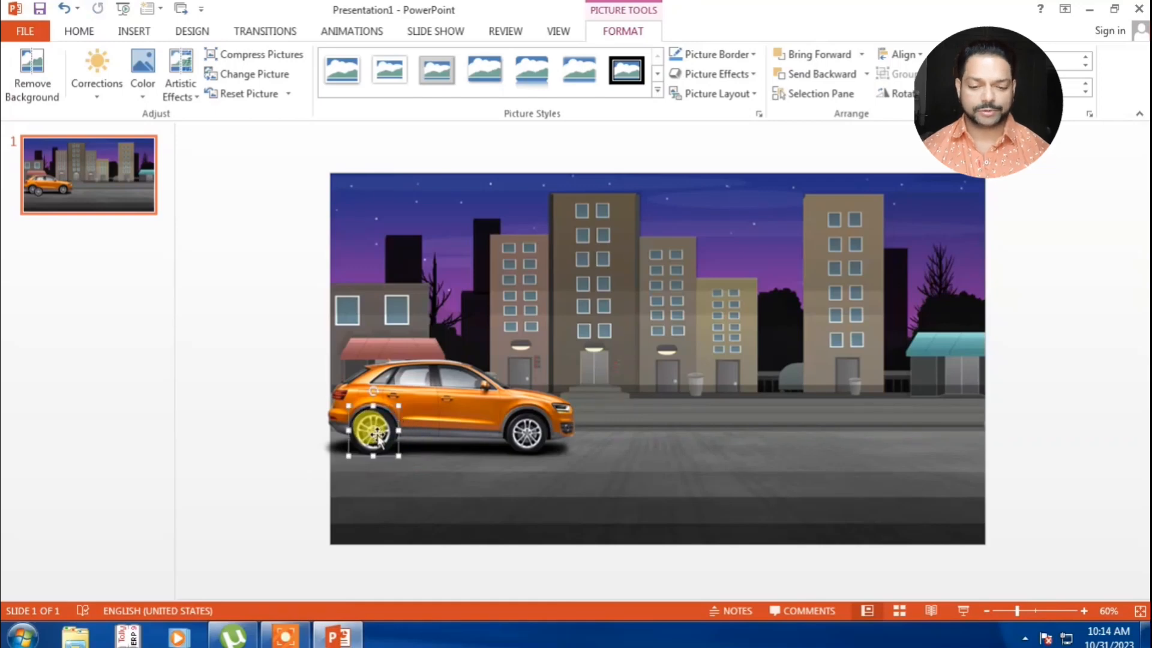
pyautogui.click(398, 462)
pyautogui.click(385, 438)
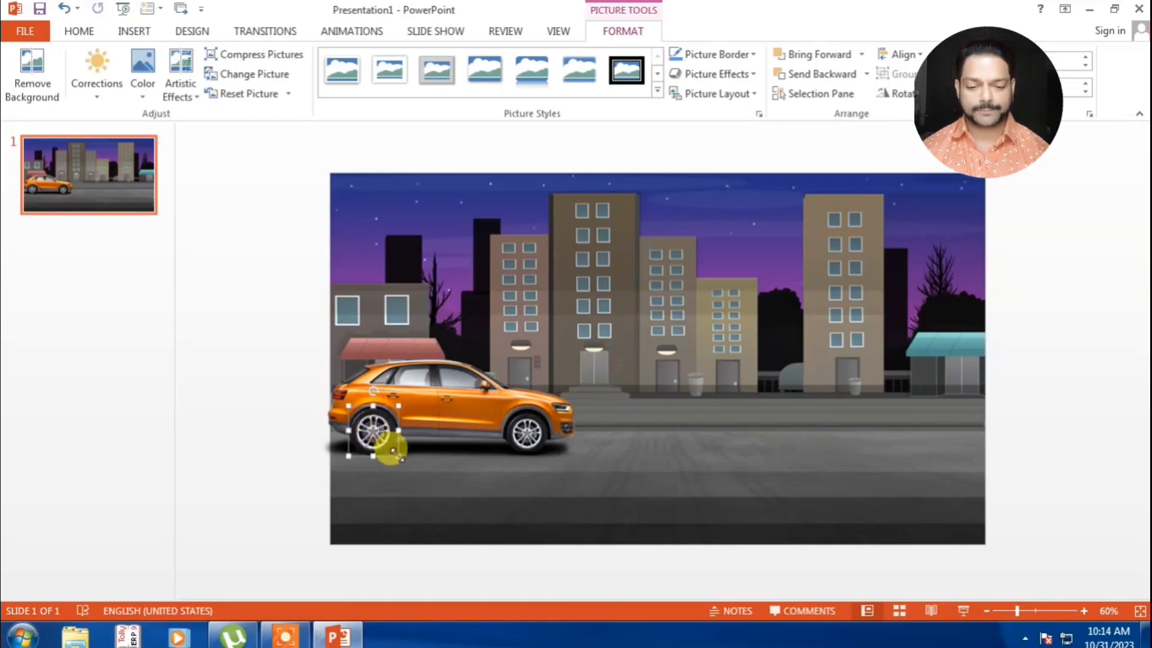
pyautogui.moveTo(398, 457); pyautogui.dragTo(372, 429)
# Nudge the wheel picture slightly right and down to align it precisely over the car's rear wheel
pyautogui.click(1083, 611)
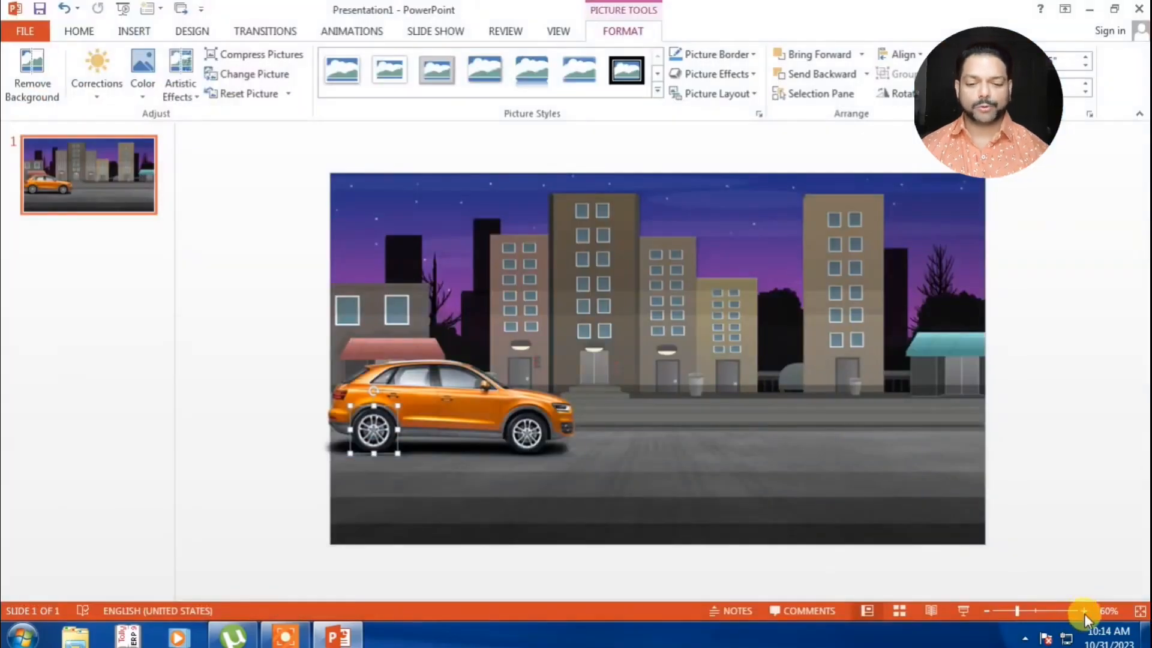
pyautogui.click(1084, 611)
pyautogui.click(1083, 611)
pyautogui.click(1083, 611)
pyautogui.click(1084, 610)
pyautogui.click(1083, 610)
pyautogui.click(1083, 611)
pyautogui.click(1084, 610)
pyautogui.click(1083, 611)
pyautogui.click(1084, 610)
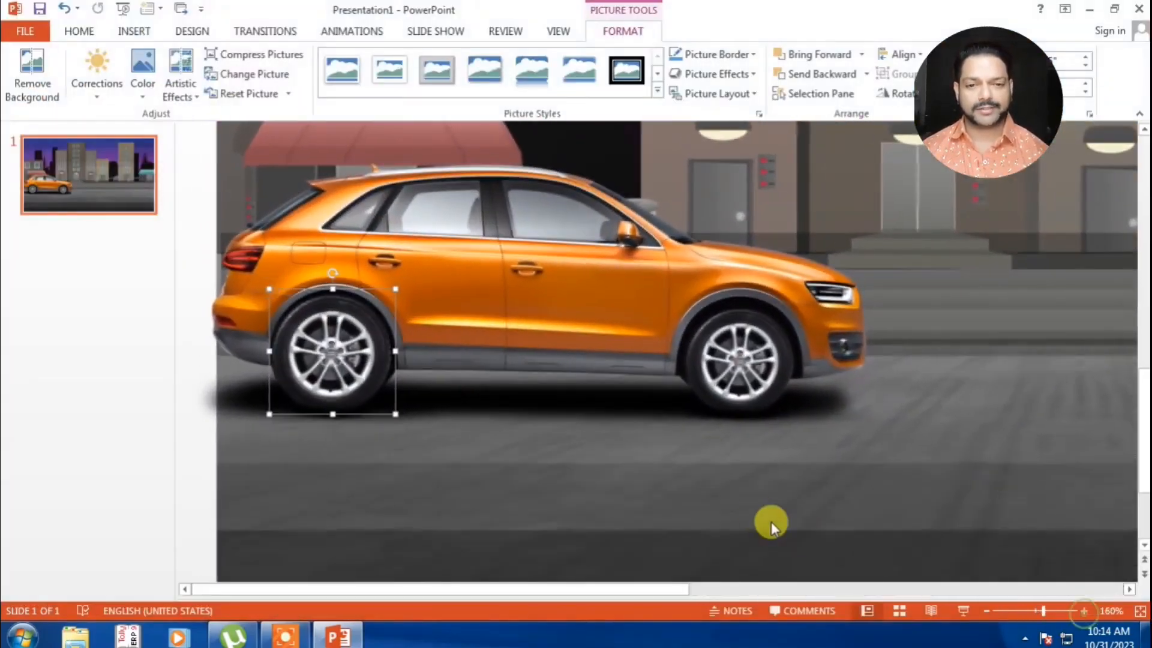
pyautogui.click(580, 454)
pyautogui.click(333, 355)
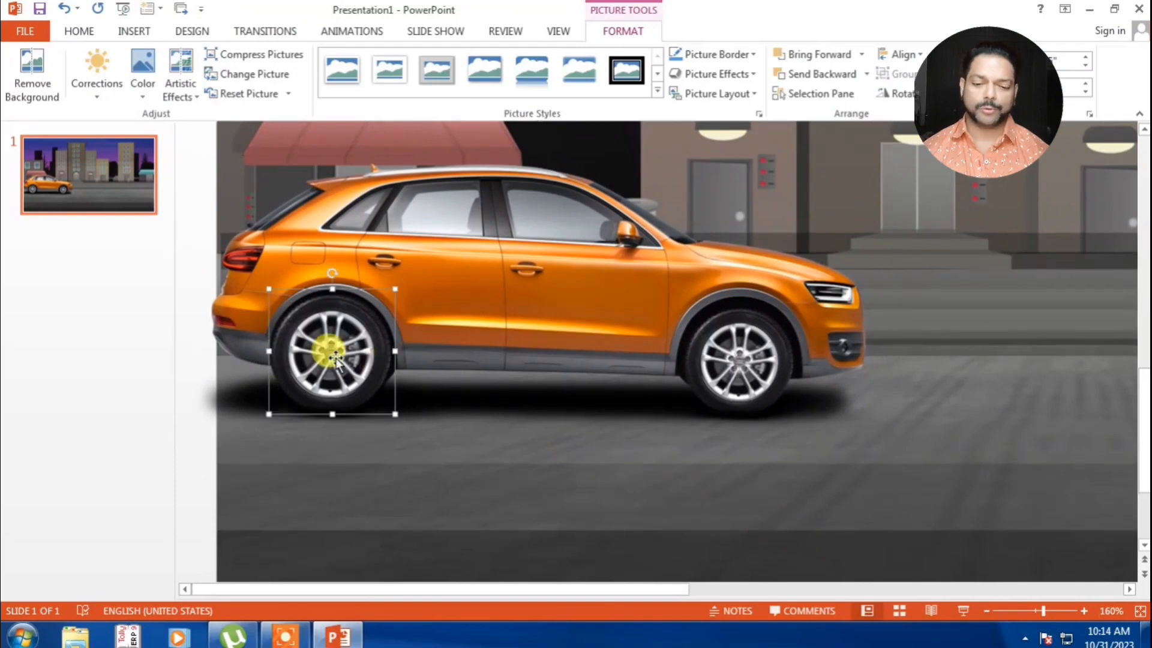
pyautogui.hotkey('ctrl', 'Right')
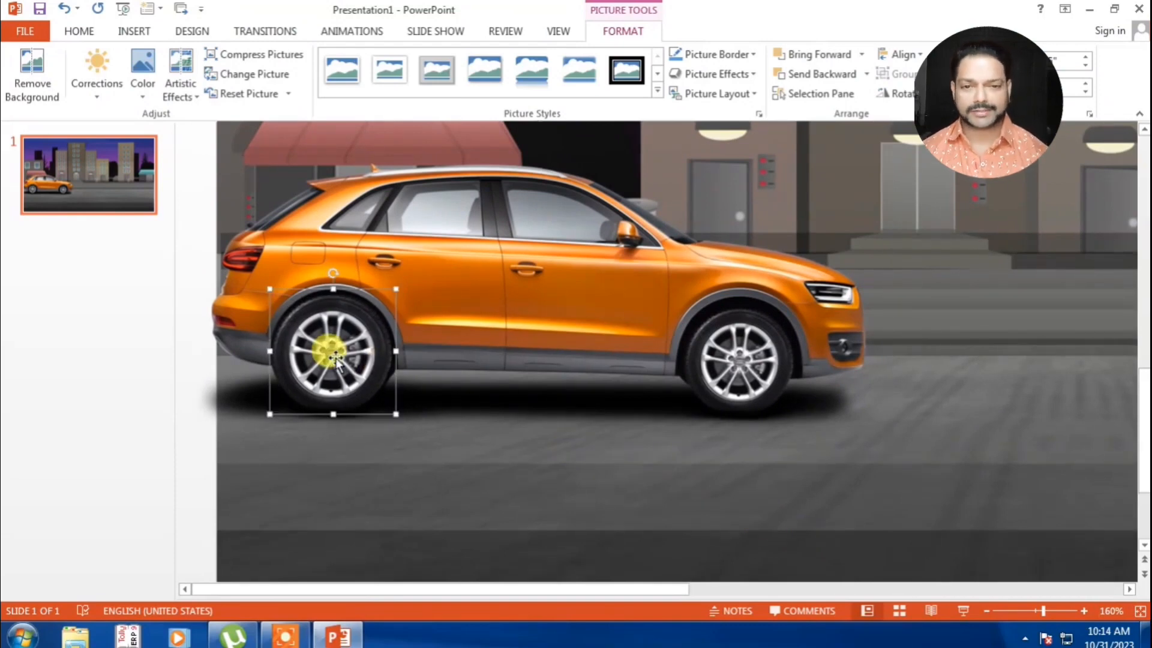
pyautogui.hotkey('ctrl', 'Down')
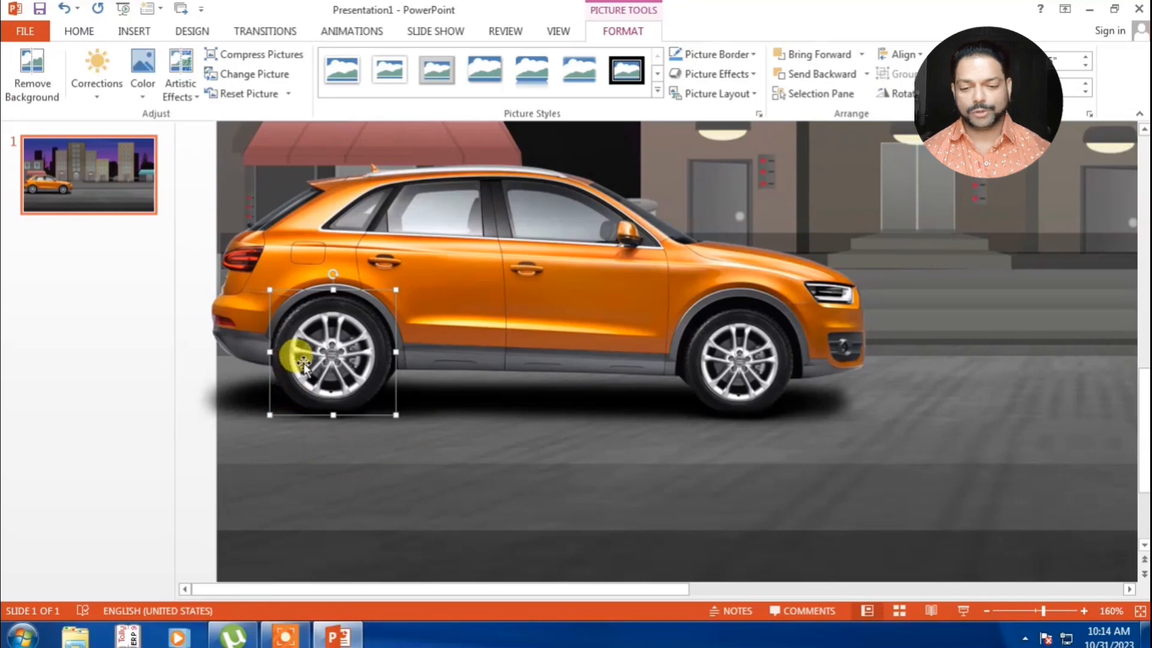
pyautogui.hotkey('ctrl', 'Right')
pyautogui.click(380, 417)
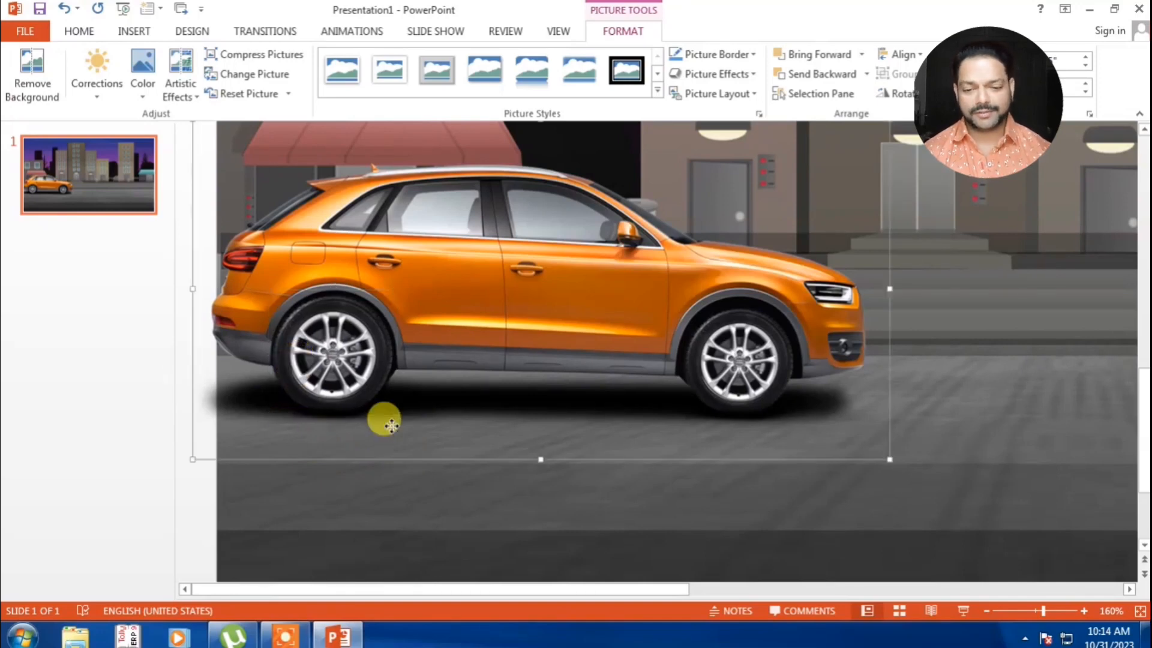
pyautogui.click(328, 364)
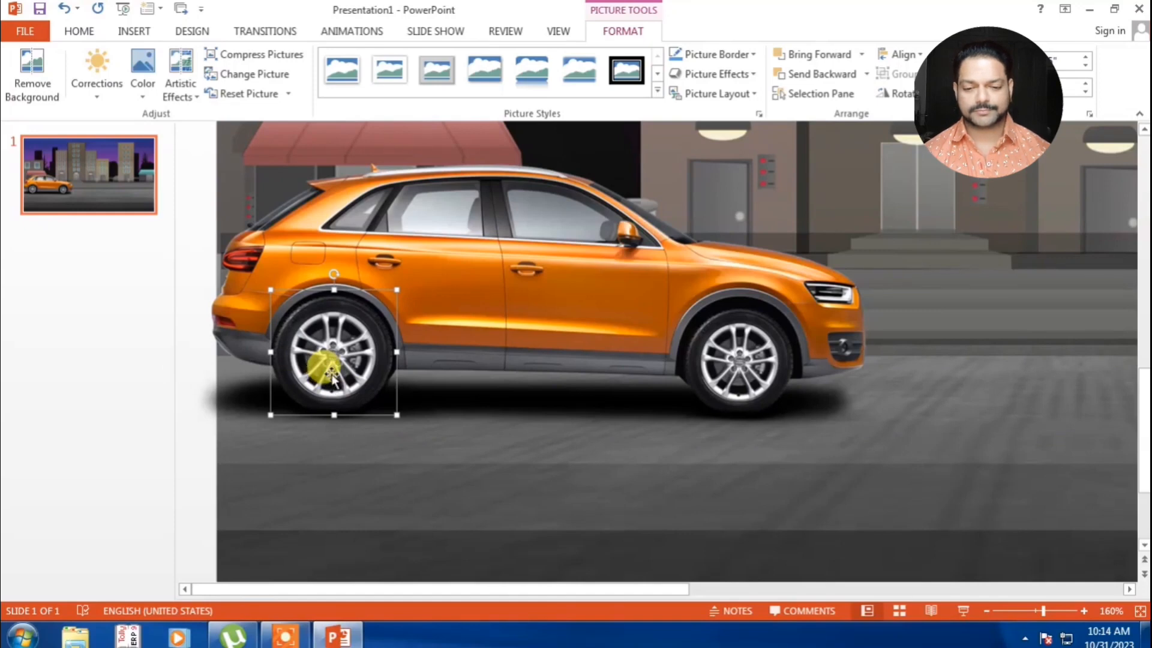
# Move the wheel picture from the rear wheel onto the car's front wheel
pyautogui.moveTo(329, 367); pyautogui.dragTo(741, 375)
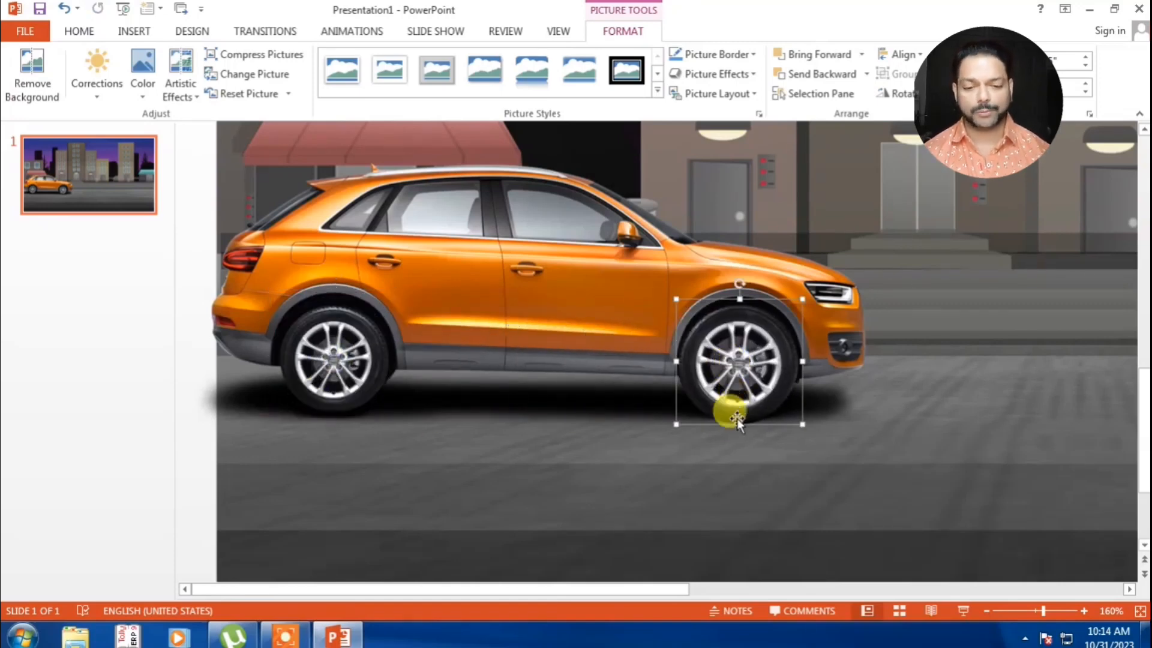
pyautogui.click(336, 362)
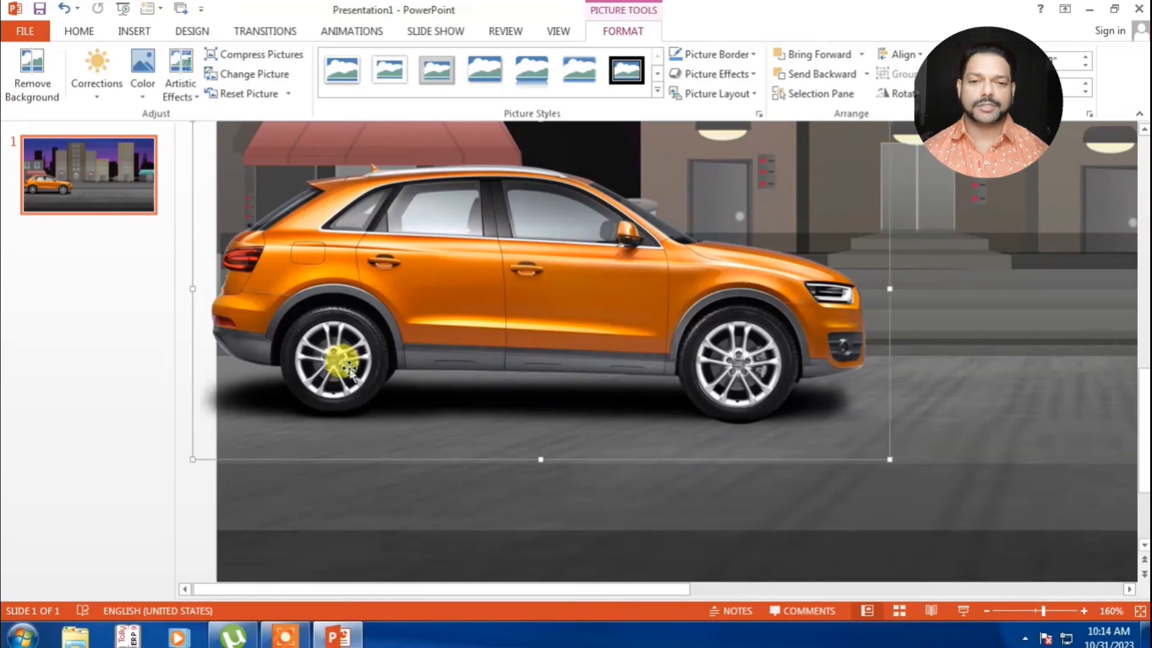
# Duplicate the front wheel picture onto the rear wheel and nudge the copy up and slightly left into alignment
pyautogui.click(755, 370)
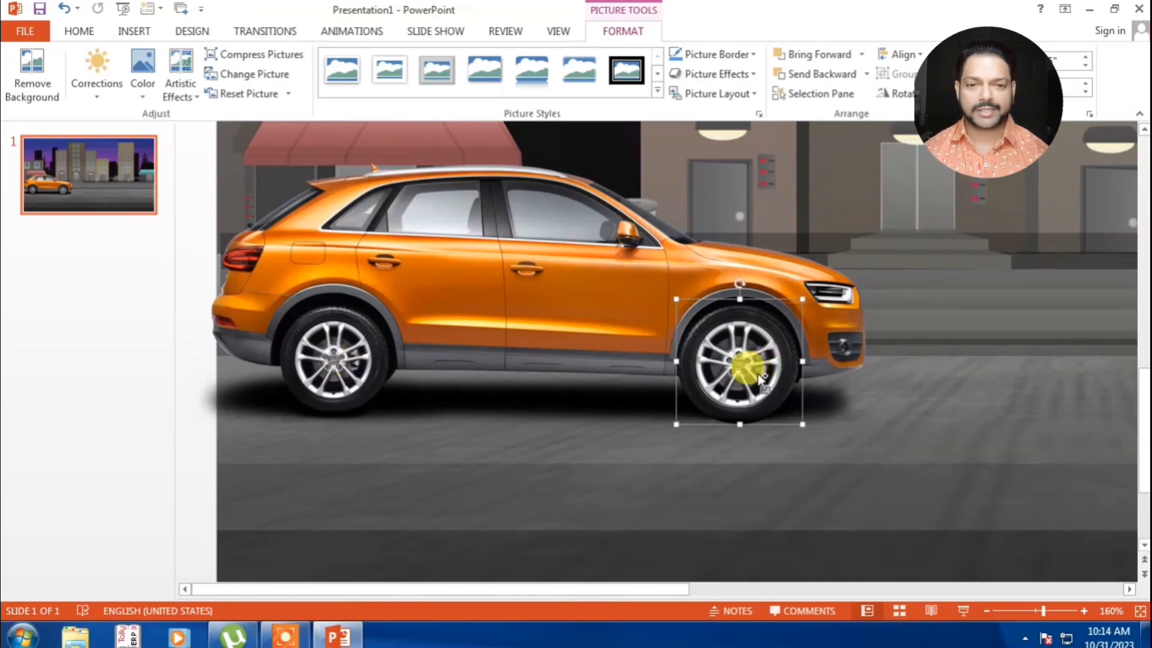
pyautogui.moveTo(757, 375); pyautogui.dragTo(335, 361)
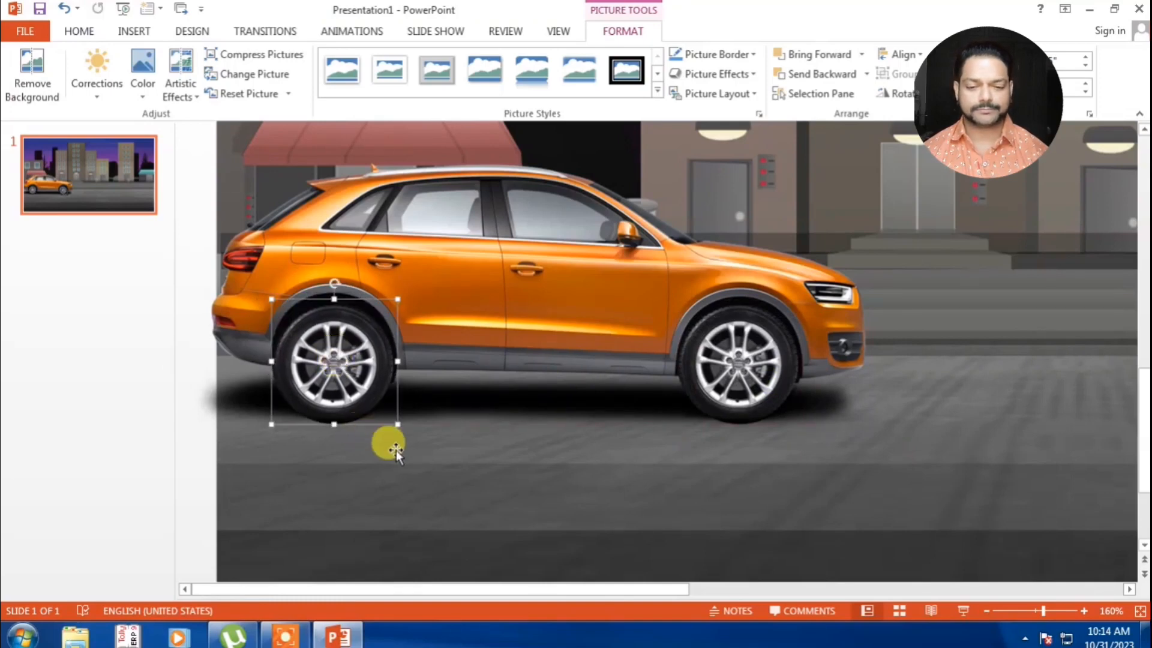
pyautogui.hotkey('ctrl', 'Up')
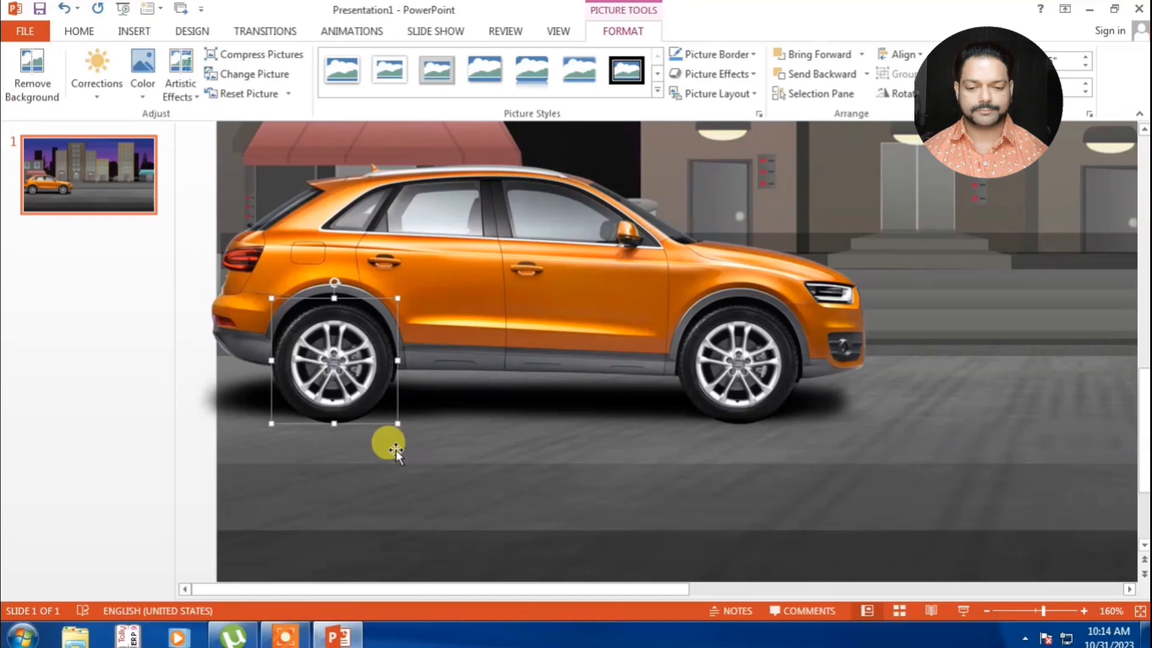
pyautogui.hotkey('ctrl', 'Up')
pyautogui.hotkey('ctrl', 'Up')
pyautogui.hotkey('ctrl', 'Up')
pyautogui.hotkey('ctrl', 'Up')
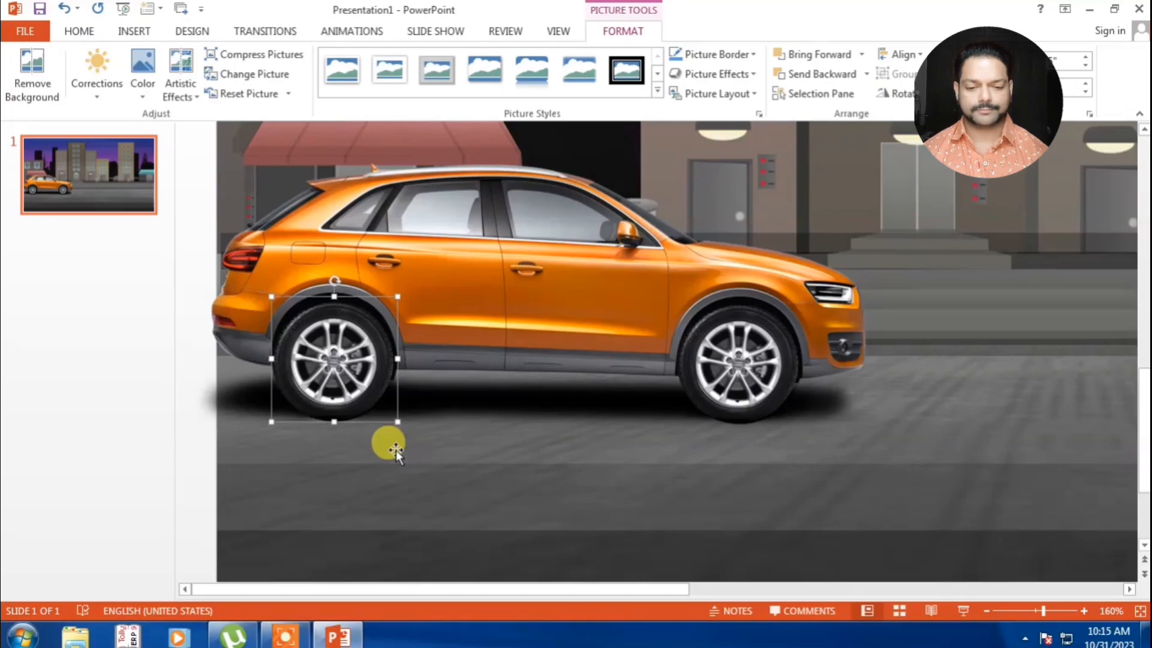
pyautogui.hotkey('ctrl', 'Up')
pyautogui.hotkey('ctrl', 'Left')
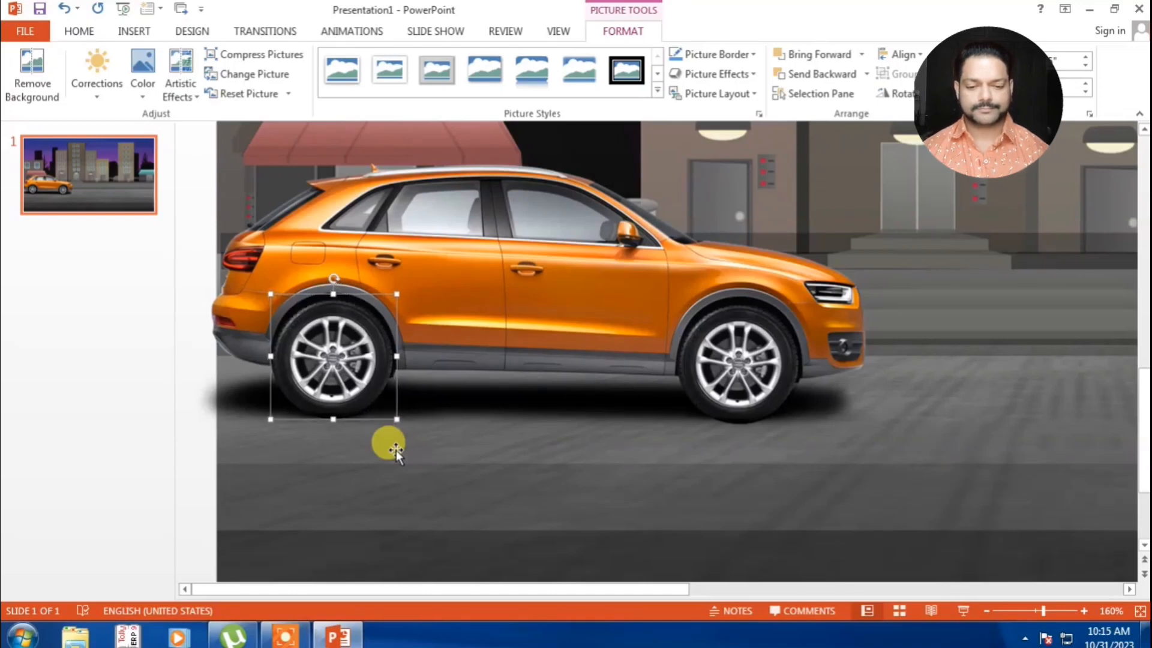
pyautogui.click(426, 456)
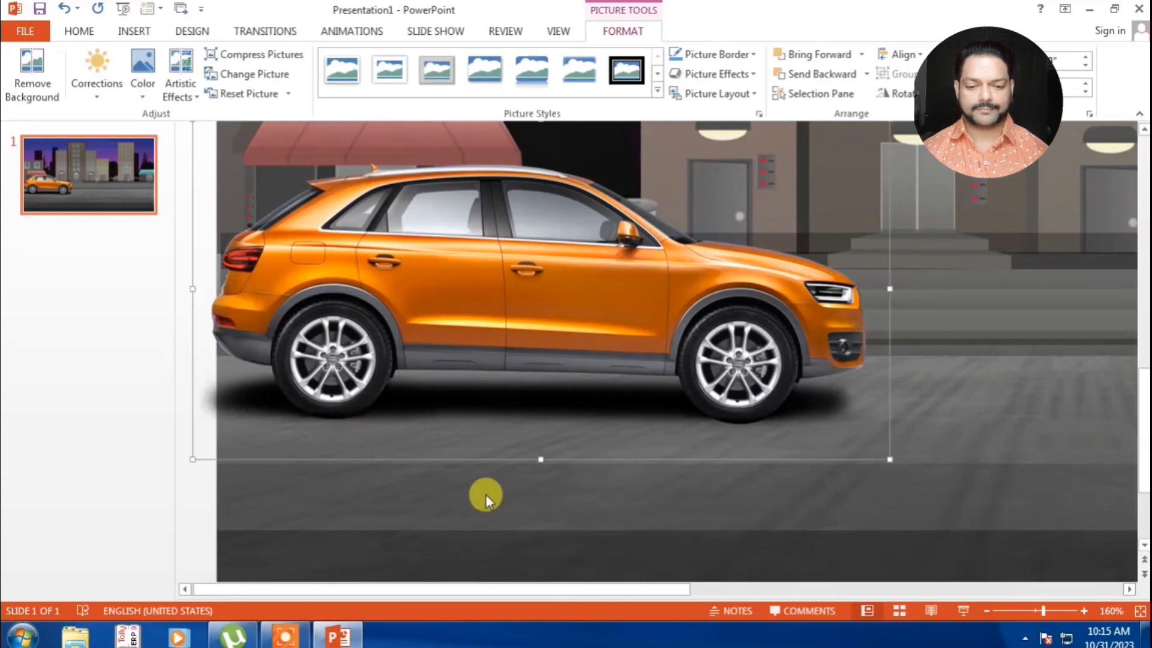
pyautogui.click(467, 492)
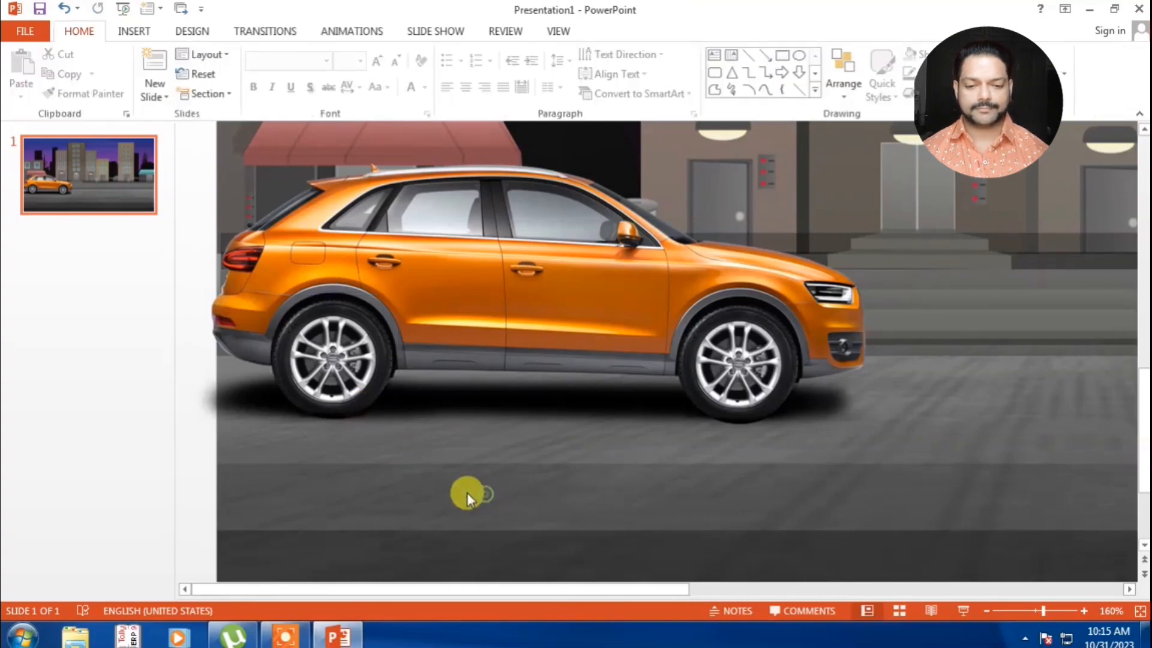
# Move the car together with both wheel pictures off the slide, just beyond its left edge
pyautogui.click(561, 35)
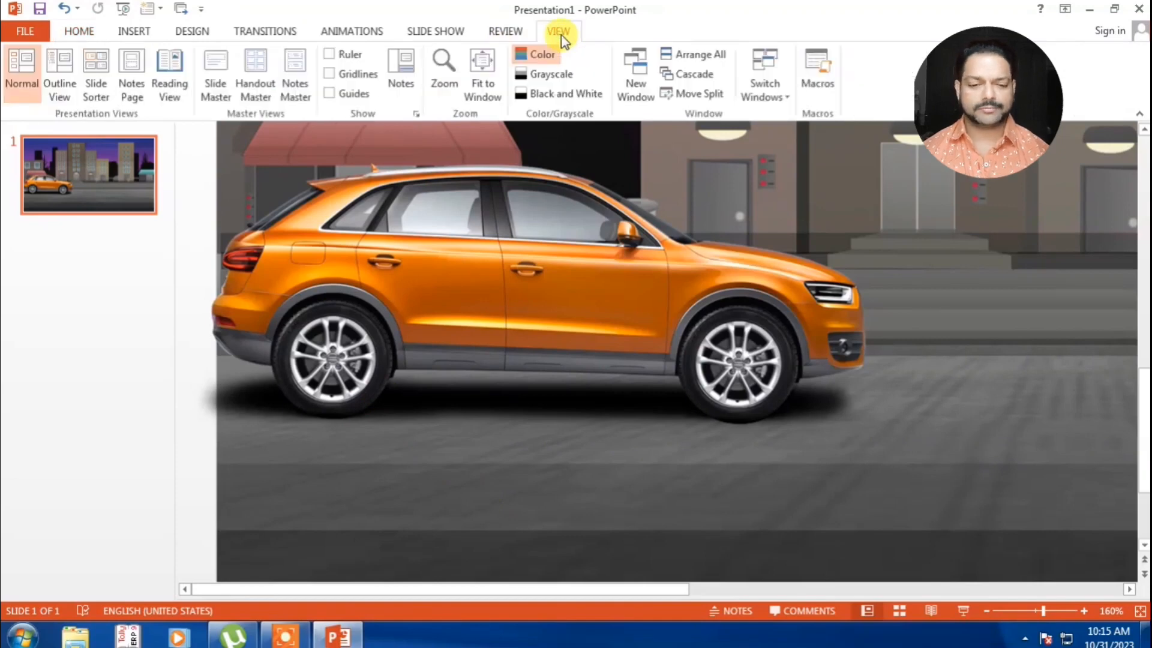
pyautogui.click(987, 610)
pyautogui.click(987, 610)
pyautogui.click(987, 610)
pyautogui.click(988, 610)
pyautogui.click(988, 610)
pyautogui.click(987, 611)
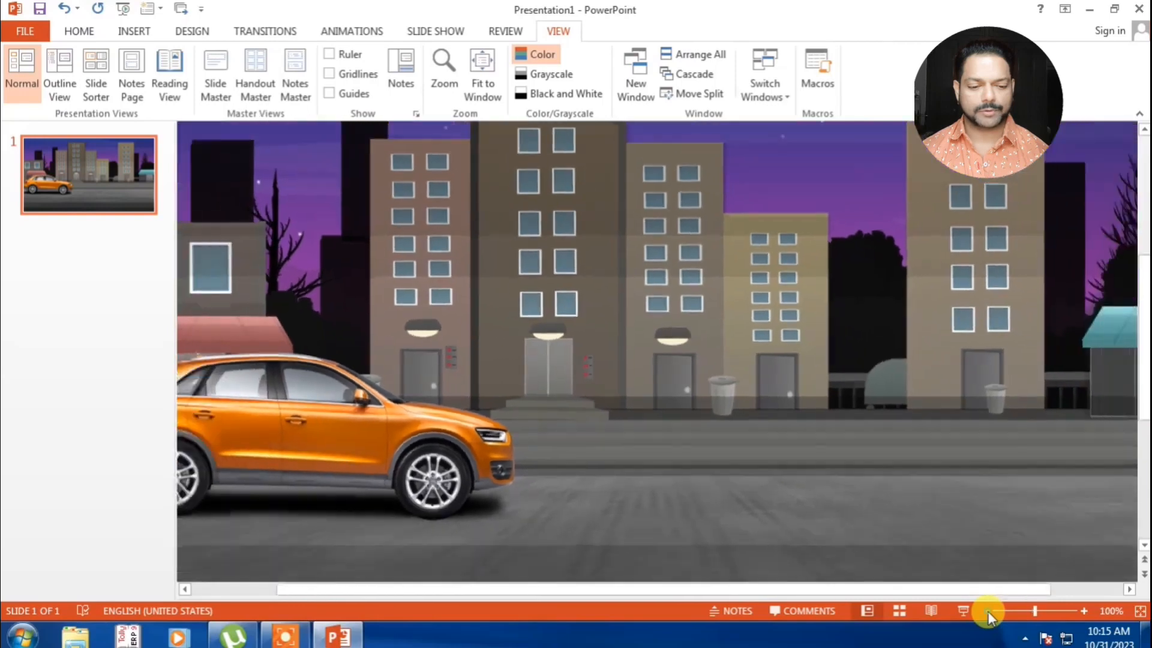
pyautogui.click(988, 611)
pyautogui.click(987, 611)
pyautogui.click(988, 611)
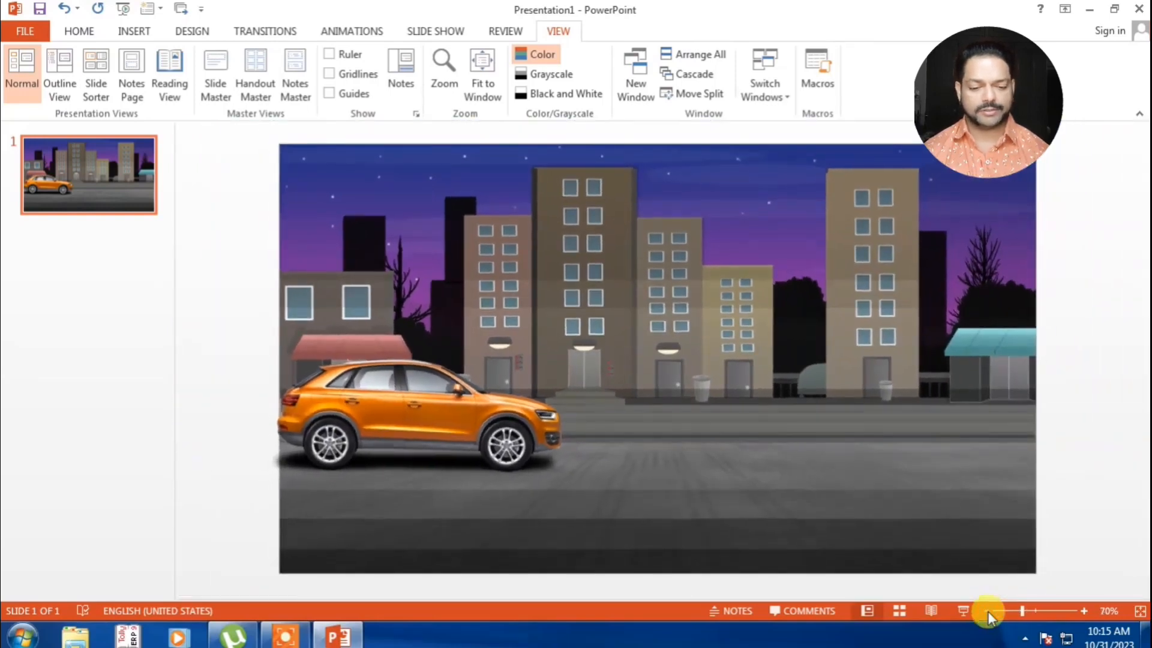
pyautogui.click(987, 611)
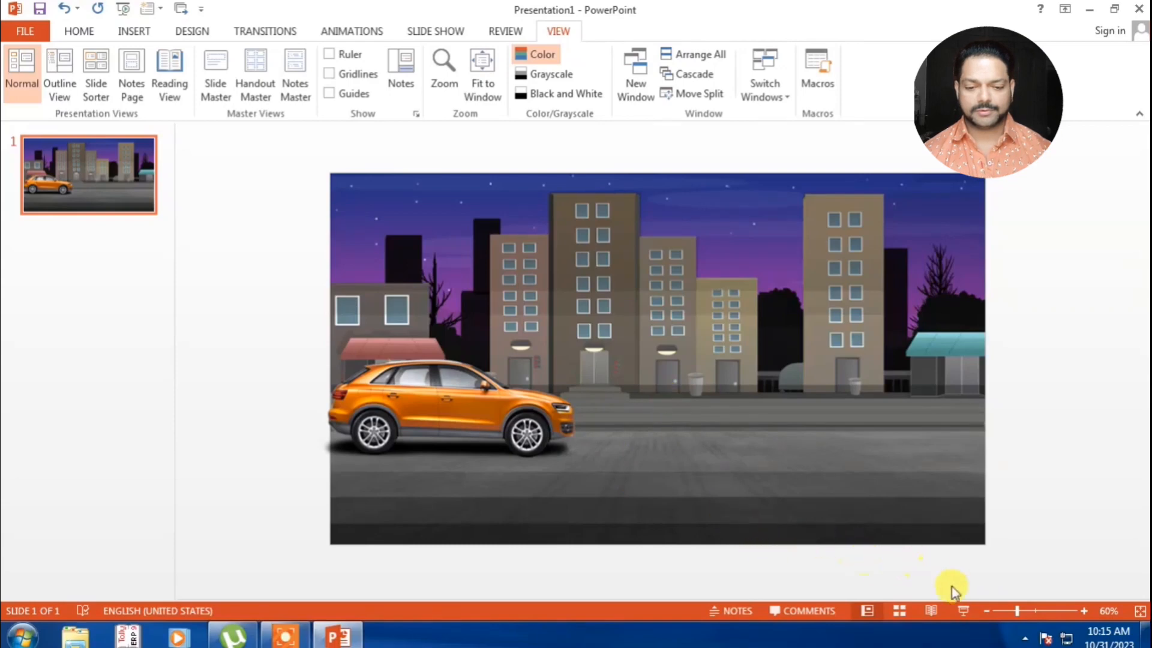
pyautogui.click(986, 613)
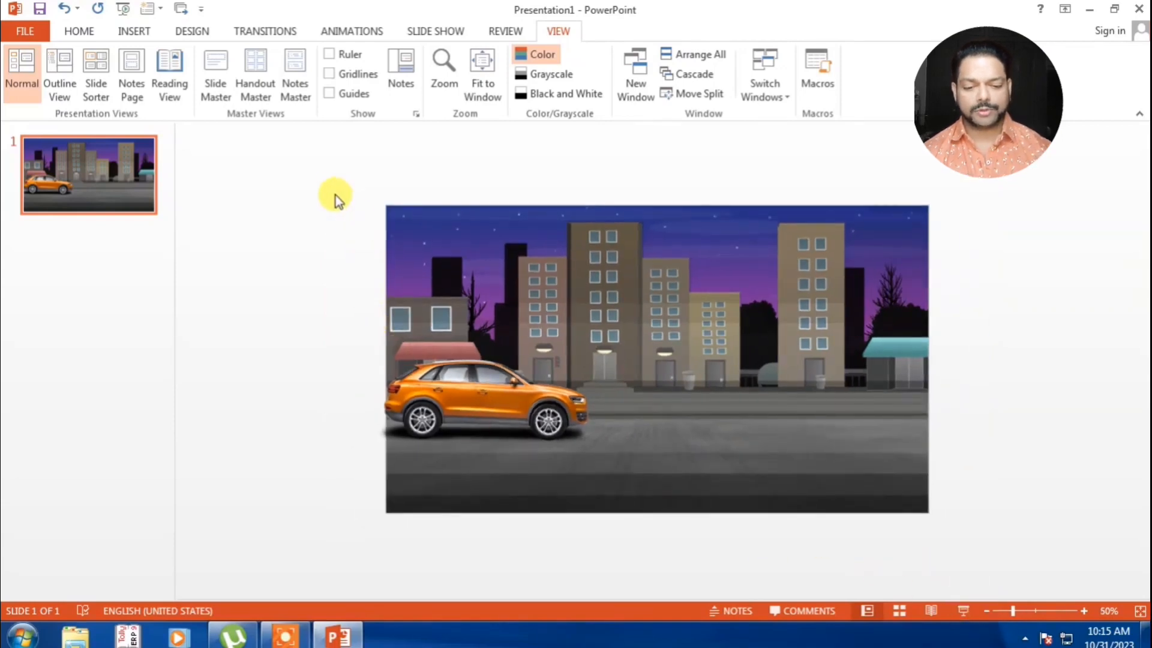
pyautogui.moveTo(327, 178); pyautogui.dragTo(1020, 567)
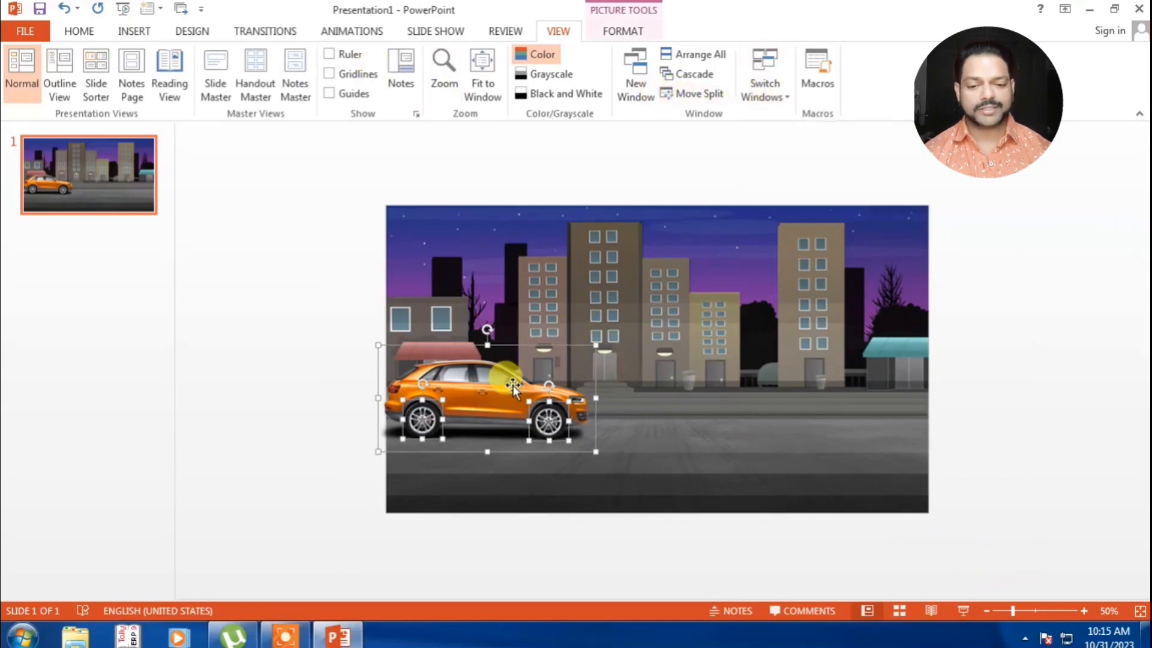
pyautogui.moveTo(499, 384); pyautogui.dragTo(301, 386)
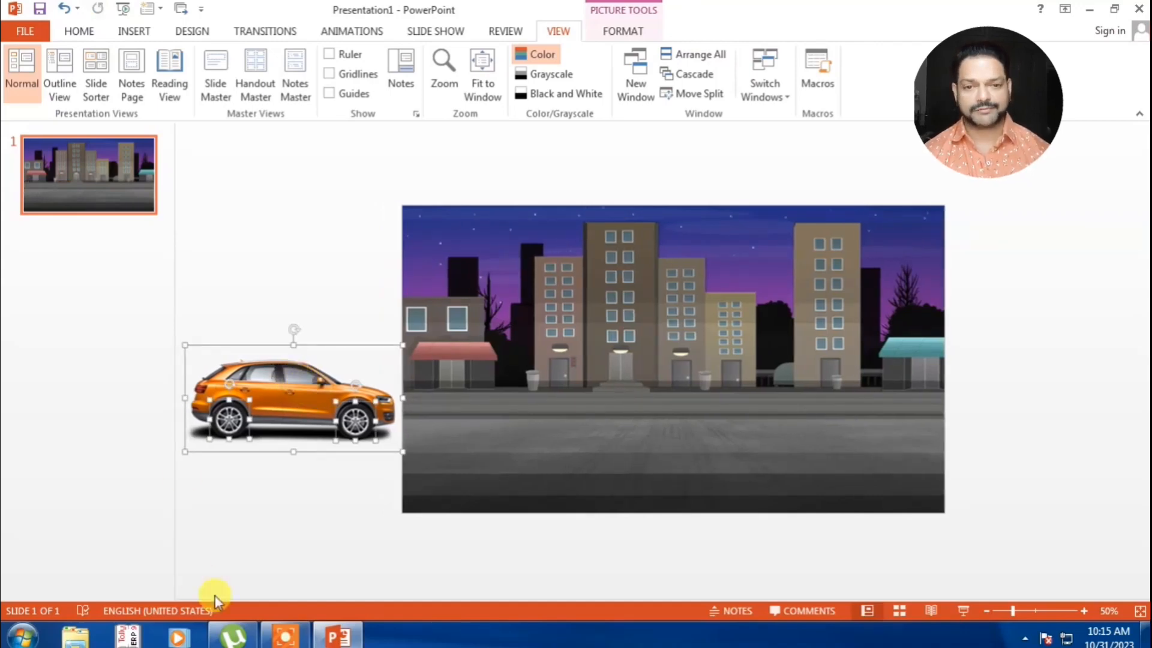
pyautogui.click(304, 521)
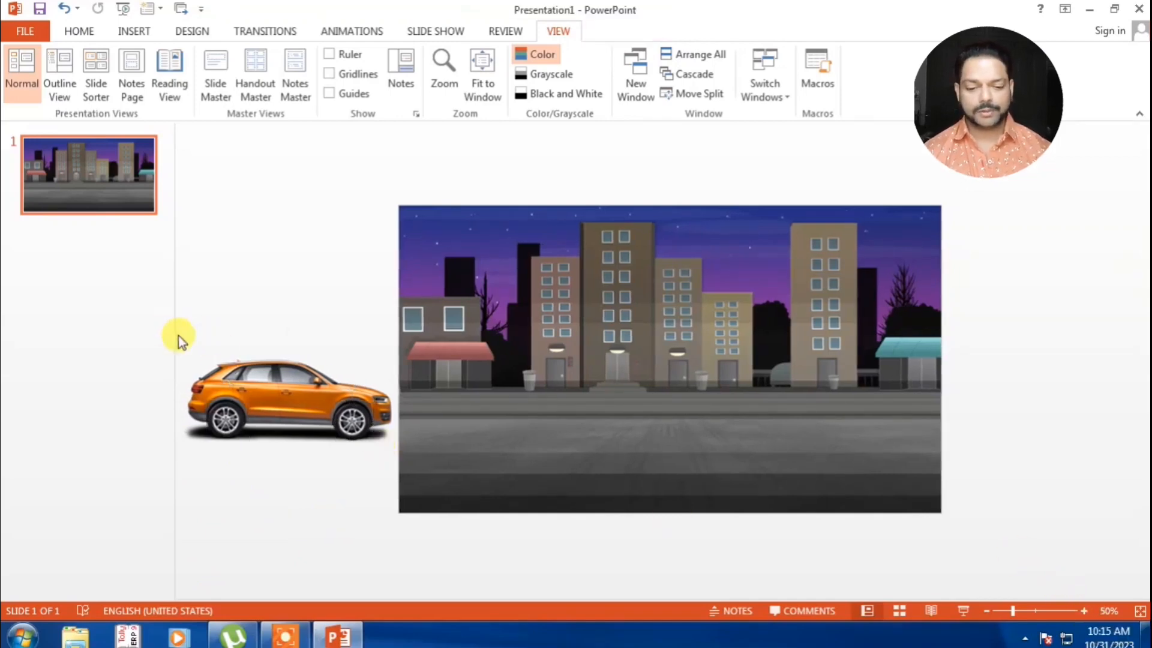
# Duplicate the car with both wheel pictures and place the copy just beyond the slide's right edge
pyautogui.moveTo(178, 336); pyautogui.dragTo(409, 462)
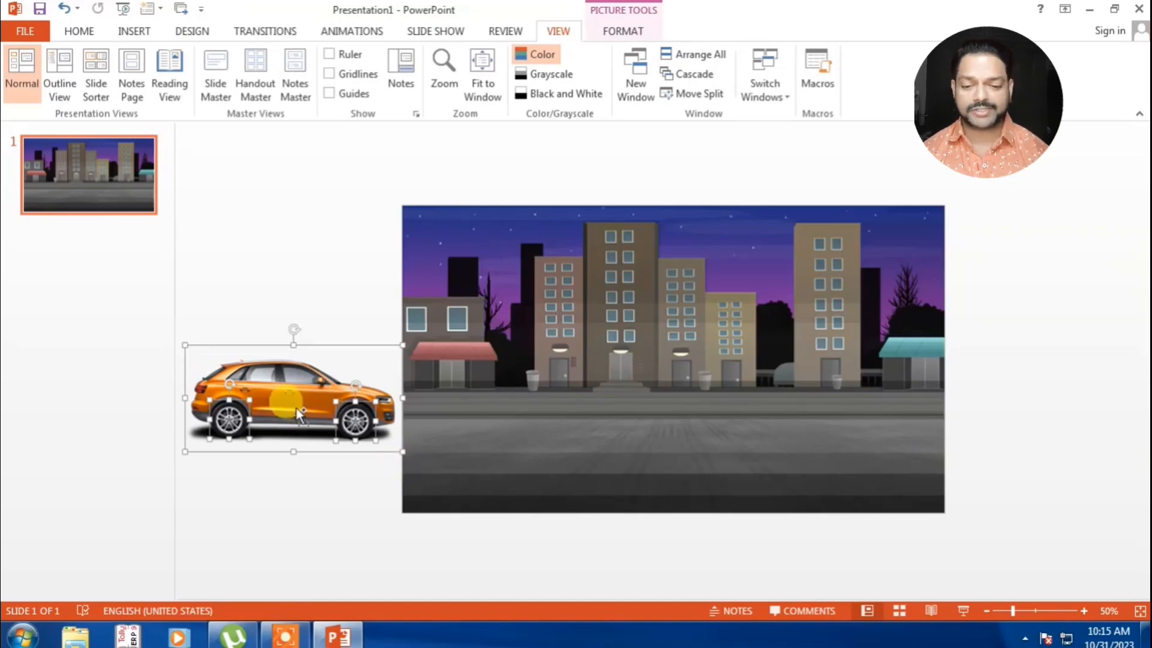
pyautogui.moveTo(287, 399); pyautogui.dragTo(1041, 407)
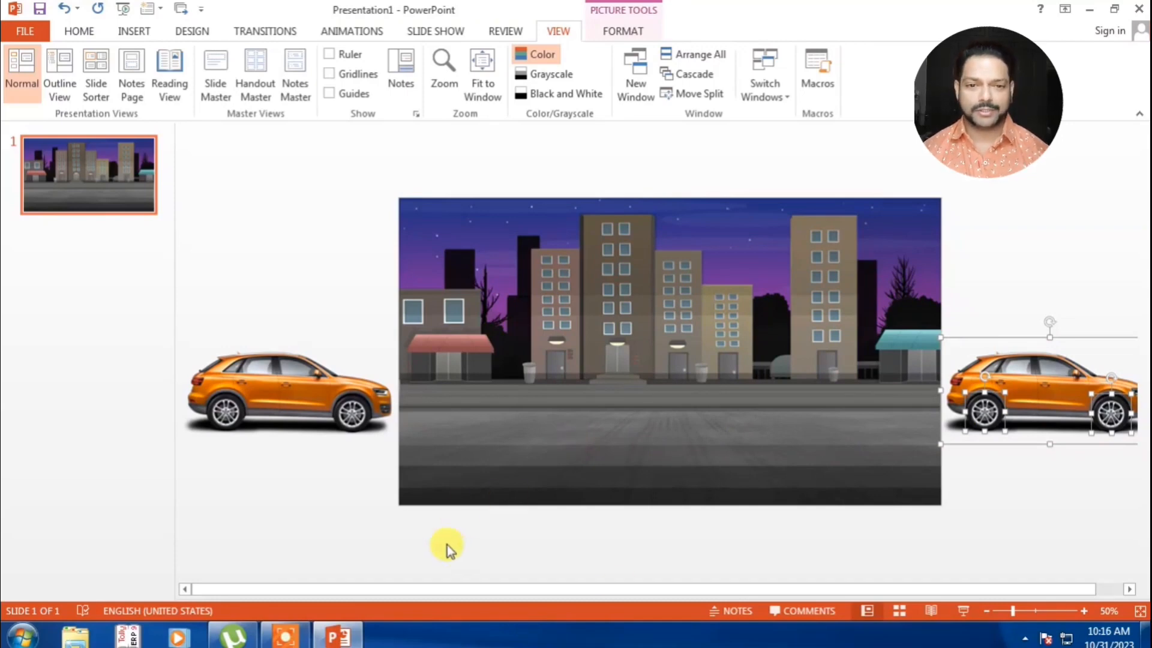
# Add a Lines motion path with Right direction to the car left of the slide, and move the path so it ends on the car copy
pyautogui.click(300, 382)
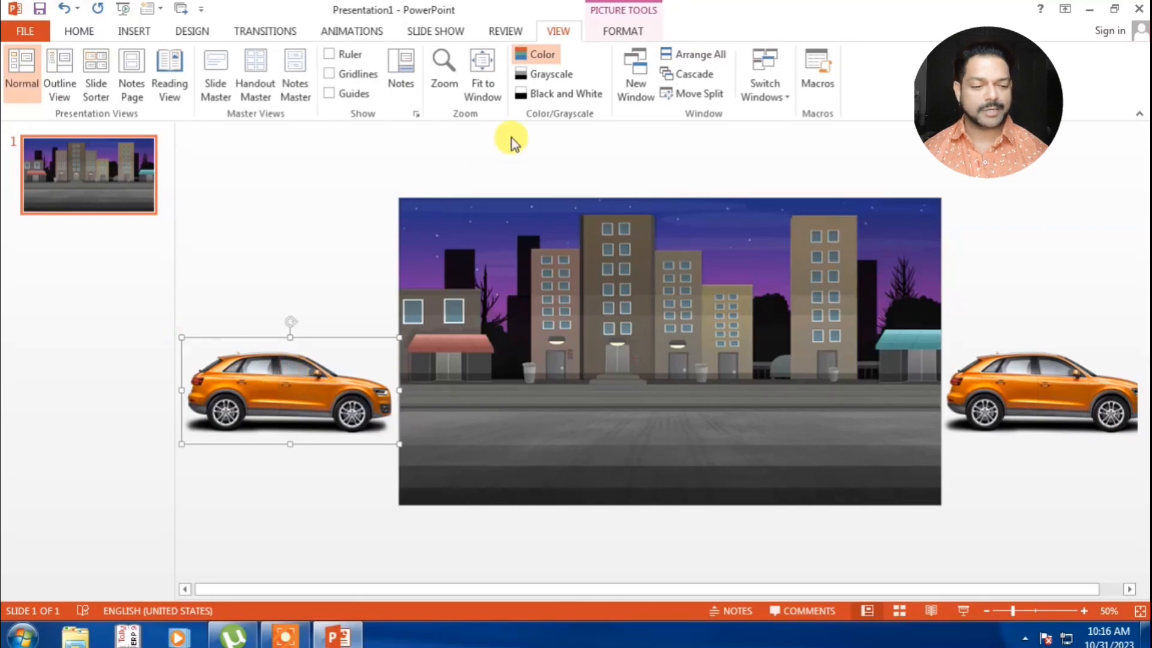
pyautogui.click(340, 38)
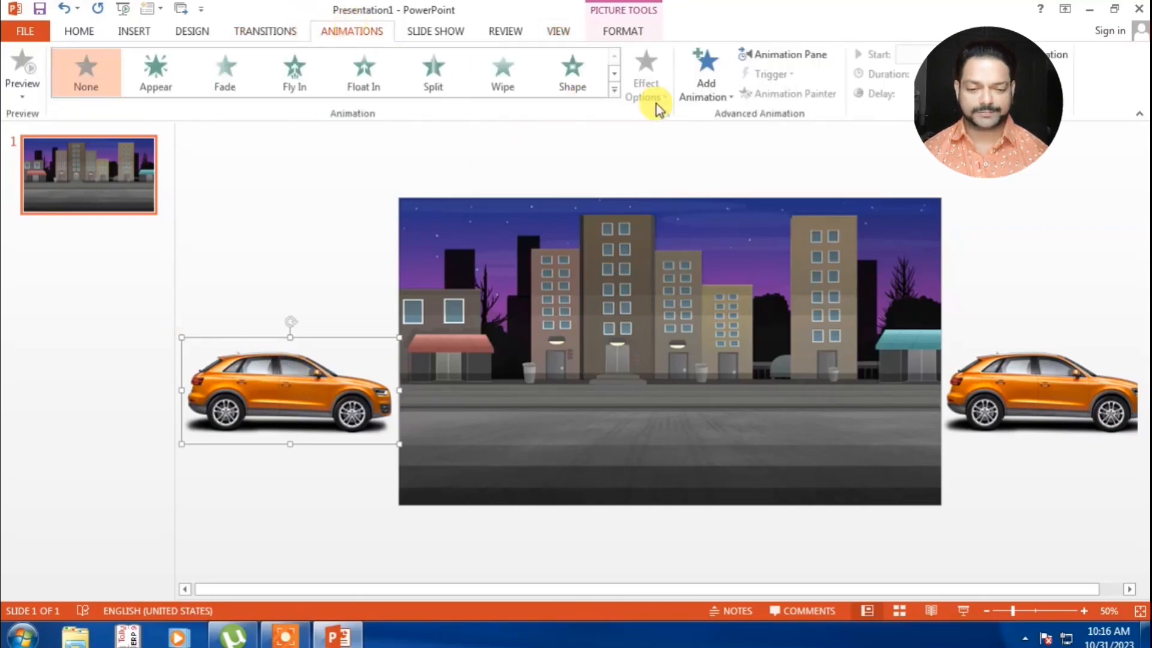
pyautogui.click(705, 69)
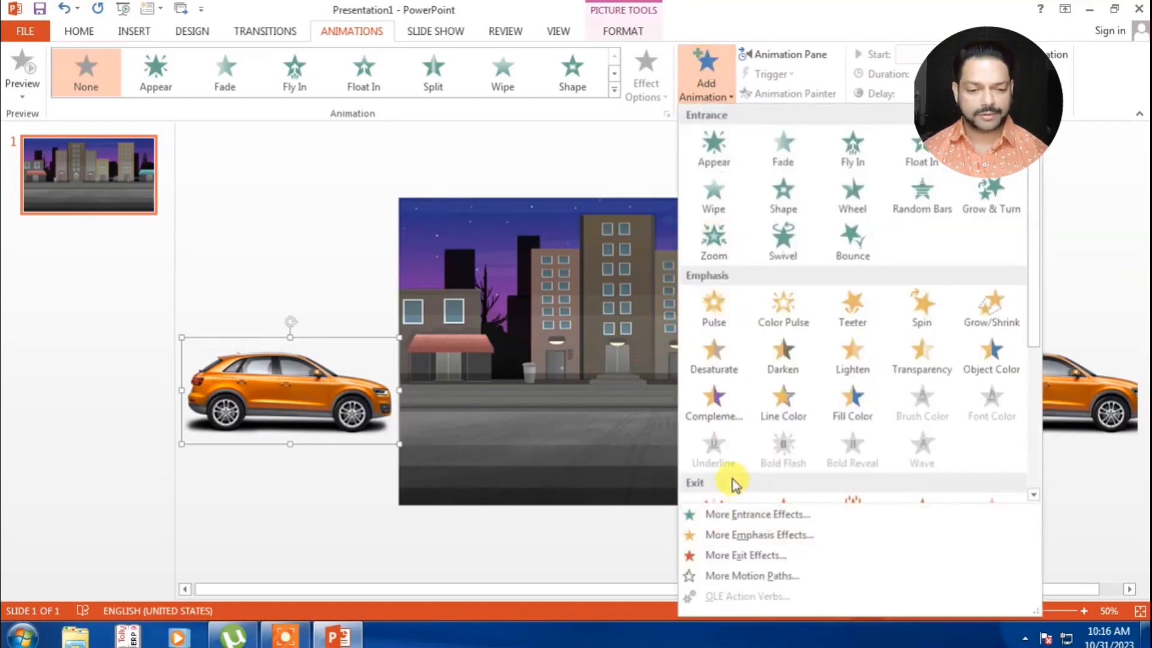
pyautogui.moveTo(1034, 318); pyautogui.dragTo(1021, 458)
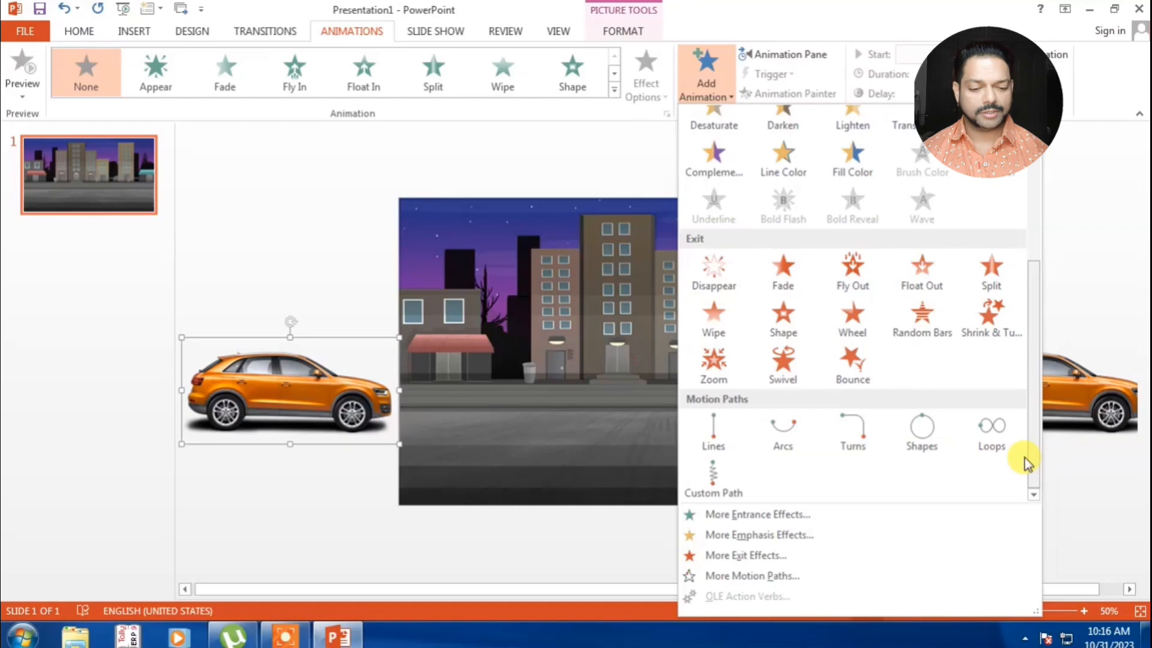
pyautogui.click(718, 434)
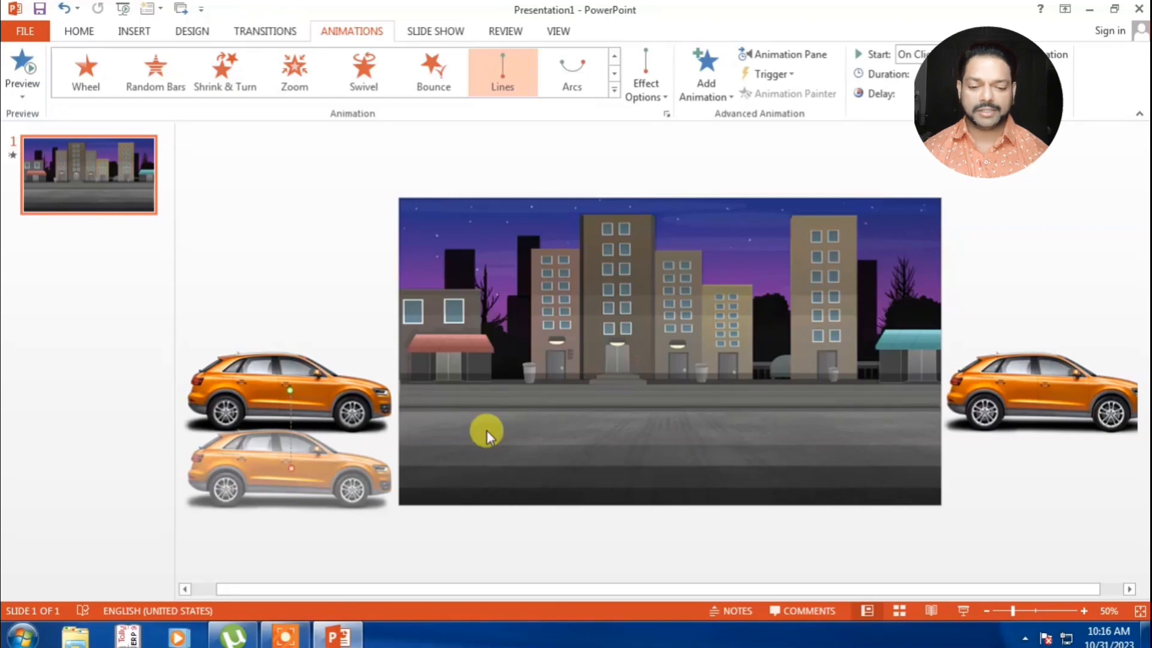
pyautogui.click(645, 86)
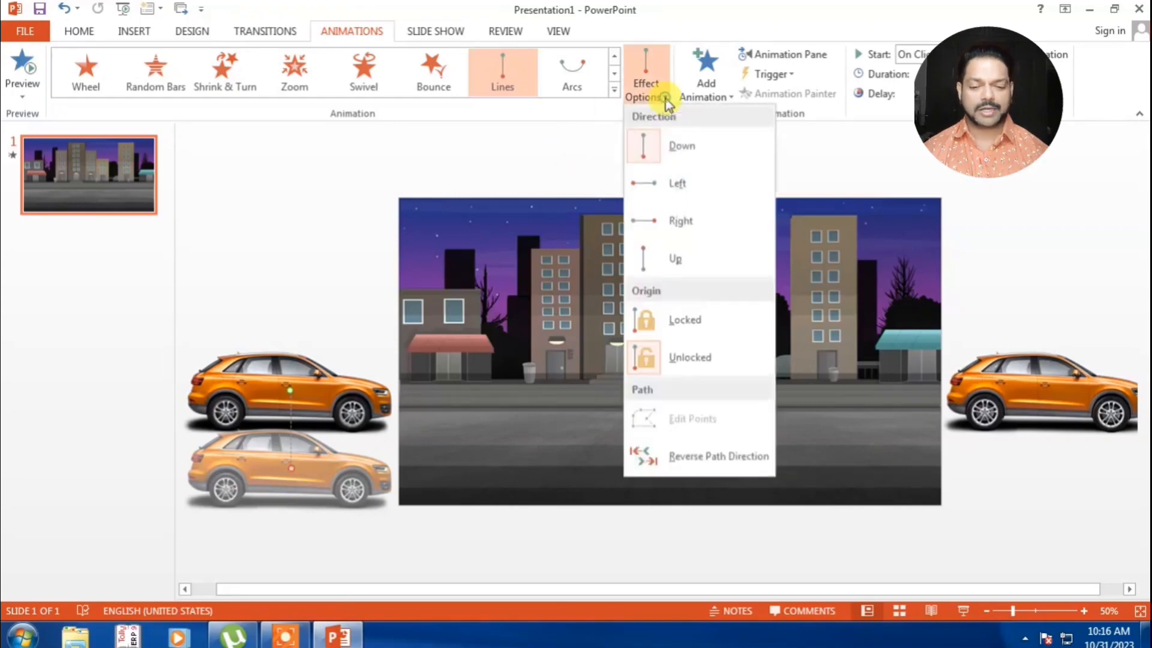
pyautogui.click(687, 227)
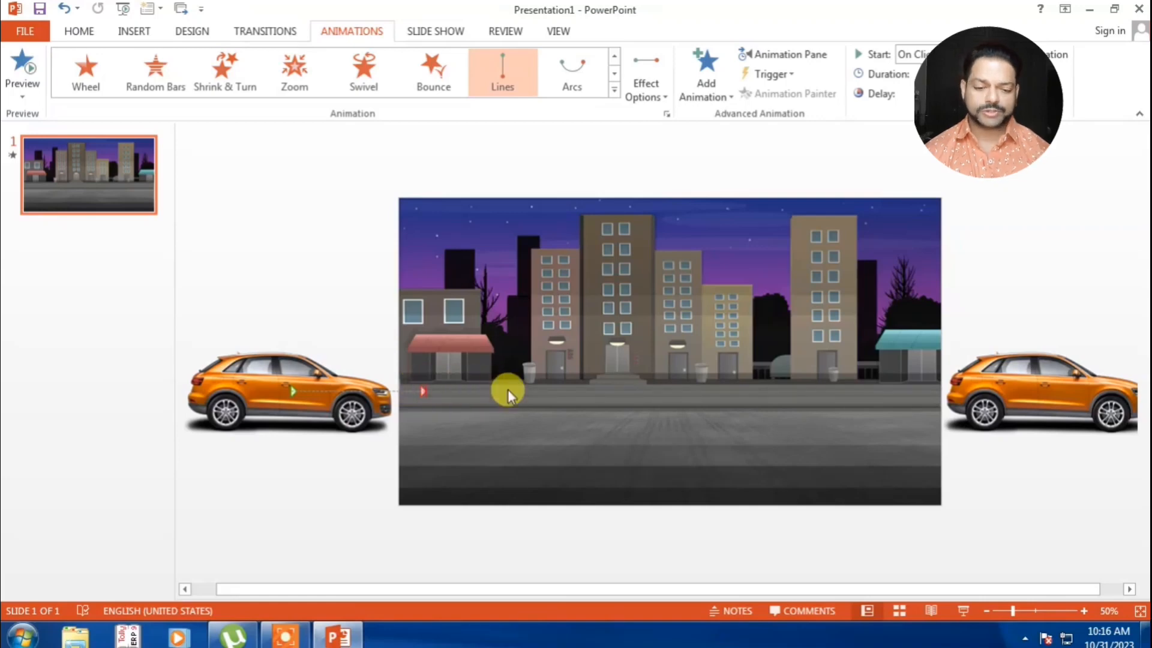
pyautogui.moveTo(420, 391); pyautogui.dragTo(914, 393)
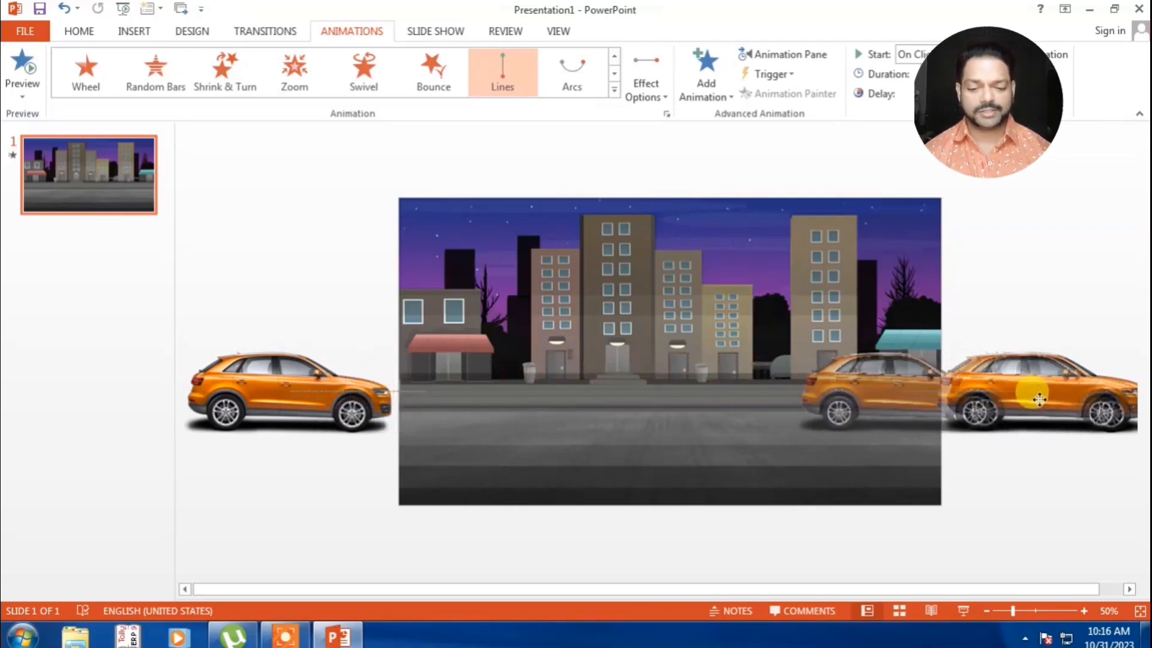
pyautogui.click(1039, 475)
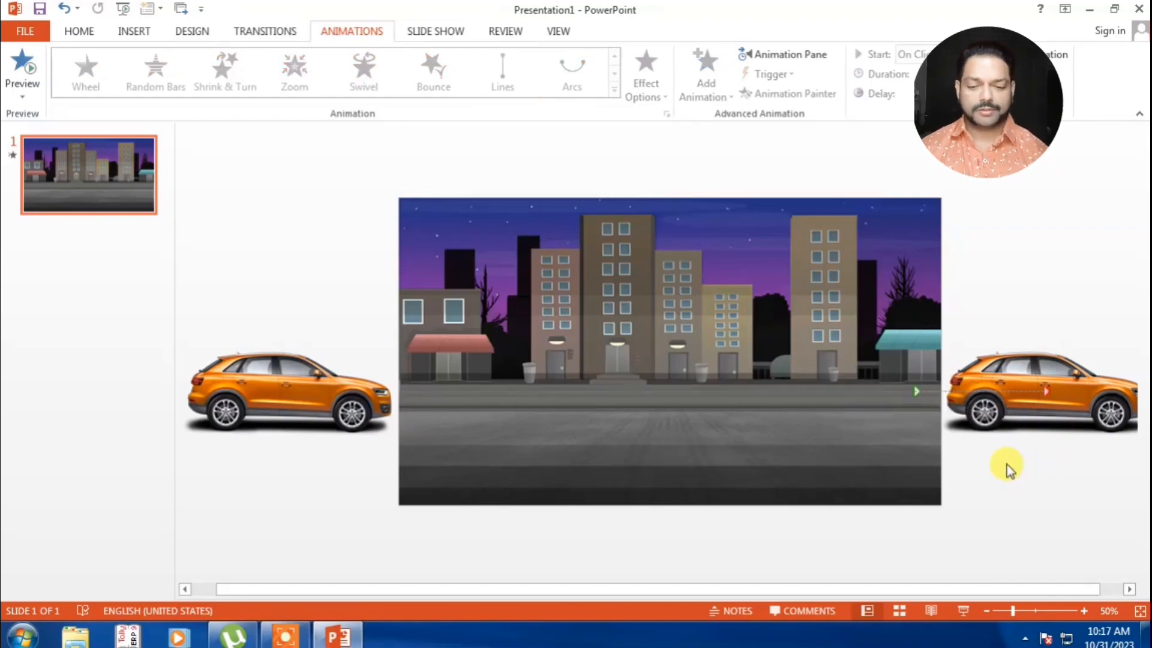
# Add a Lines motion path with Right direction to the left car's front wheel, and move it to end on the copy's front wheel
pyautogui.click(353, 412)
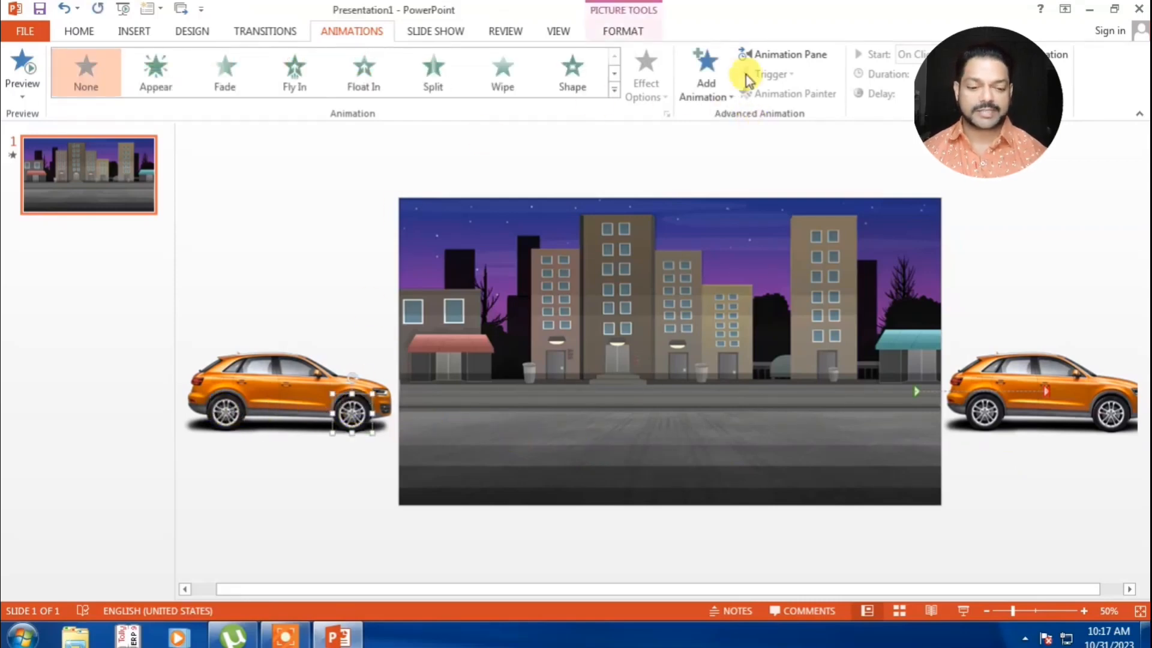
pyautogui.click(716, 96)
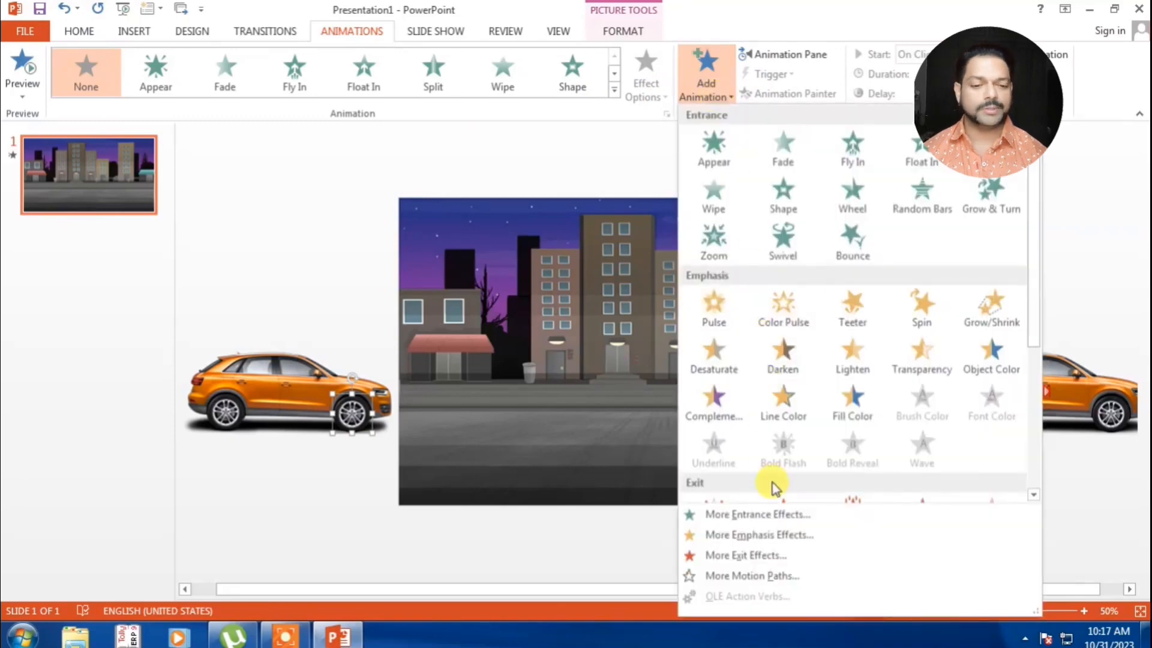
pyautogui.scroll(-3, 772, 482)
pyautogui.click(718, 439)
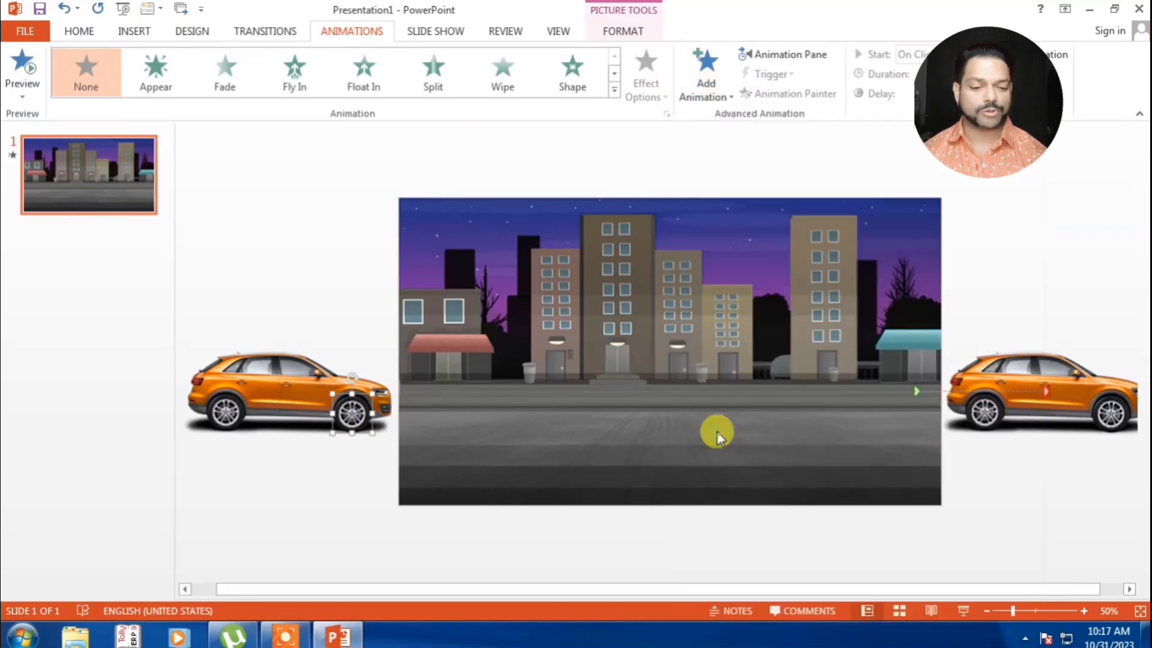
pyautogui.click(648, 91)
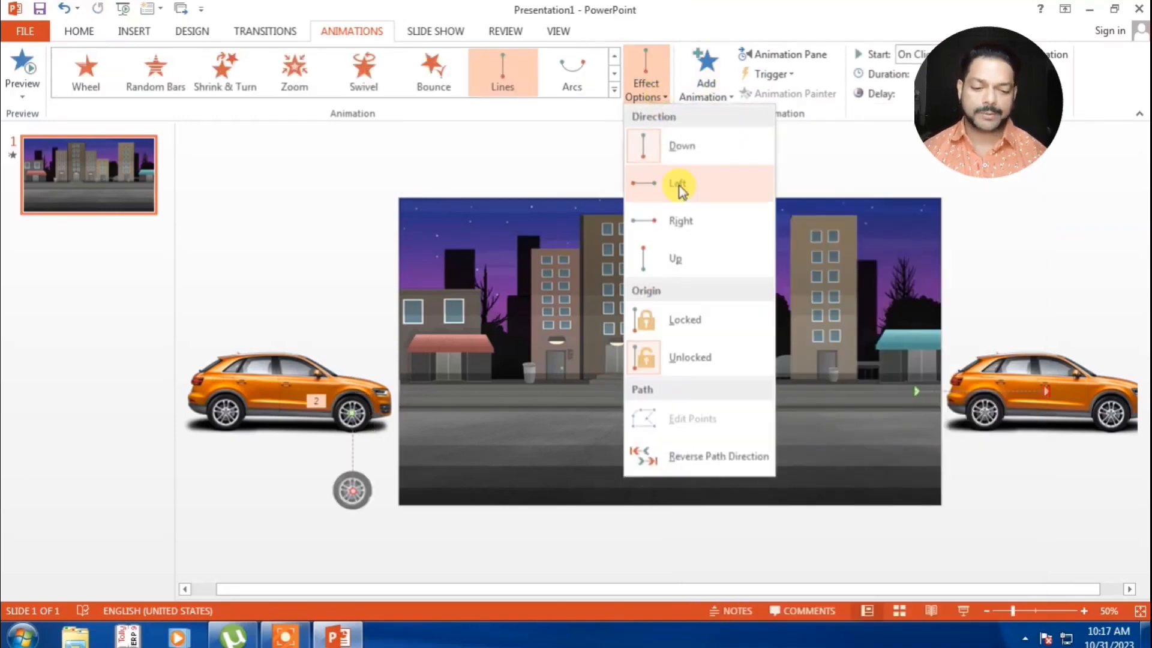
pyautogui.click(684, 222)
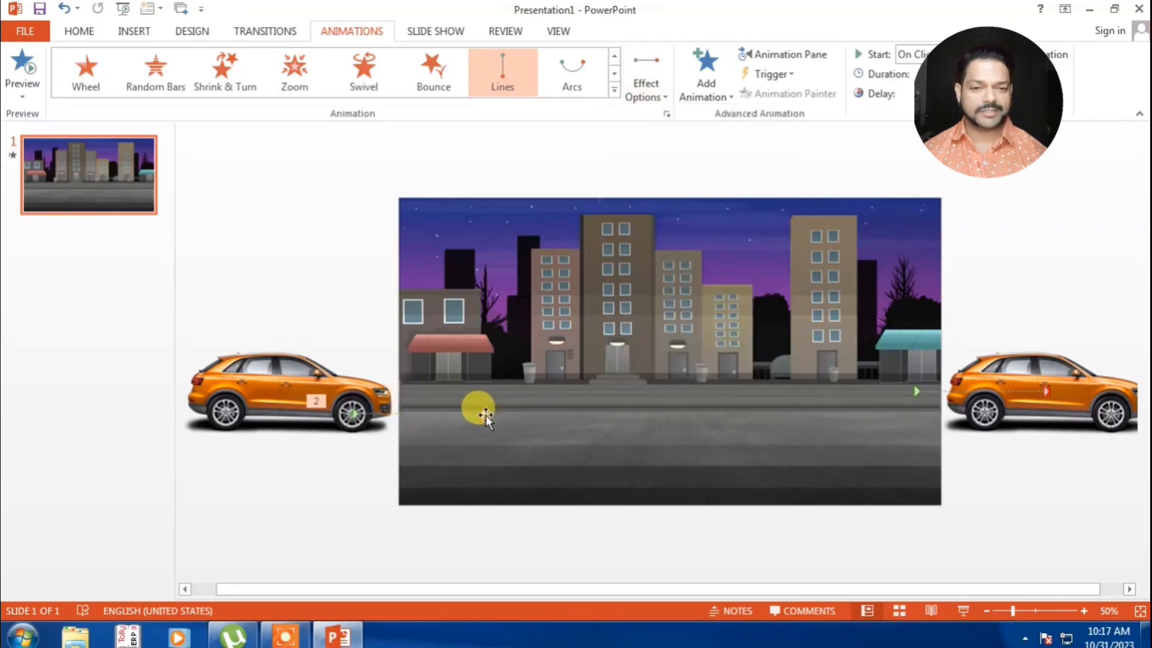
pyautogui.moveTo(484, 414)
pyautogui.mouseDown()
pyautogui.moveTo(642, 412)
pyautogui.moveTo(820, 436)
pyautogui.moveTo(1110, 449)
pyautogui.mouseUp()
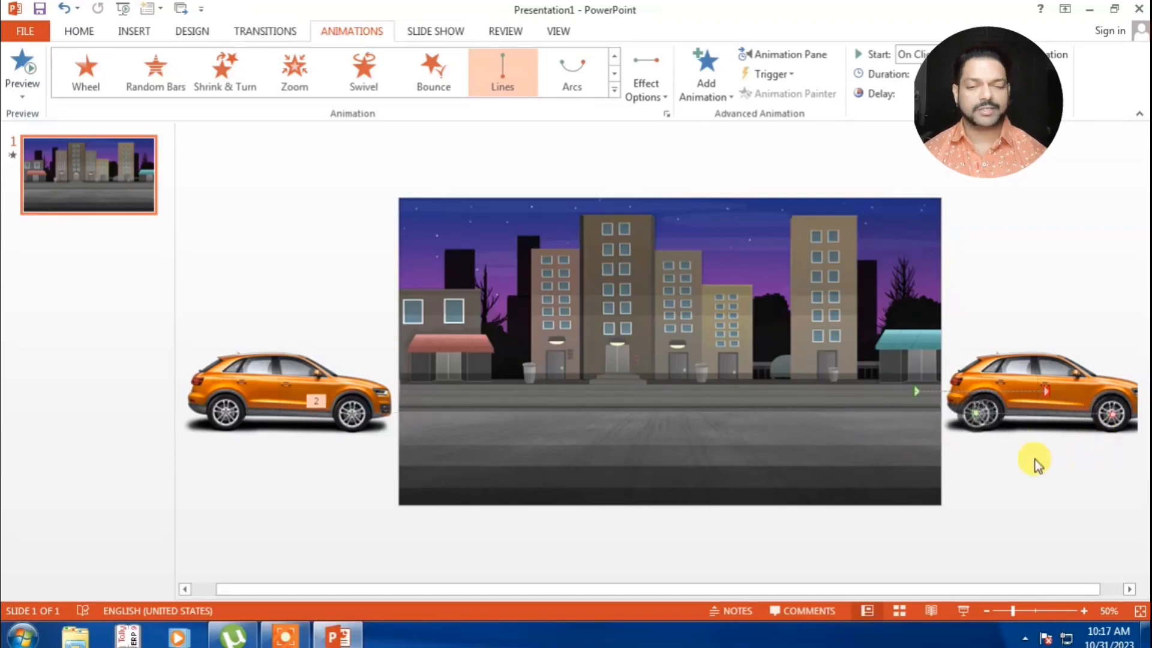
# Add a Lines motion path with Right direction to the left car's rear wheel, and move it to end on the copy's rear wheel
pyautogui.click(221, 407)
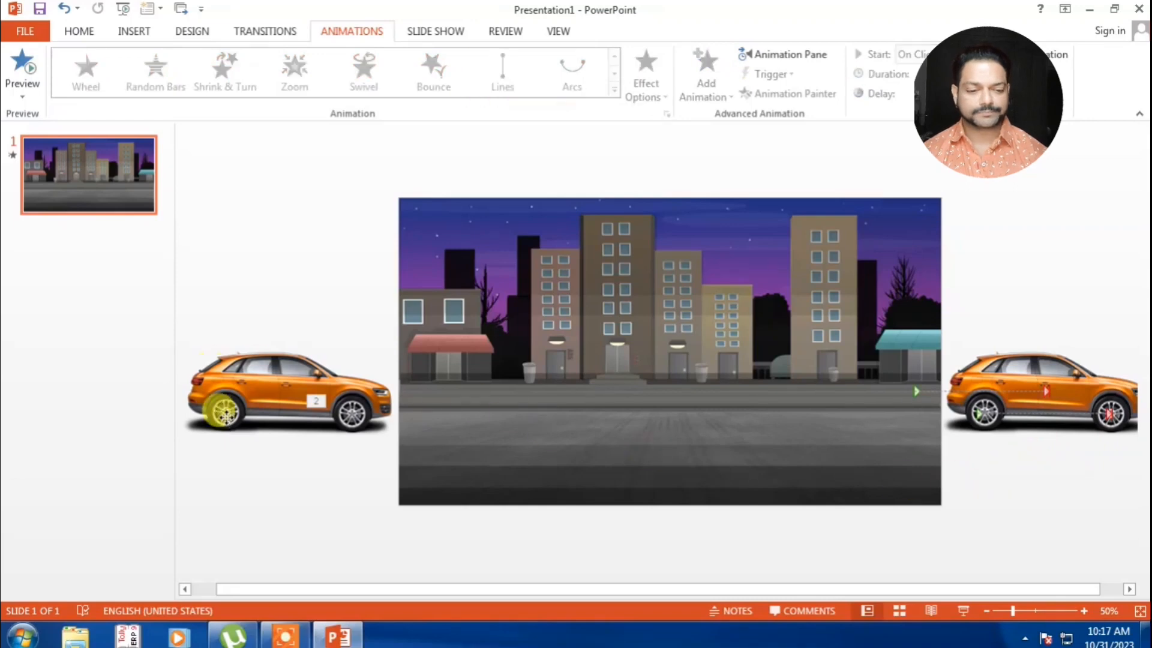
pyautogui.click(703, 96)
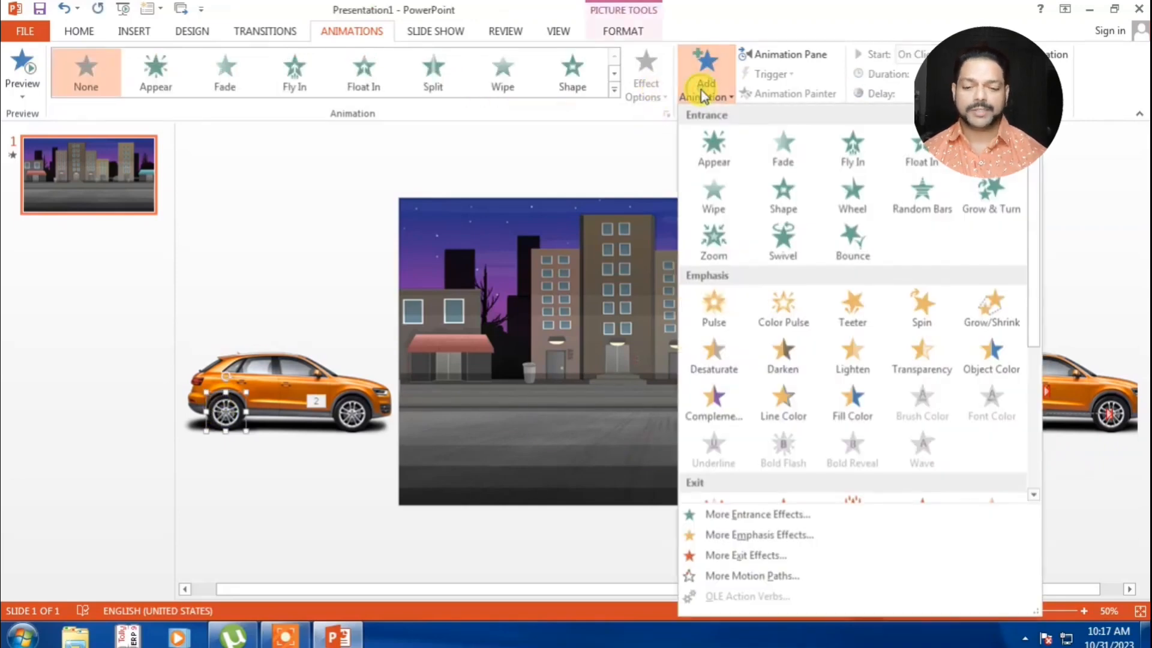
pyautogui.scroll(-3, 809, 488)
pyautogui.click(708, 428)
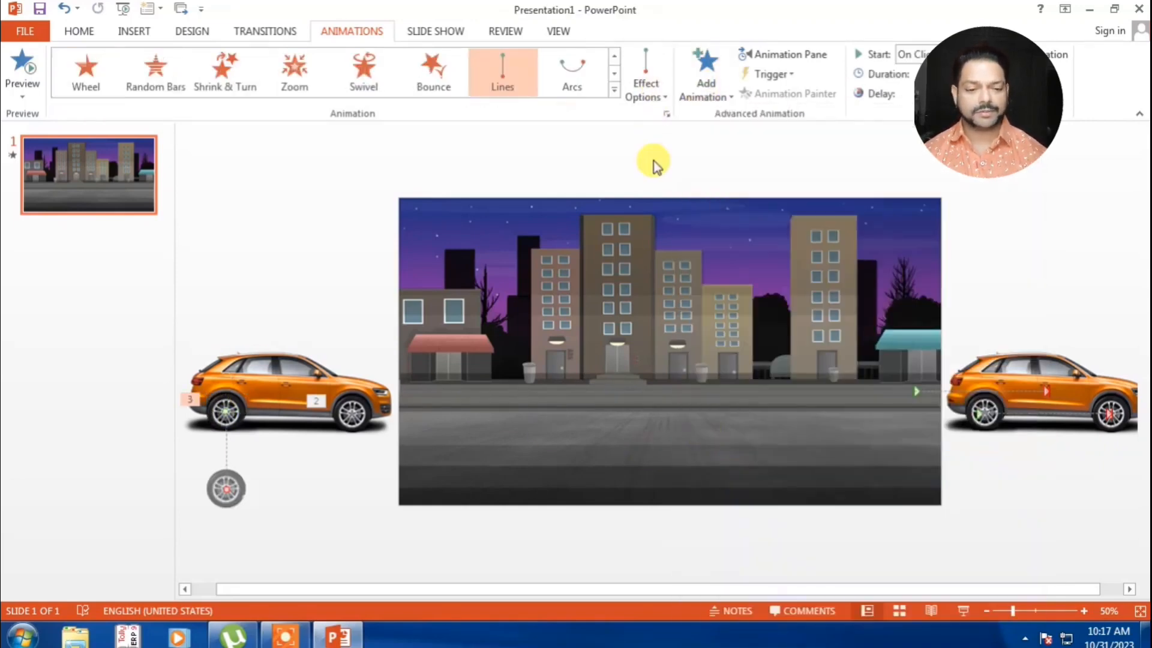
pyautogui.click(646, 84)
pyautogui.click(683, 223)
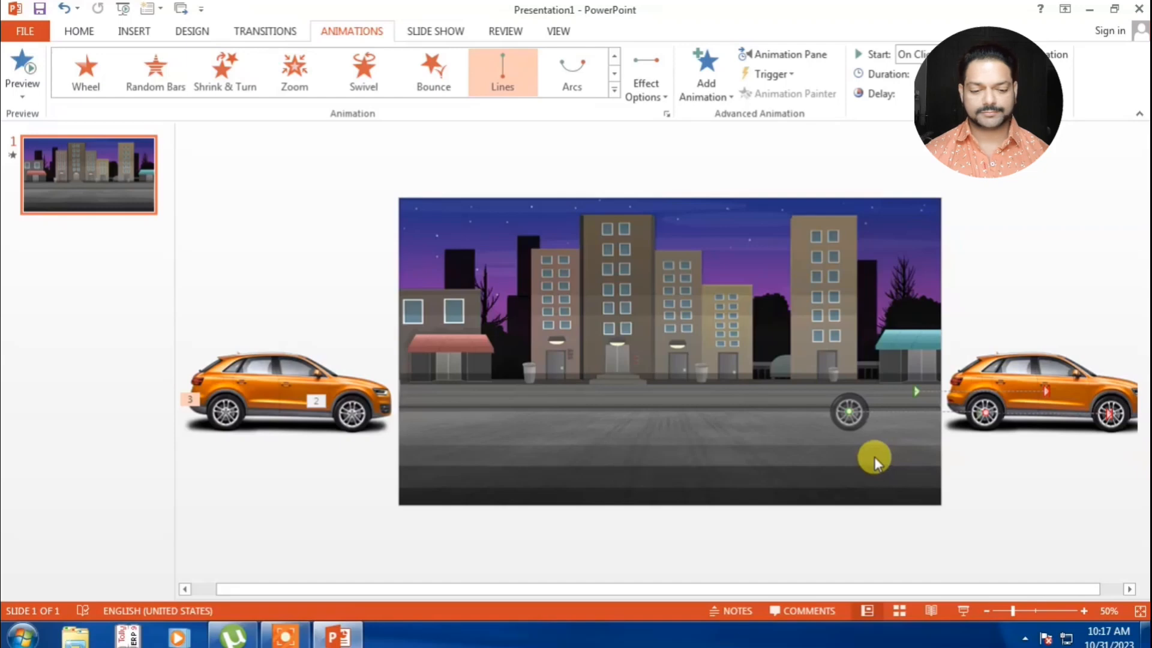
pyautogui.click(1028, 454)
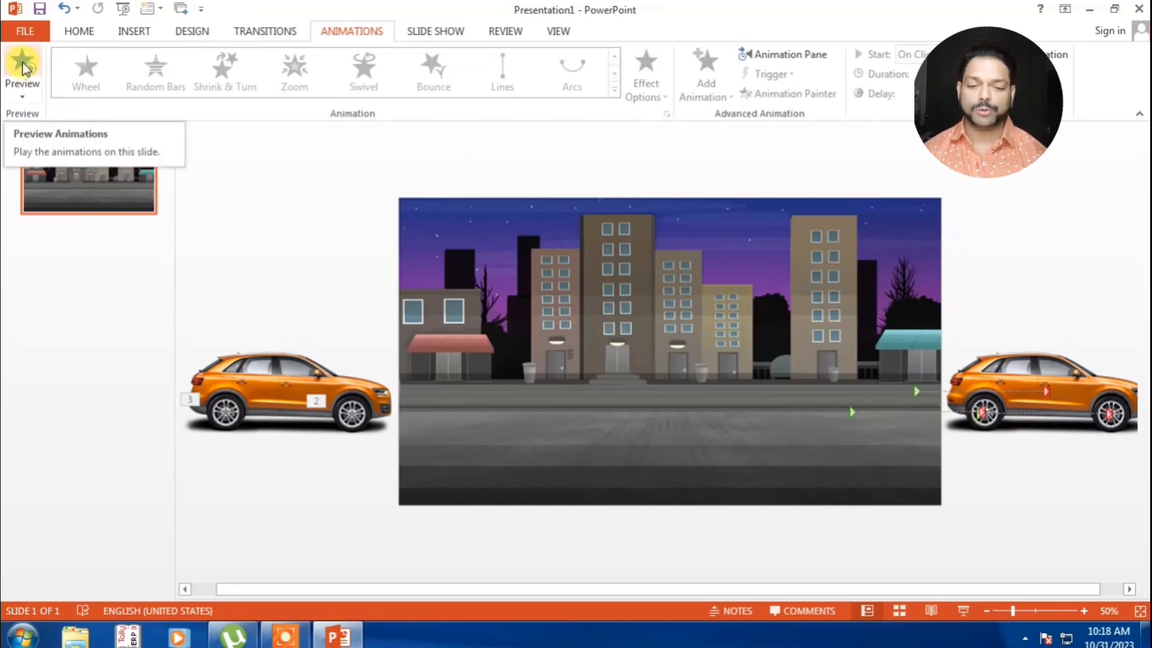
# Preview the slide's animations at a larger view, then return to 50% zoom
pyautogui.click(1084, 610)
pyautogui.click(1084, 610)
pyautogui.click(1084, 610)
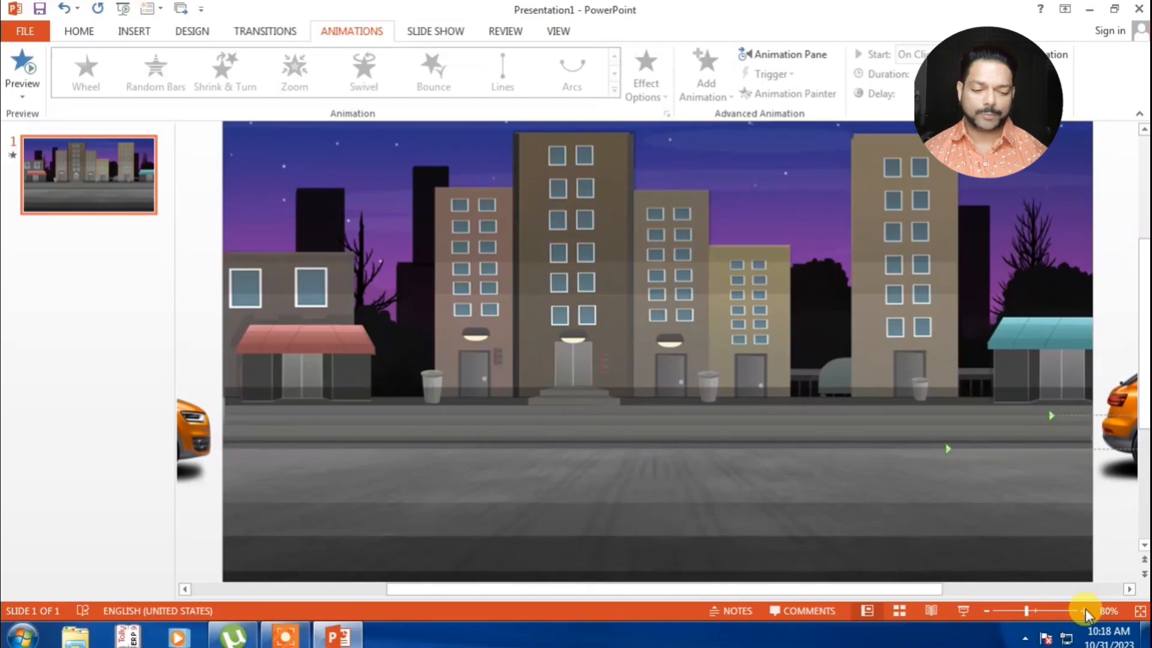
pyautogui.click(1084, 610)
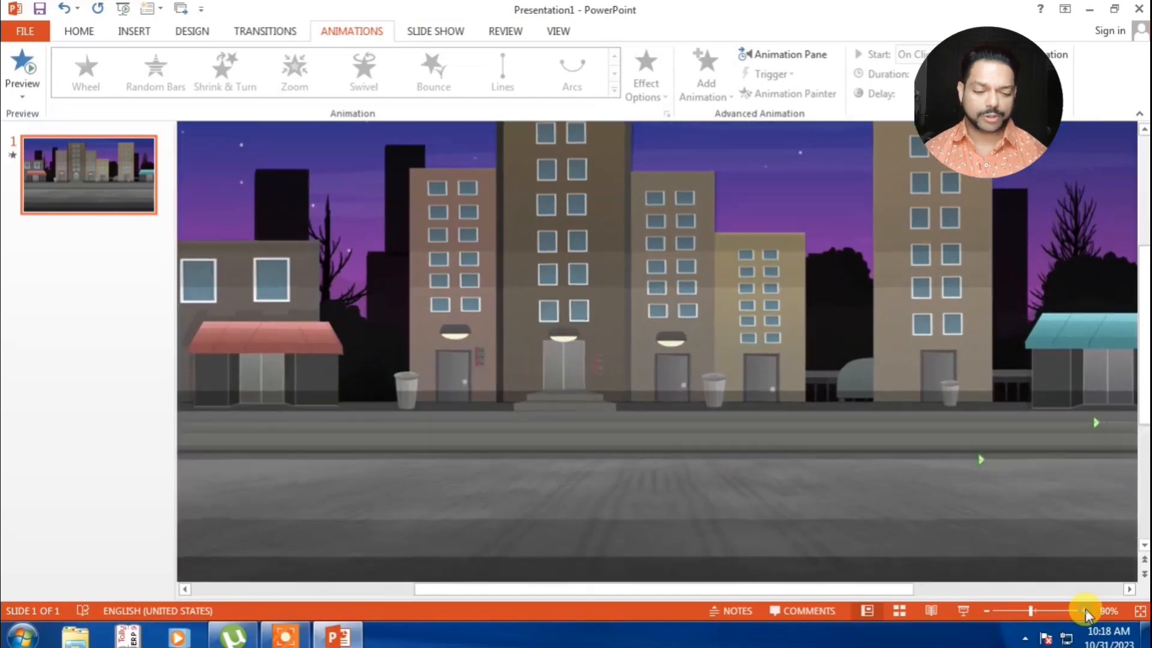
pyautogui.click(26, 62)
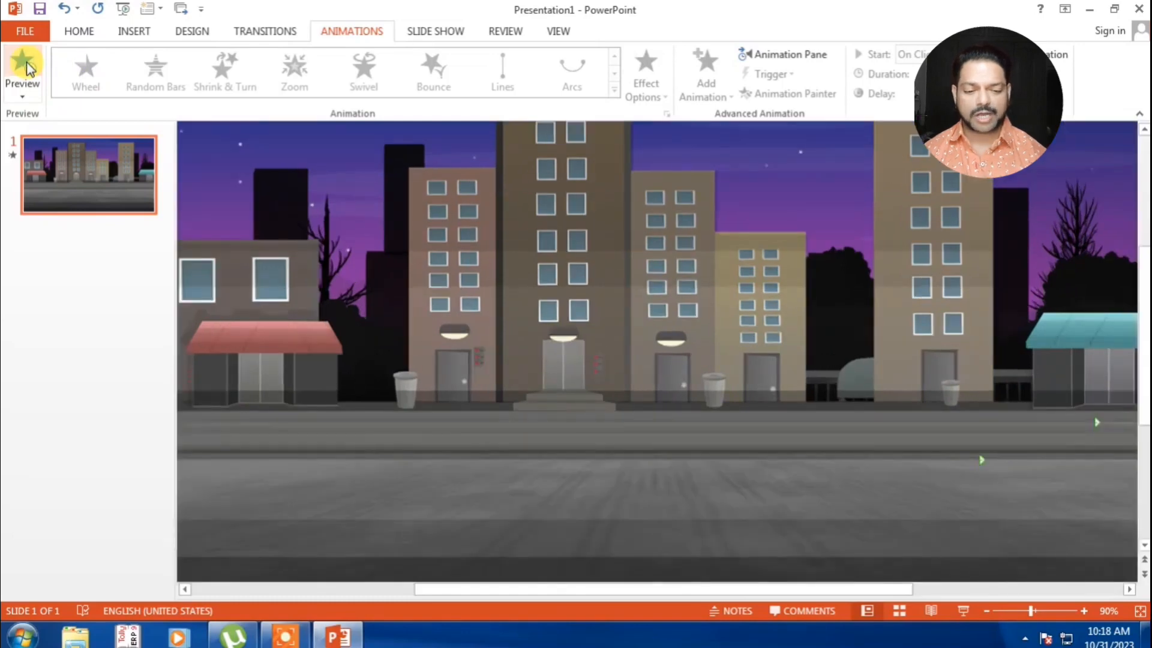
pyautogui.click(27, 62)
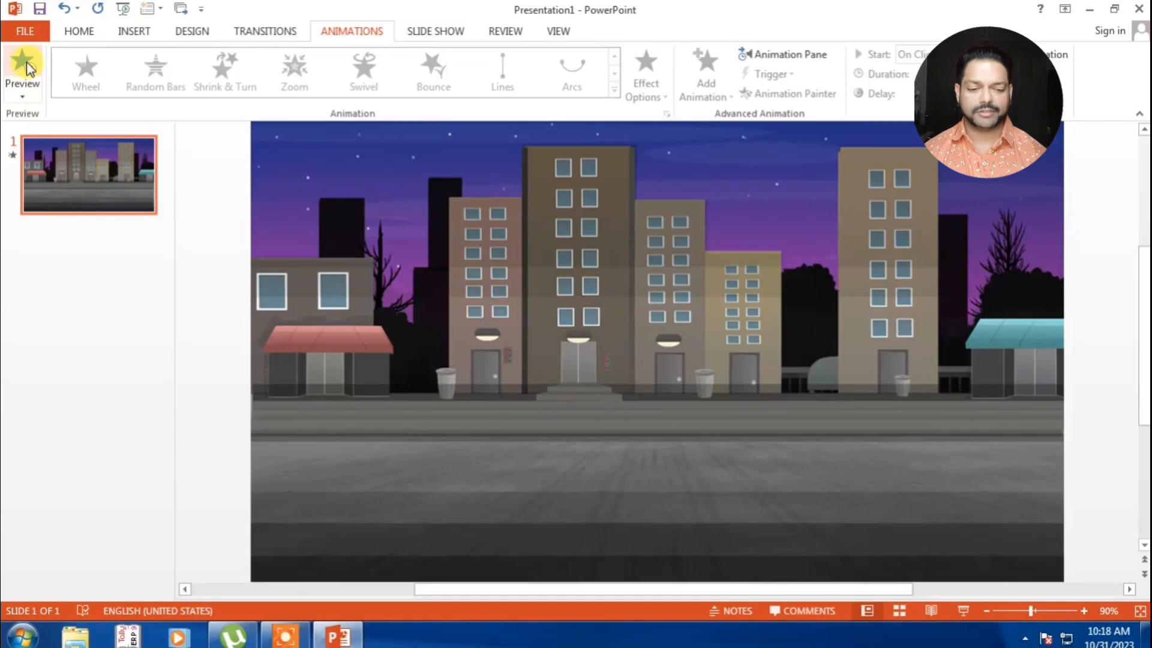
pyautogui.click(26, 63)
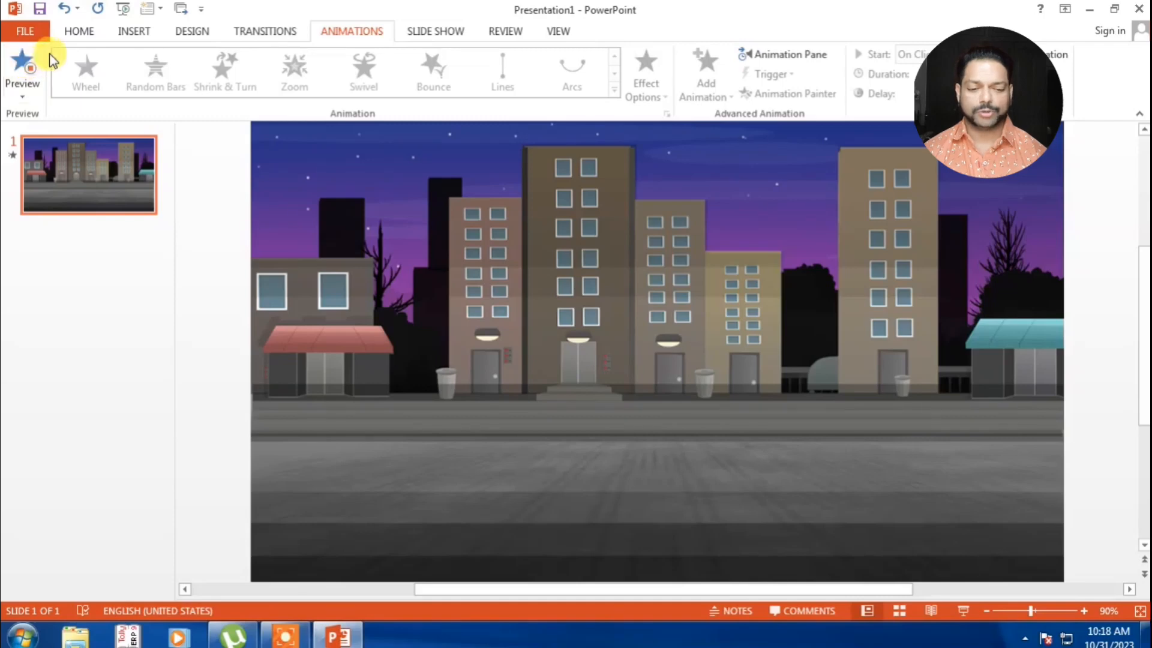
pyautogui.click(985, 611)
pyautogui.click(985, 612)
pyautogui.click(985, 612)
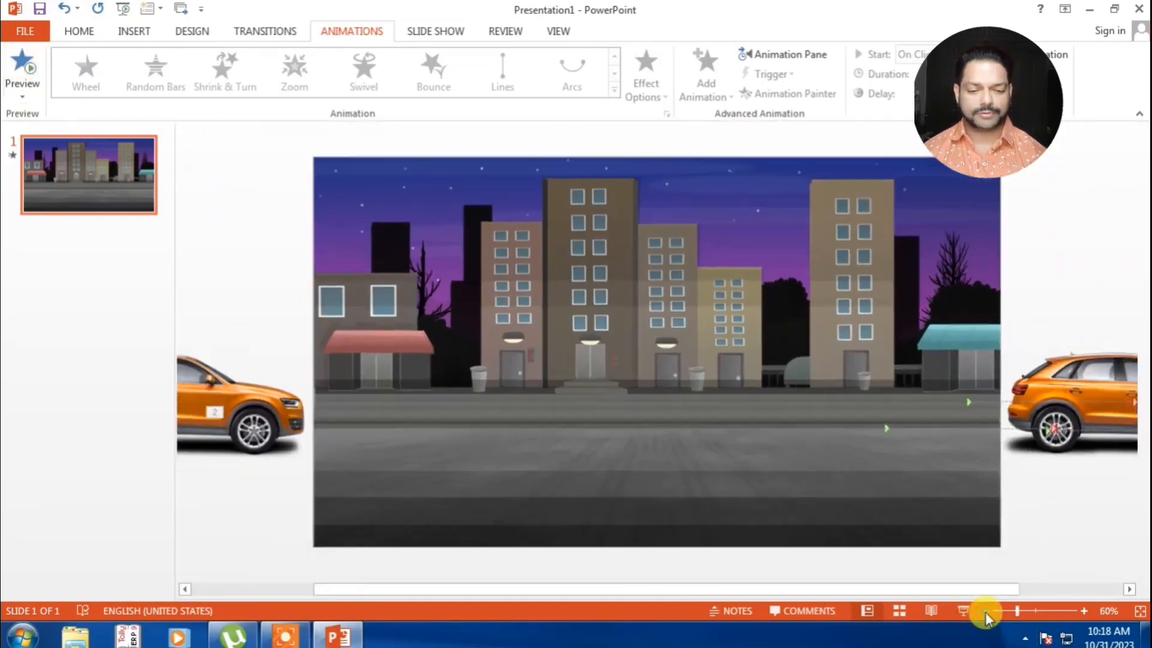
pyautogui.click(985, 612)
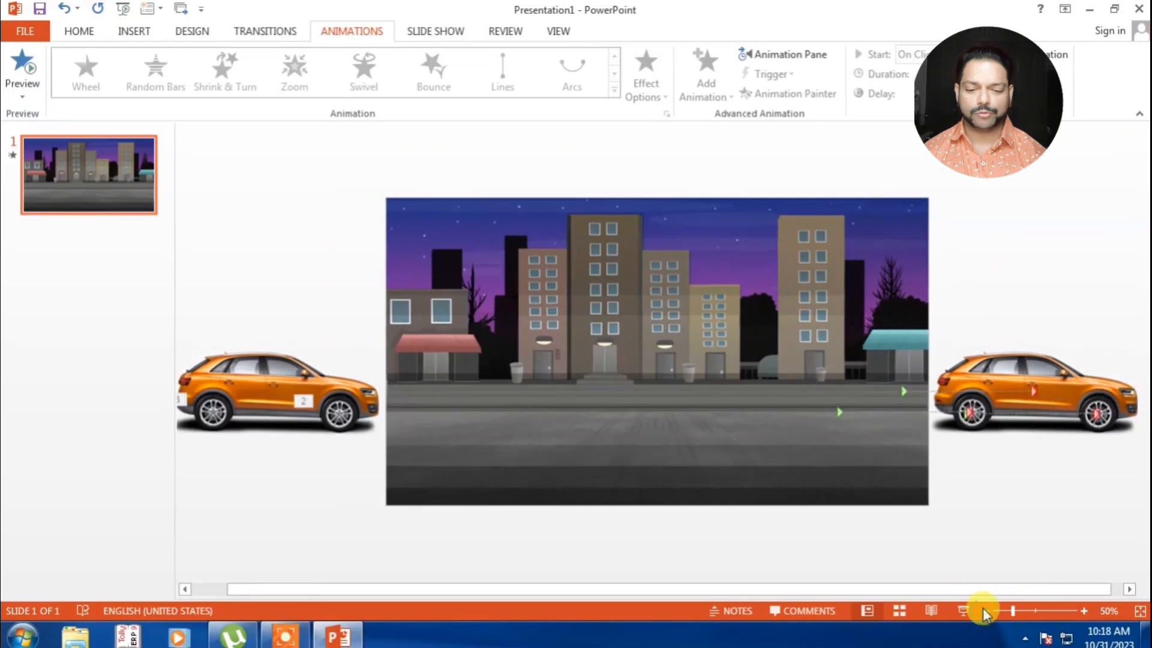
# Delete the rear wheel's motion path
pyautogui.click(840, 408)
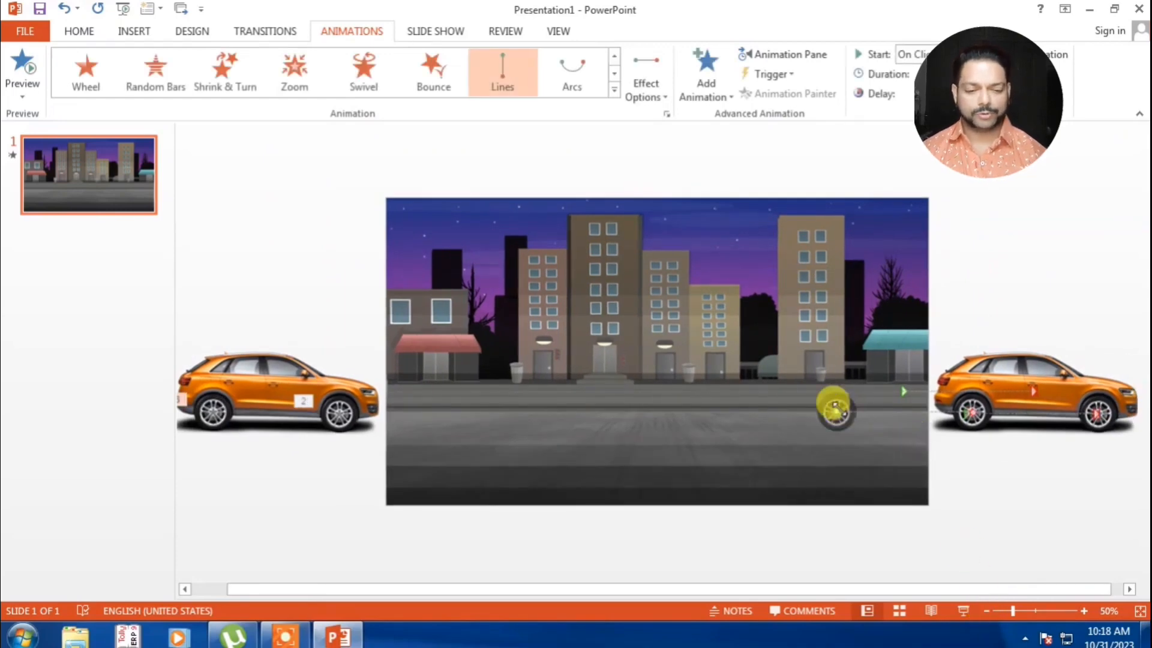
pyautogui.click(840, 399)
pyautogui.click(842, 410)
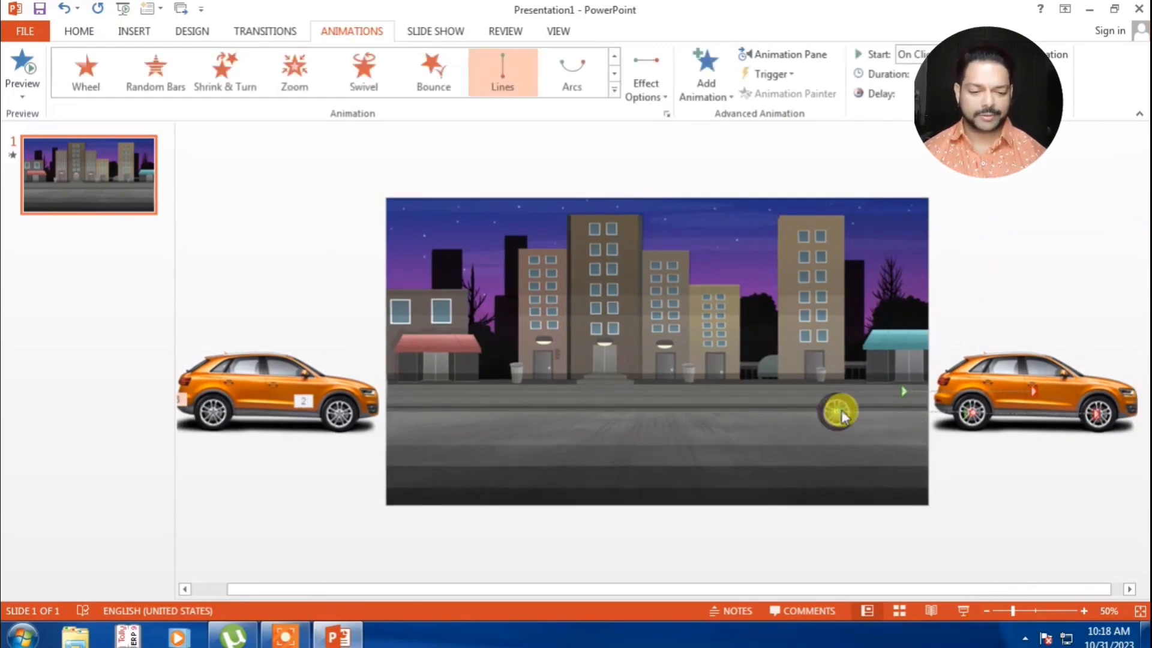
pyautogui.click(835, 421)
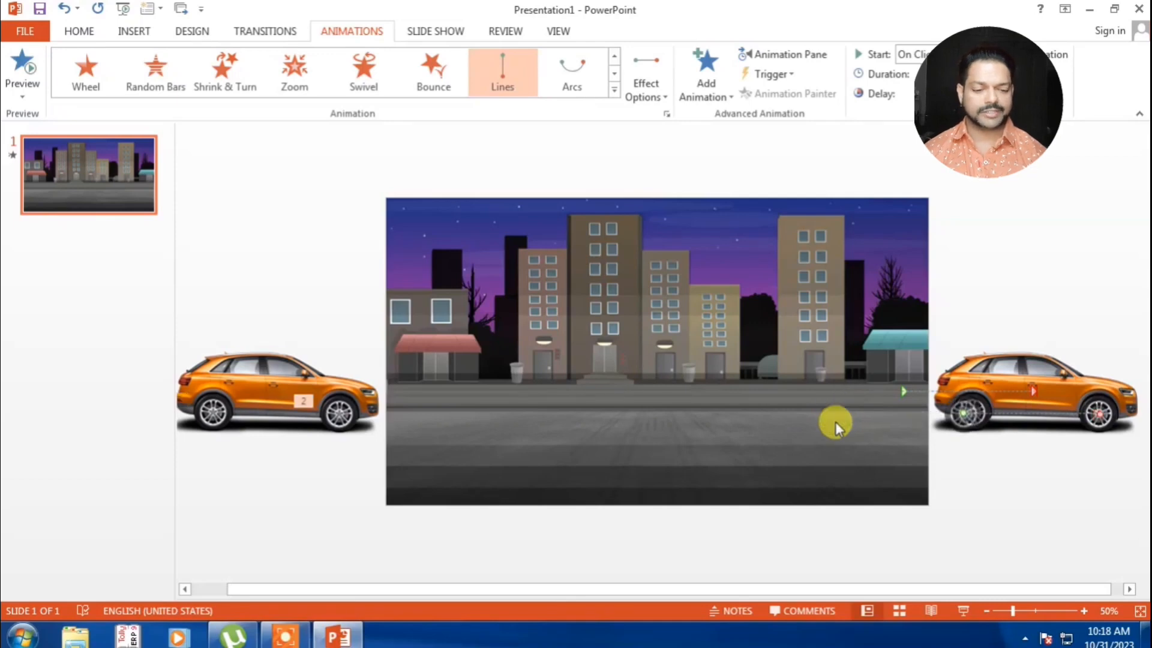
# Examine the motion paths of the car and front wheel around the car copy beyond the slide's right edge
pyautogui.click(958, 426)
pyautogui.click(940, 427)
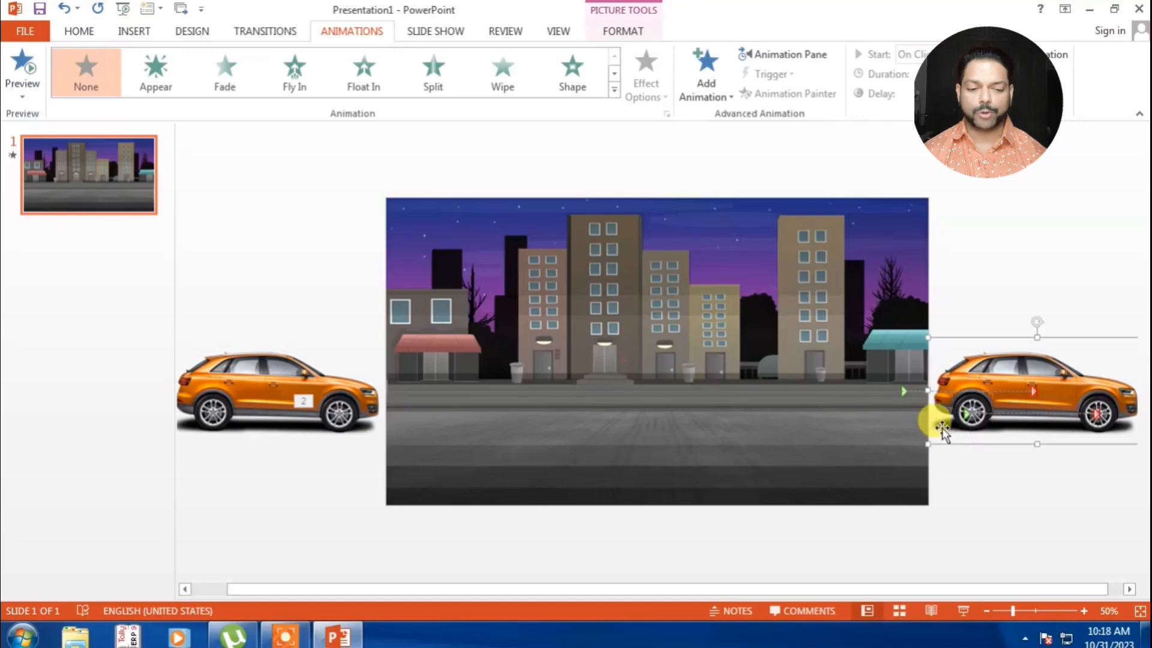
pyautogui.click(939, 462)
pyautogui.click(907, 393)
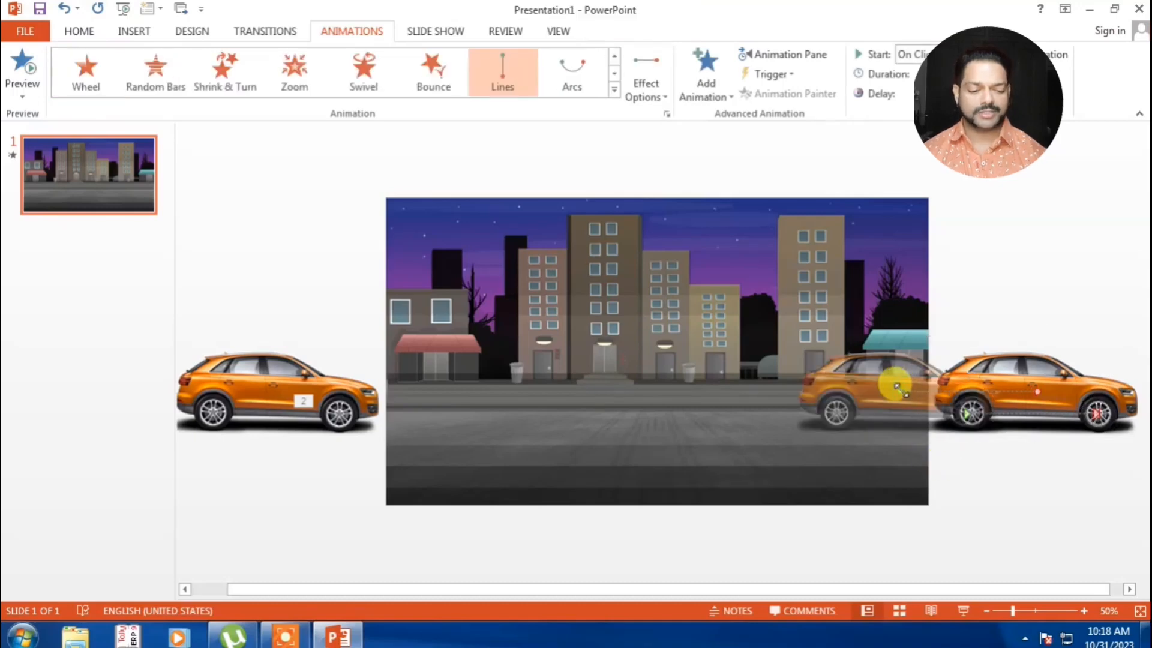
pyautogui.click(964, 454)
pyautogui.click(1084, 415)
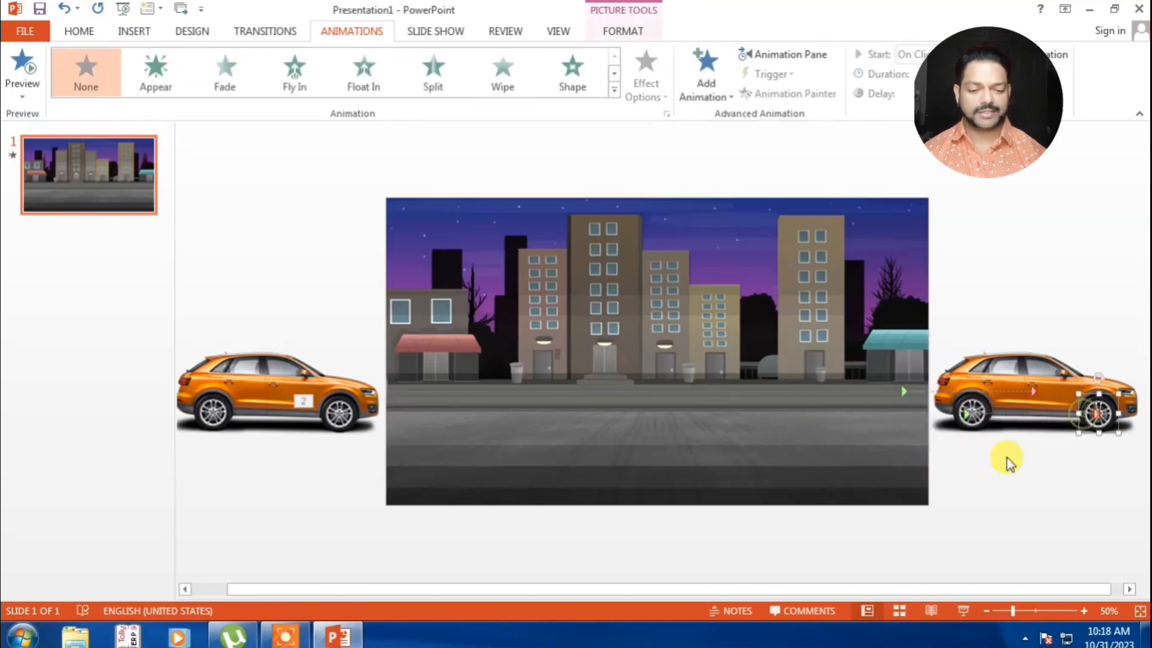
pyautogui.click(1006, 457)
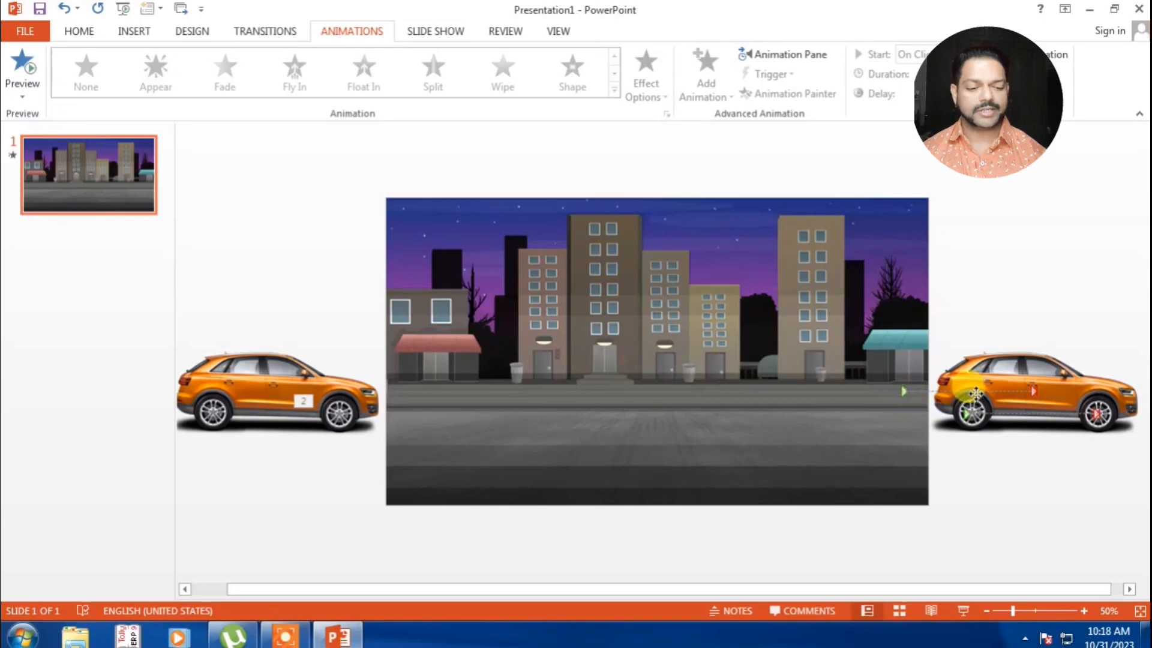
pyautogui.click(962, 402)
pyautogui.click(902, 381)
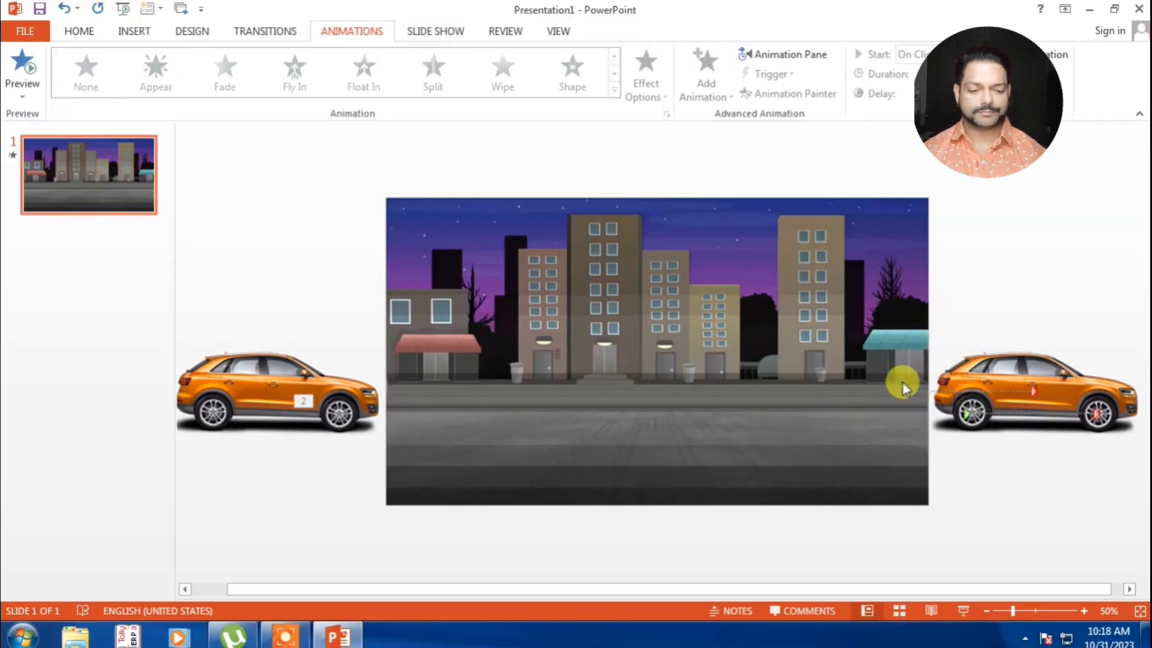
# Move the start of the car's motion path onto the left car, and adjust the wheel path's start on the copy's rear wheel
pyautogui.click(1038, 395)
pyautogui.click(841, 375)
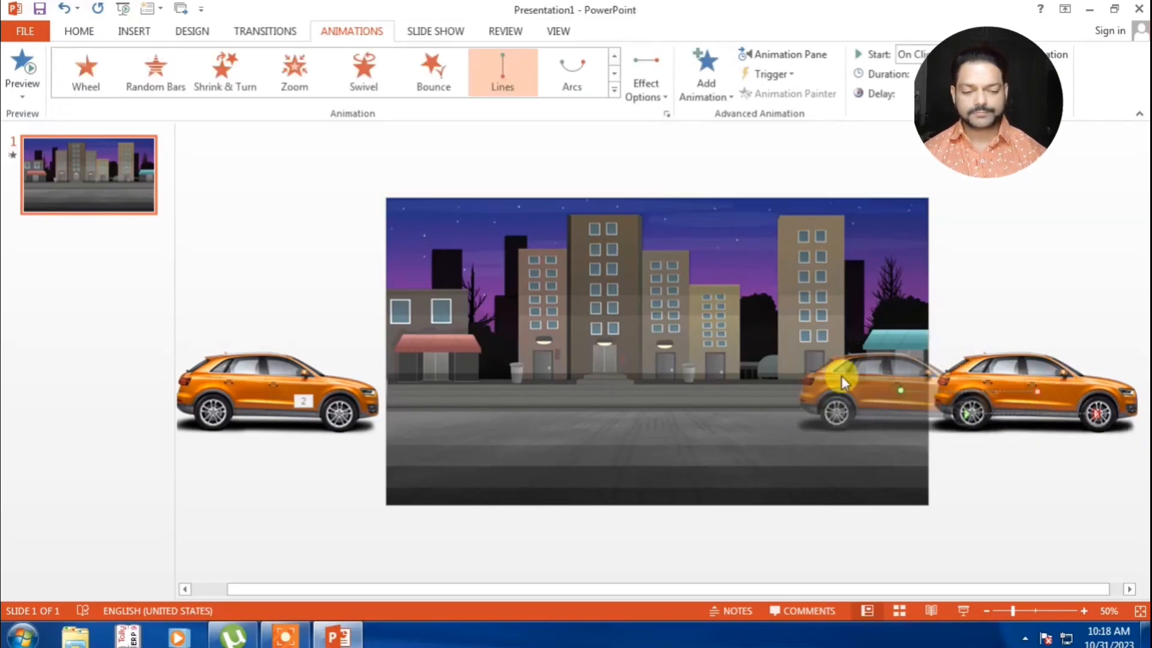
pyautogui.click(921, 393)
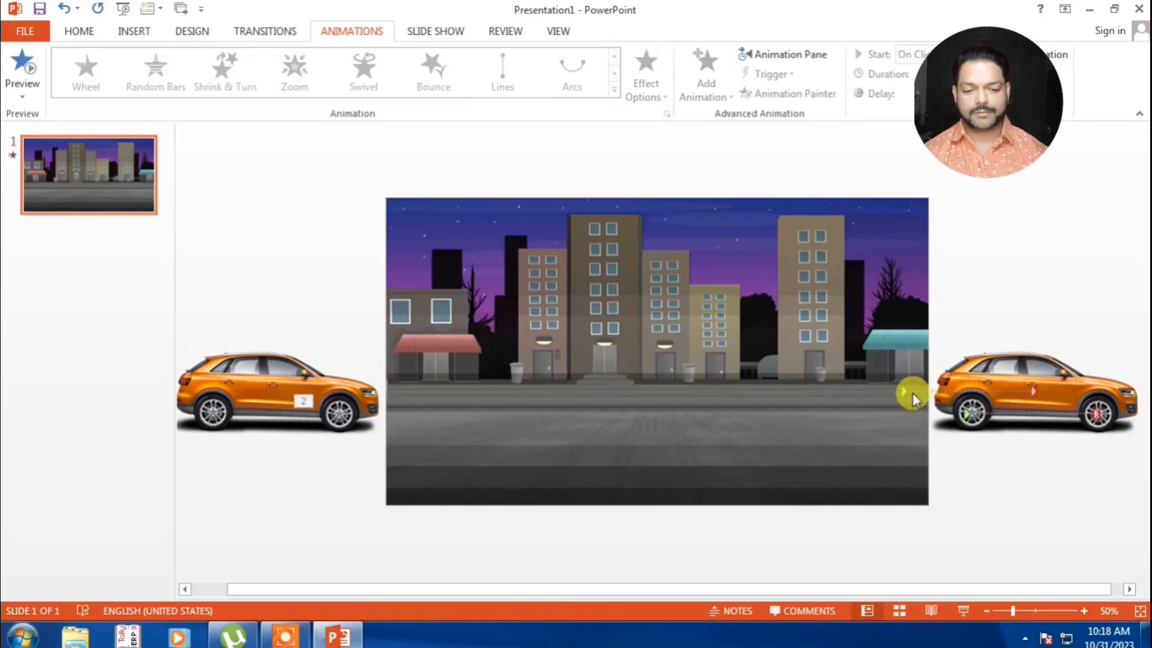
pyautogui.click(902, 391)
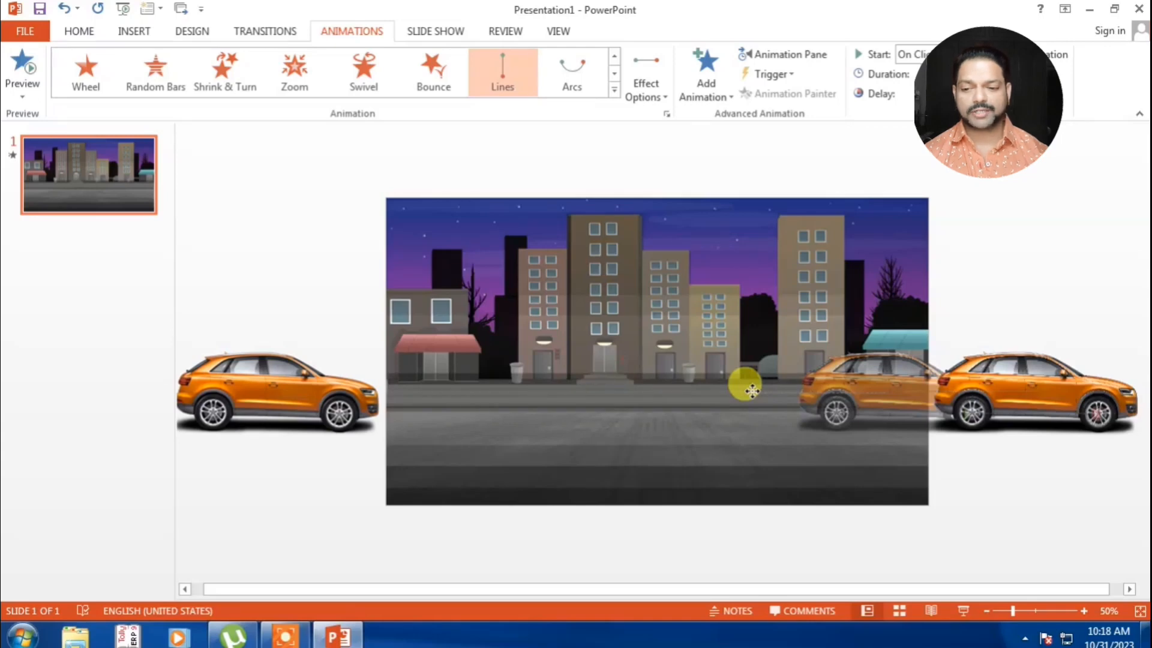
pyautogui.click(600, 394)
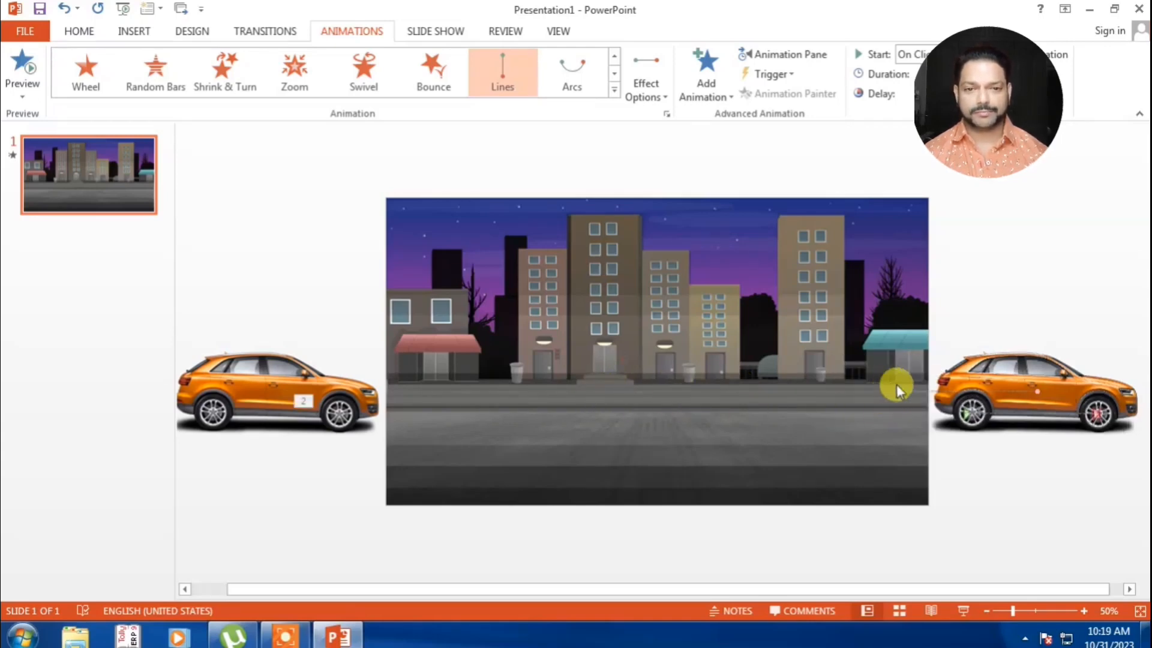
pyautogui.moveTo(895, 381); pyautogui.dragTo(275, 373)
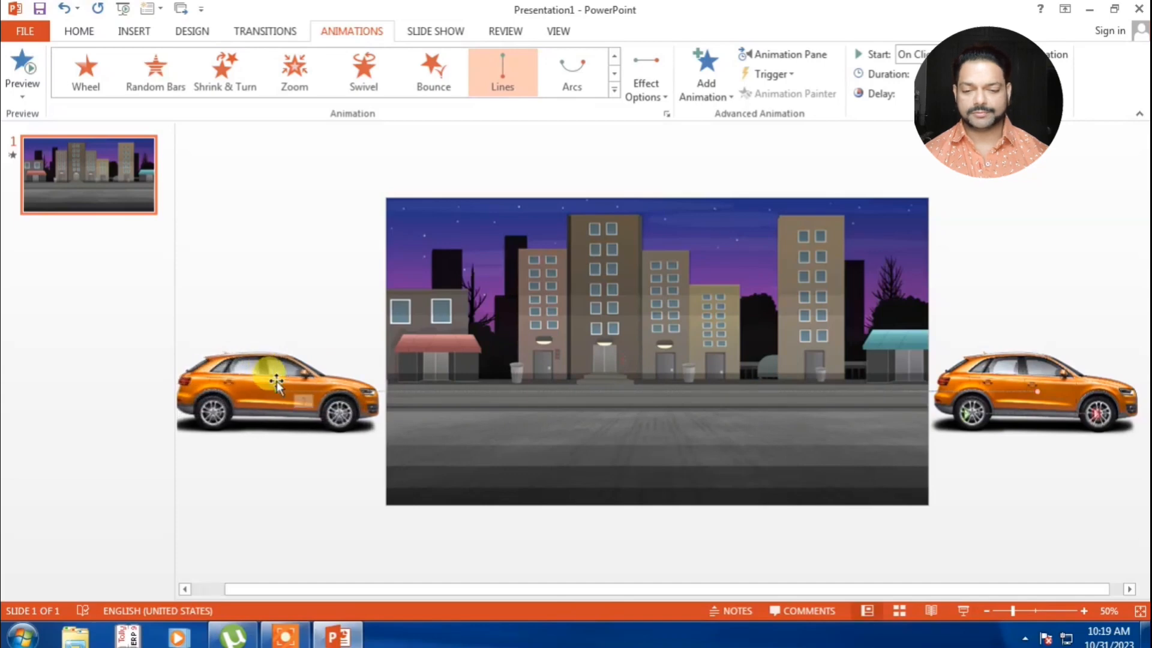
pyautogui.click(541, 513)
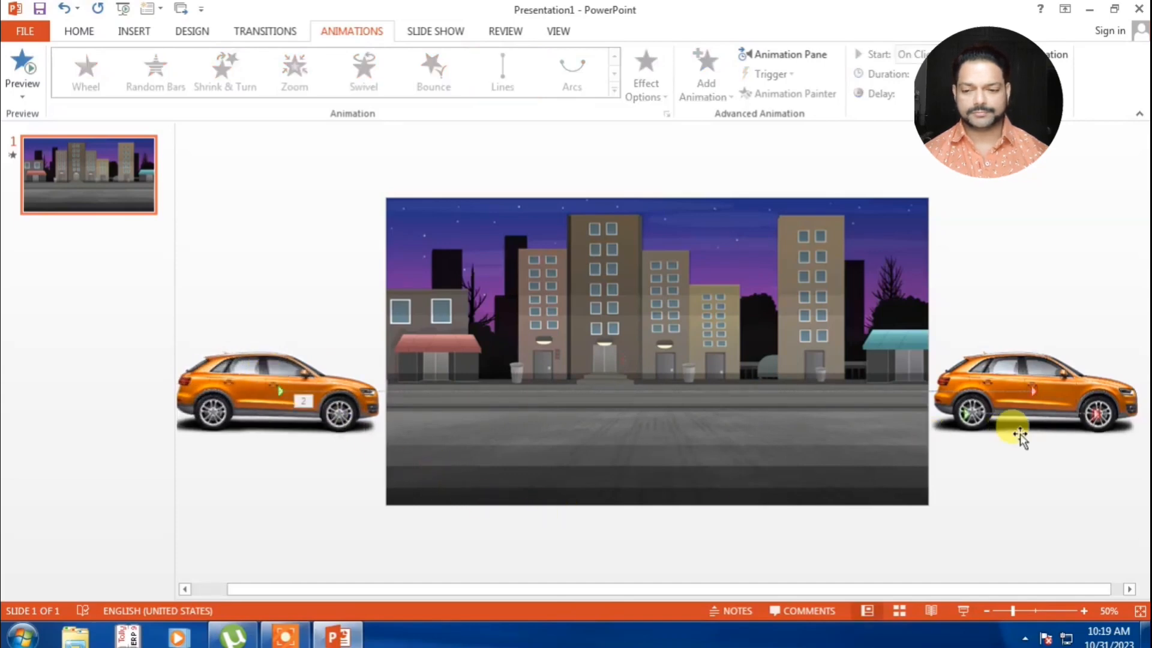
pyautogui.click(969, 414)
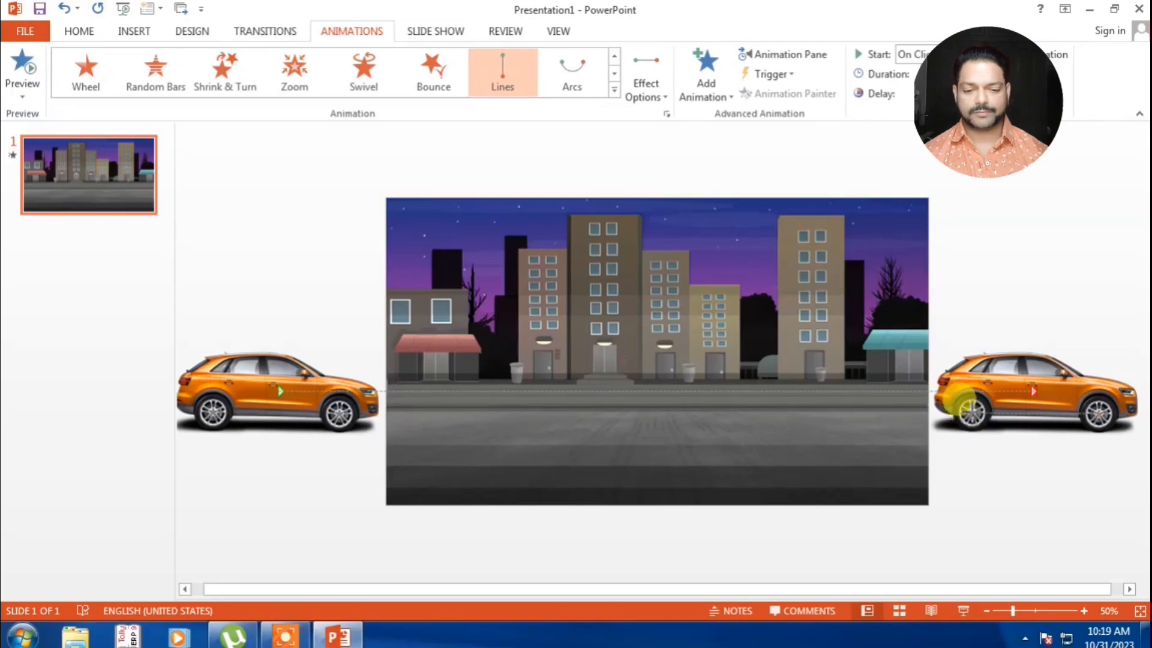
pyautogui.click(1005, 483)
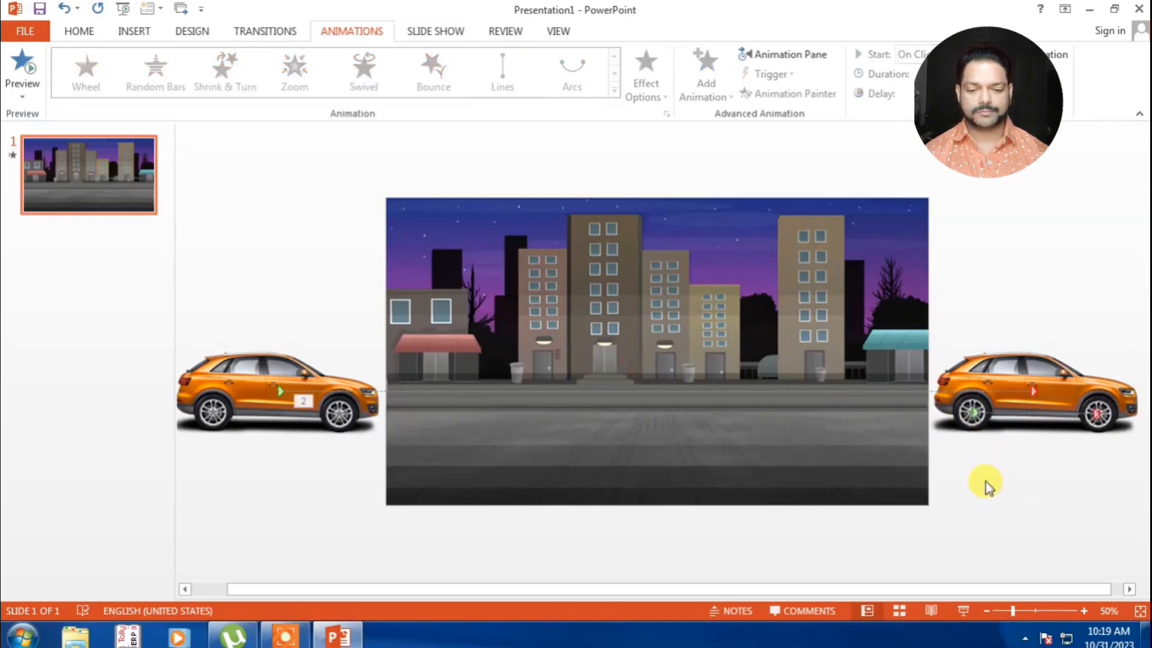
# Preview the slide's animations at 100% zoom, then return to 40% zoom
pyautogui.scroll(5, 870, 507)
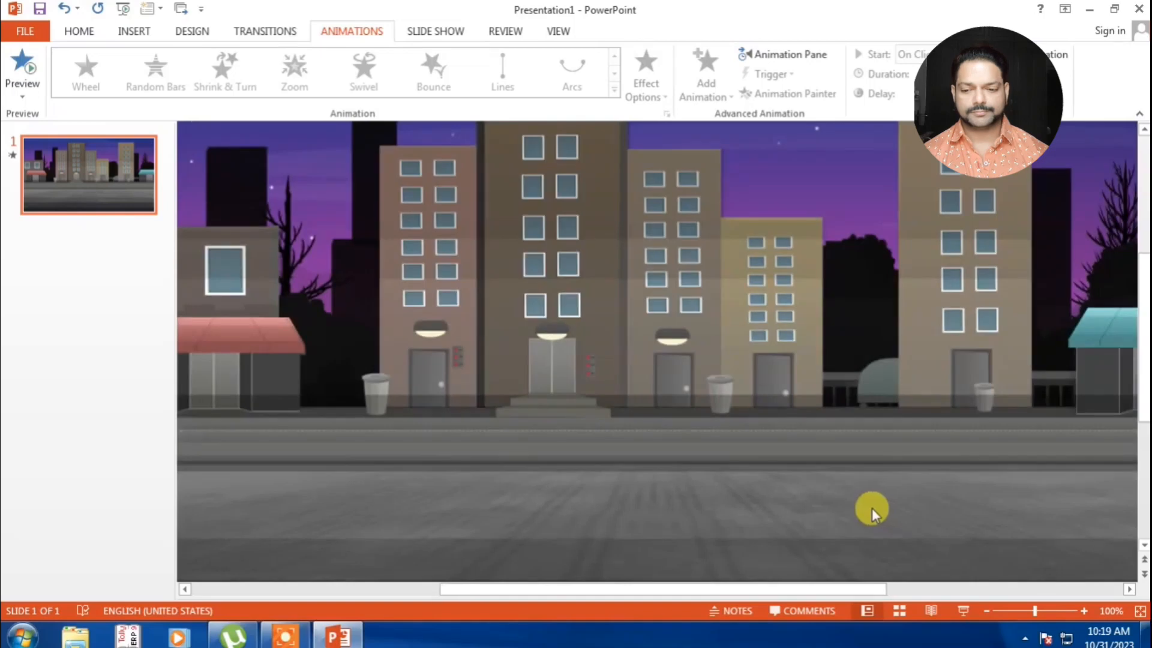
pyautogui.click(20, 67)
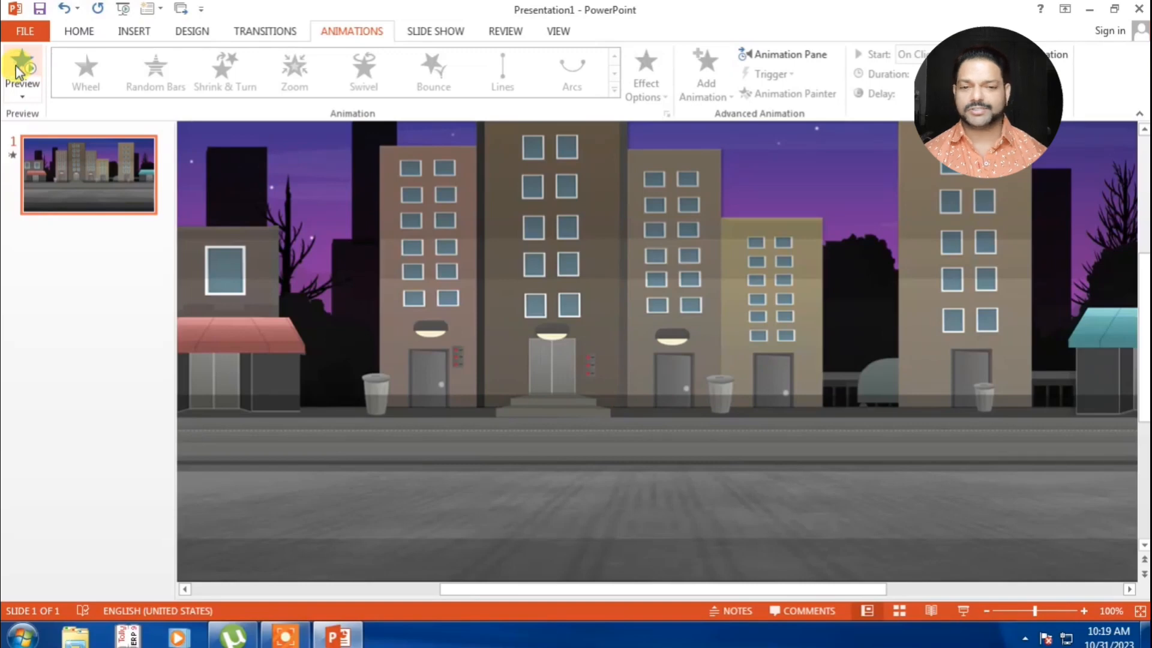
pyautogui.click(20, 68)
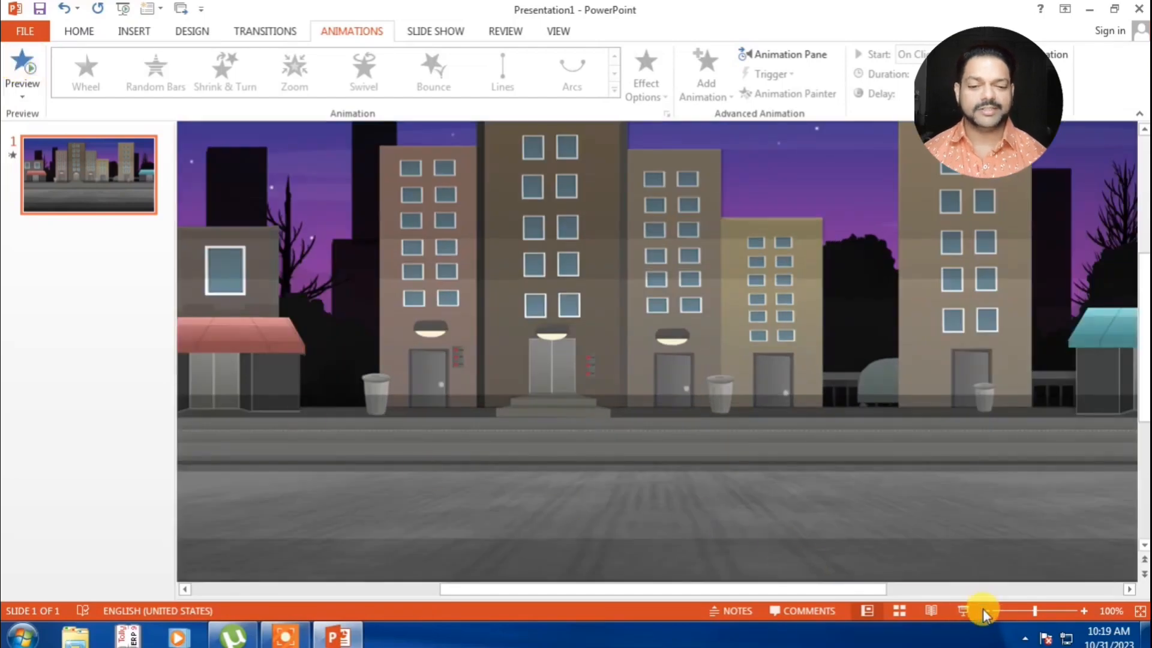
pyautogui.click(982, 608)
pyautogui.click(983, 608)
pyautogui.click(982, 609)
pyautogui.click(982, 608)
pyautogui.click(982, 608)
pyautogui.click(982, 607)
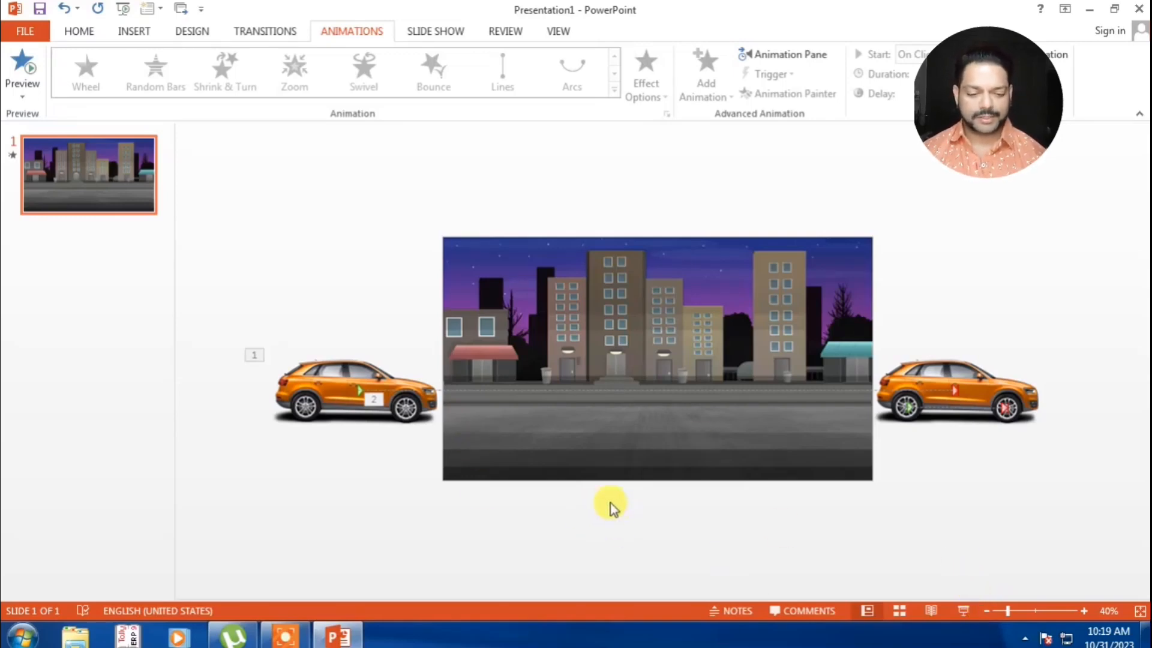
# Display the Animation Pane and check the options for the Picture 4 animation
pyautogui.moveTo(221, 306); pyautogui.dragTo(442, 463)
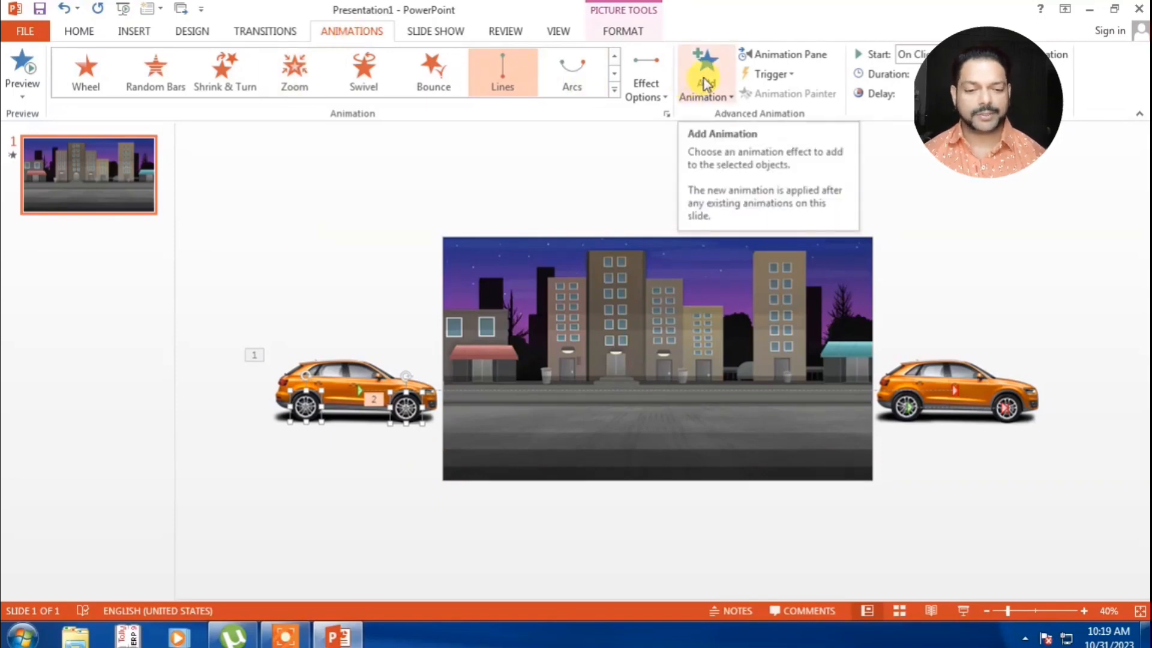
pyautogui.click(780, 54)
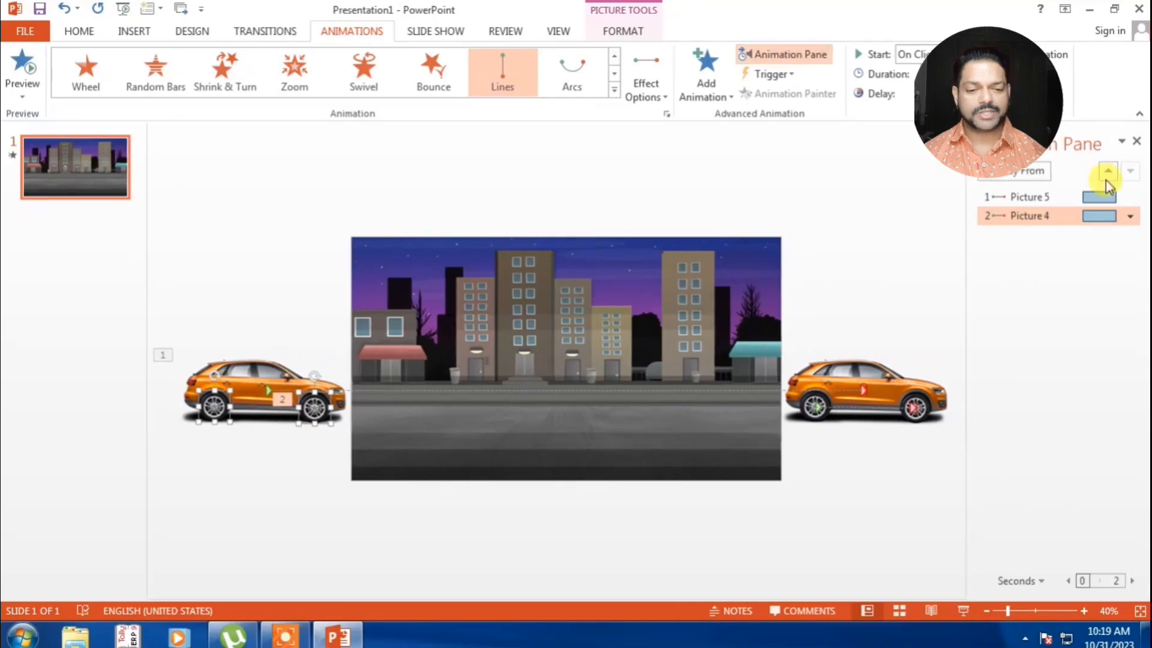
pyautogui.click(1130, 217)
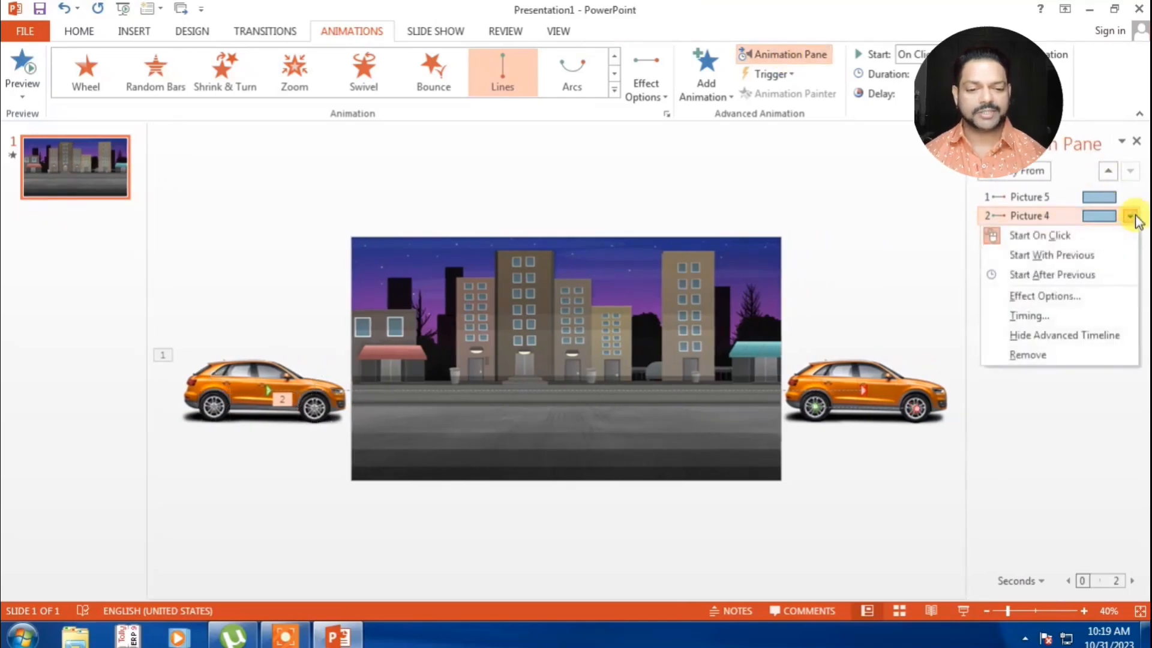
pyautogui.click(1045, 195)
pyautogui.click(1036, 213)
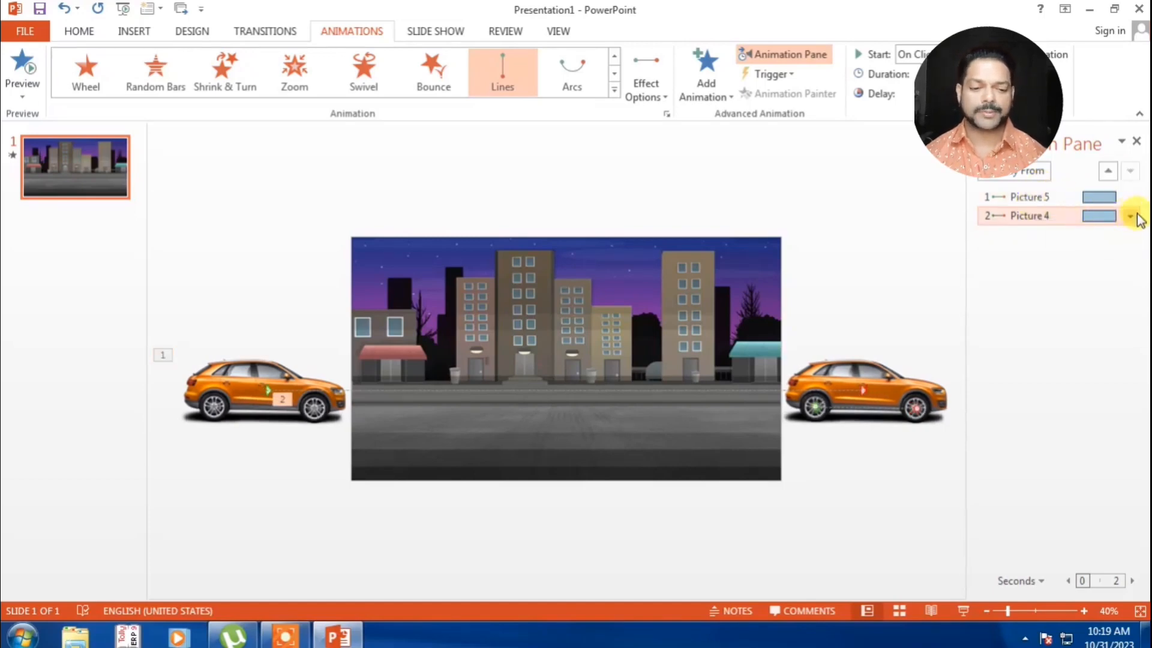
# Set Smooth start and Smooth end to 0 seconds for both the Picture 5 and Picture 4 motion paths
pyautogui.moveTo(155, 309); pyautogui.dragTo(336, 463)
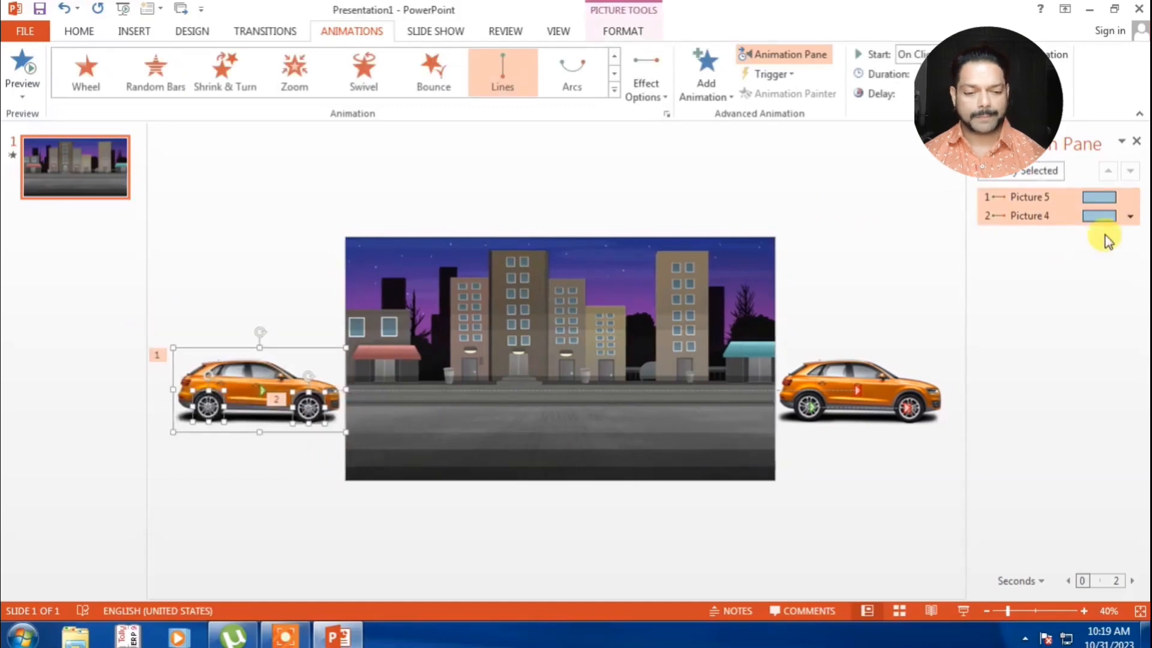
pyautogui.click(1130, 217)
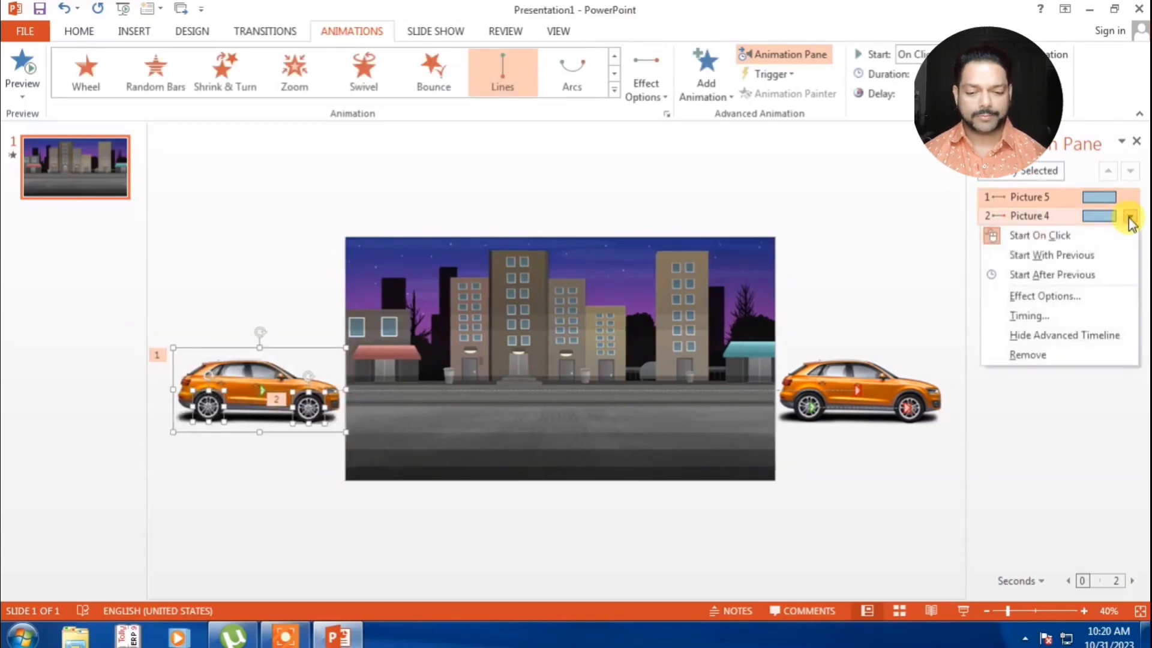
pyautogui.click(1085, 295)
pyautogui.moveTo(555, 249); pyautogui.dragTo(499, 249)
pyautogui.moveTo(562, 268); pyautogui.dragTo(520, 268)
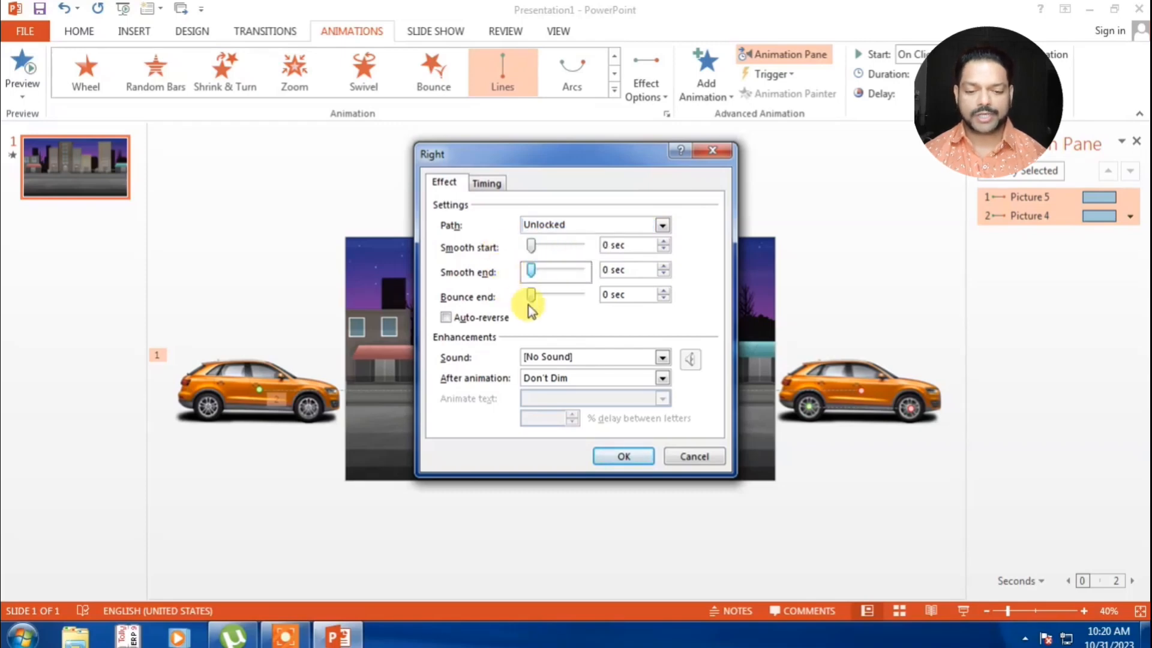
# Make both motion paths start With Previous and set their duration to 10 seconds
pyautogui.click(486, 183)
pyautogui.click(546, 208)
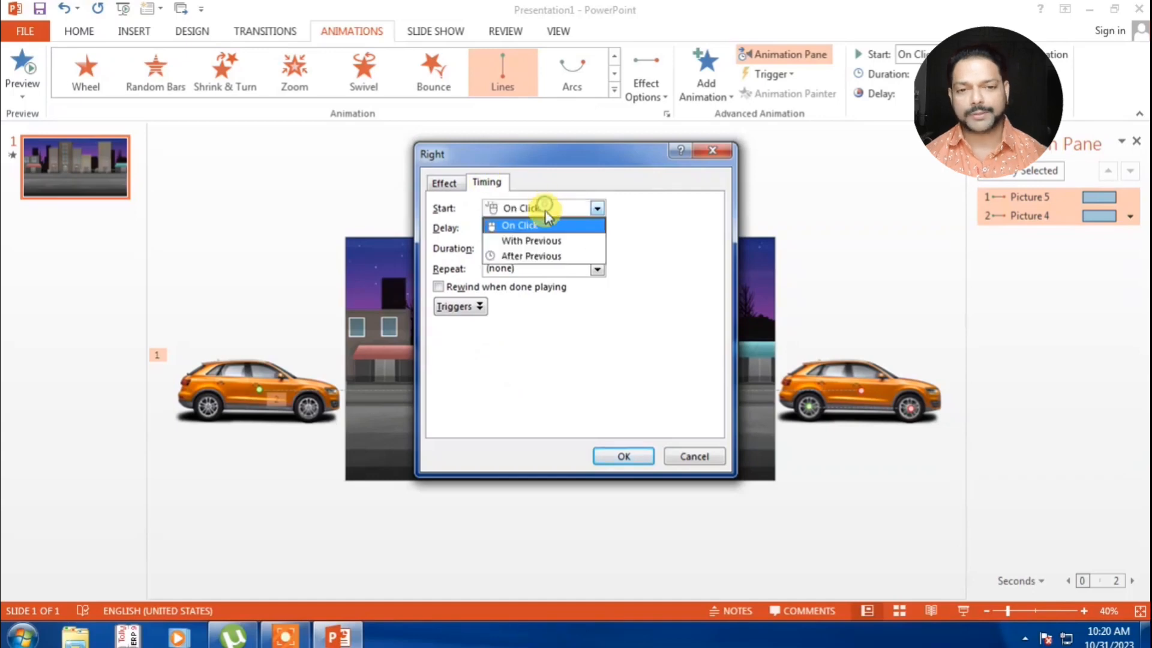
pyautogui.click(545, 239)
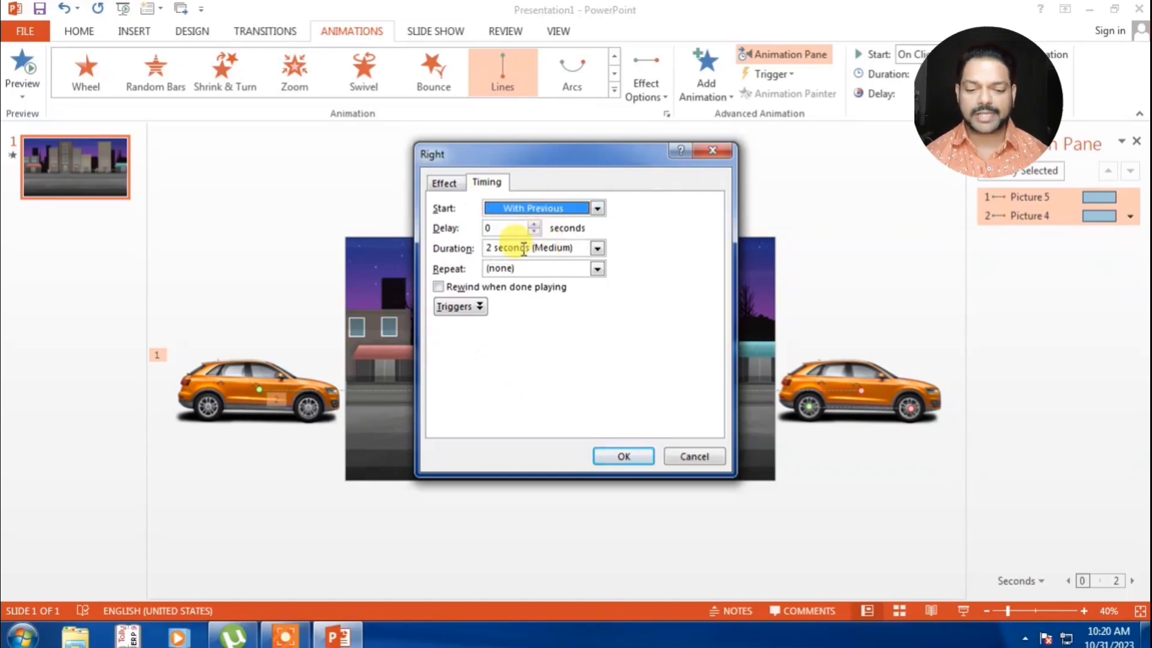
pyautogui.click(534, 248)
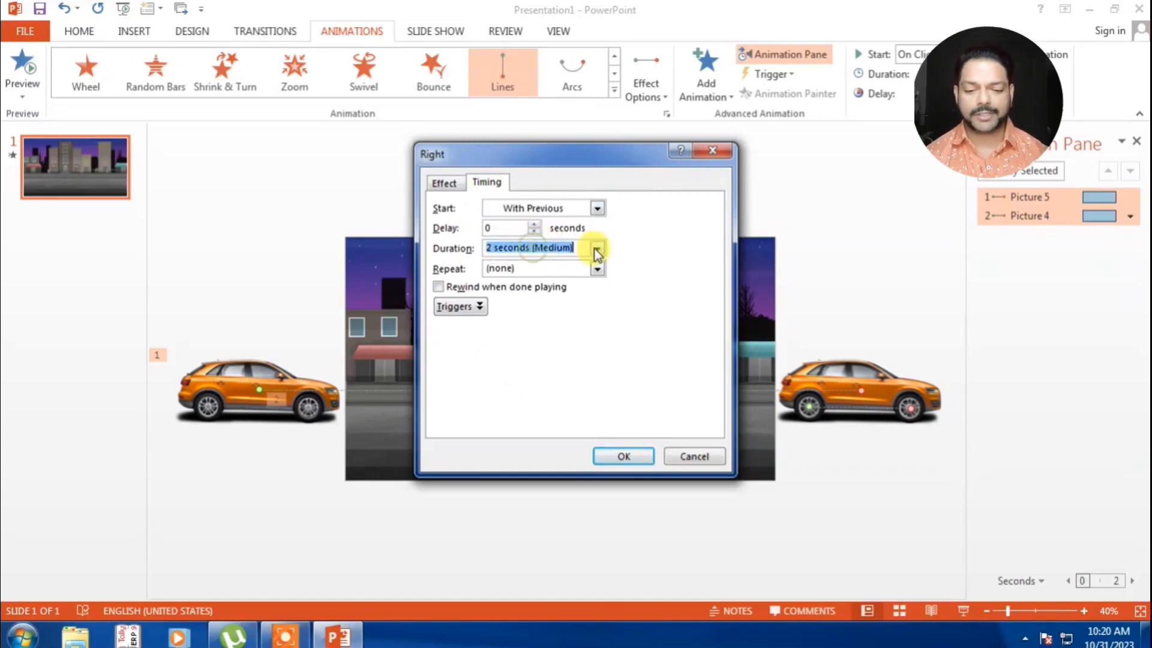
pyautogui.click(595, 248)
pyautogui.click(561, 265)
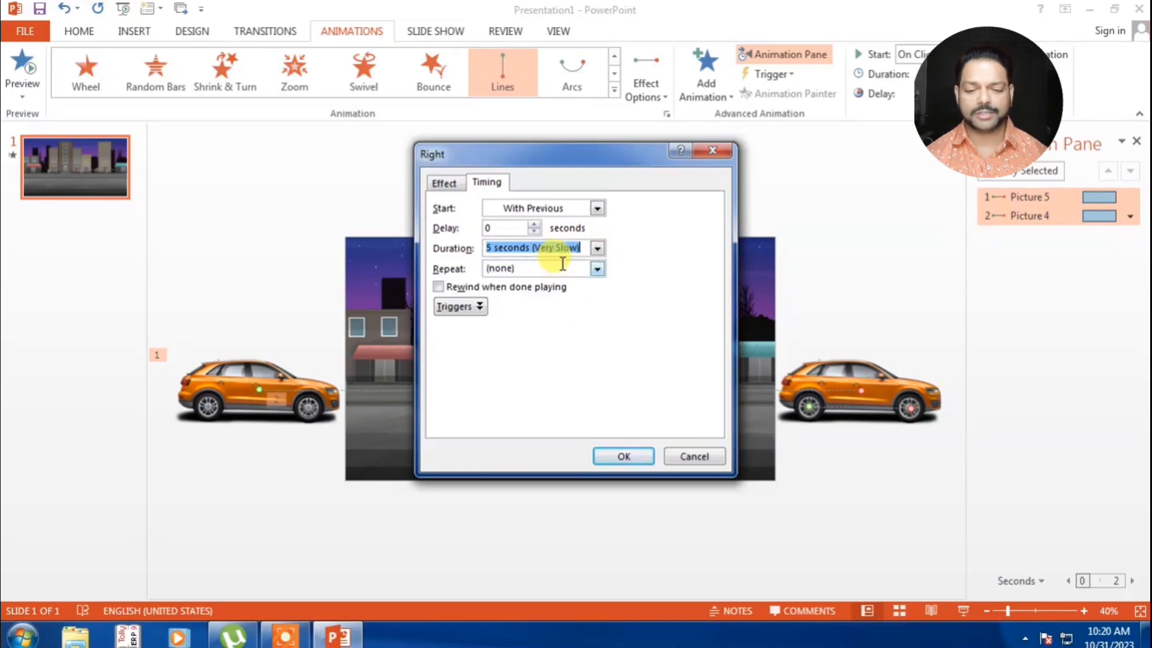
pyautogui.click(595, 251)
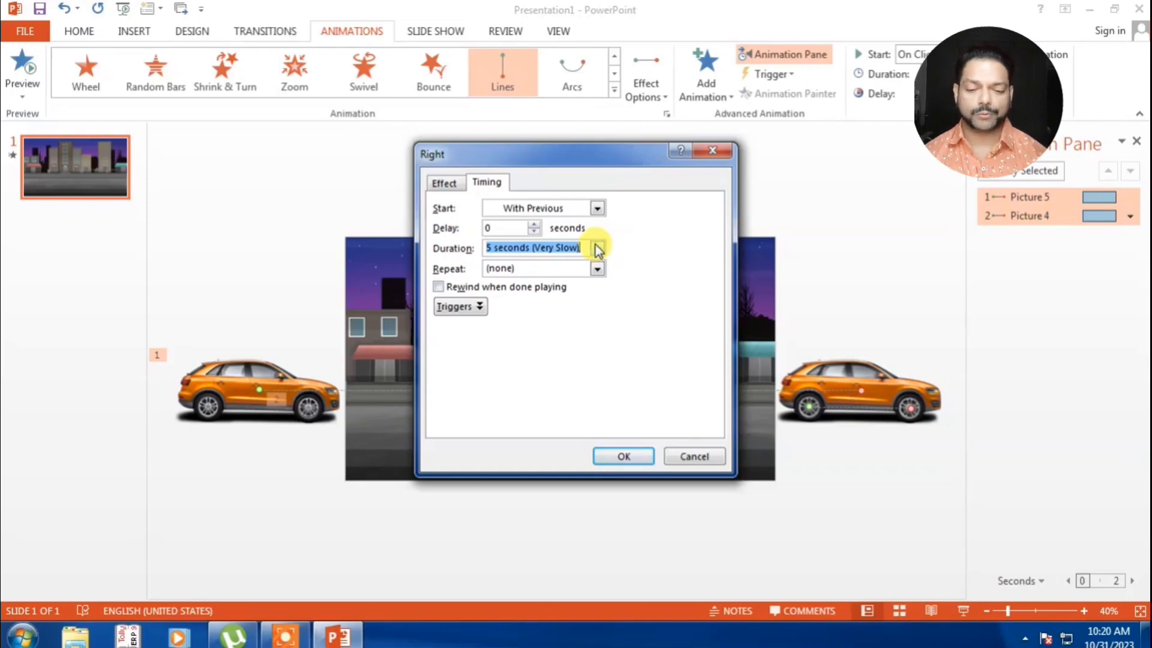
pyautogui.write('10')
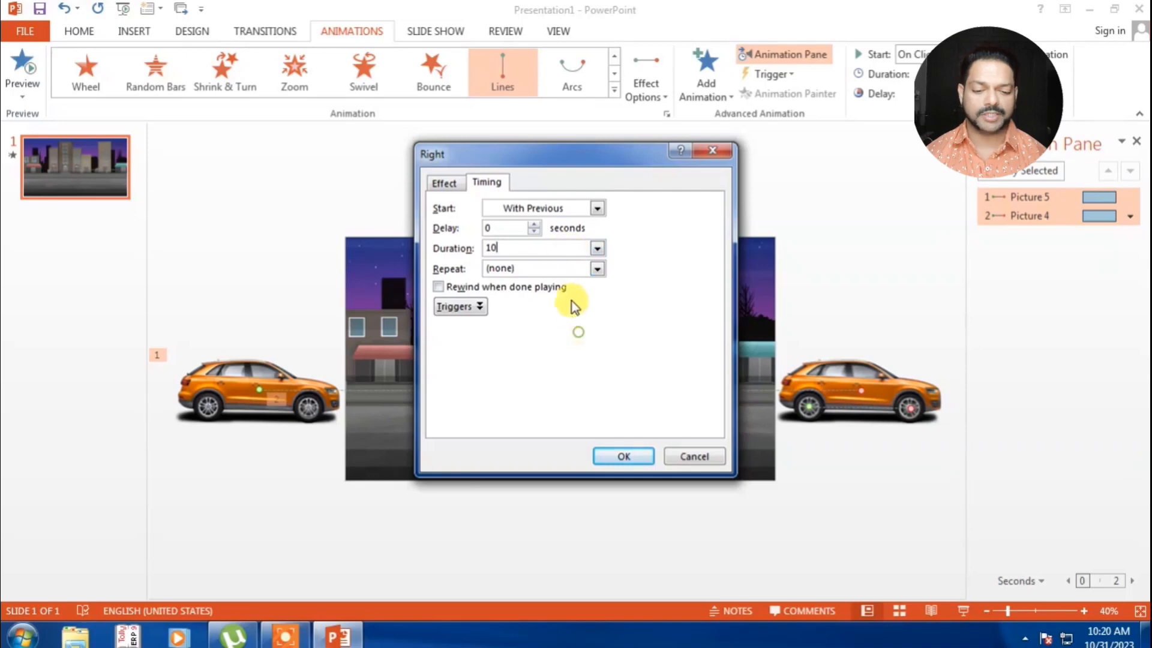
# Set both motion paths to repeat Until End of Slide and apply the timing settings
pyautogui.click(600, 268)
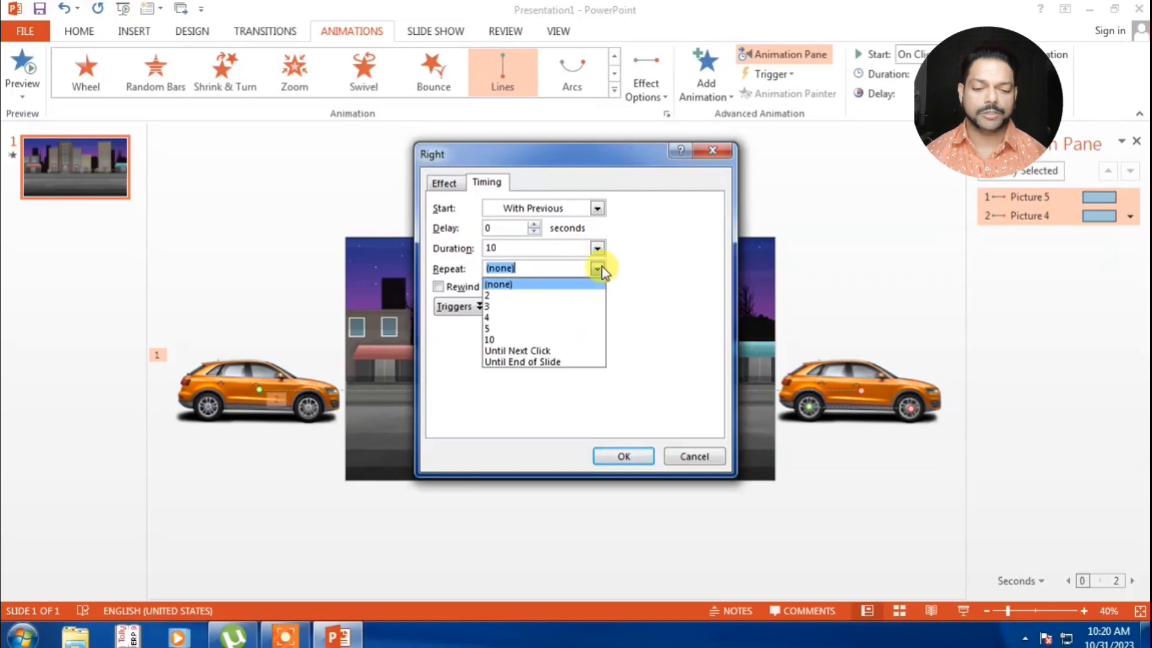
pyautogui.click(565, 361)
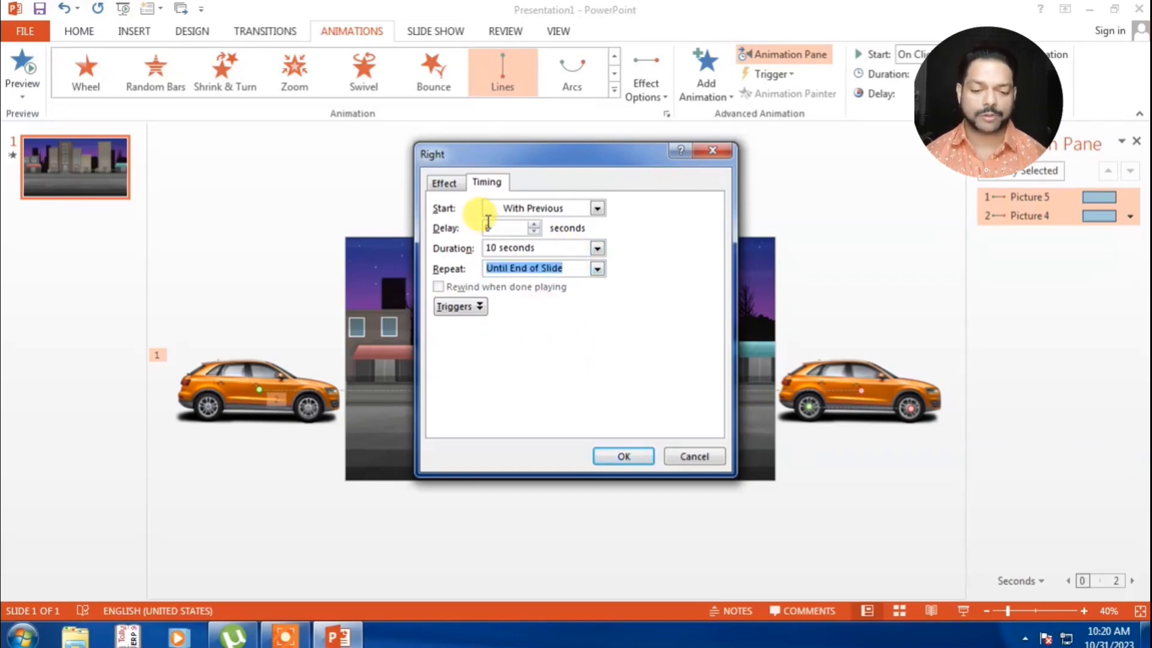
pyautogui.click(609, 454)
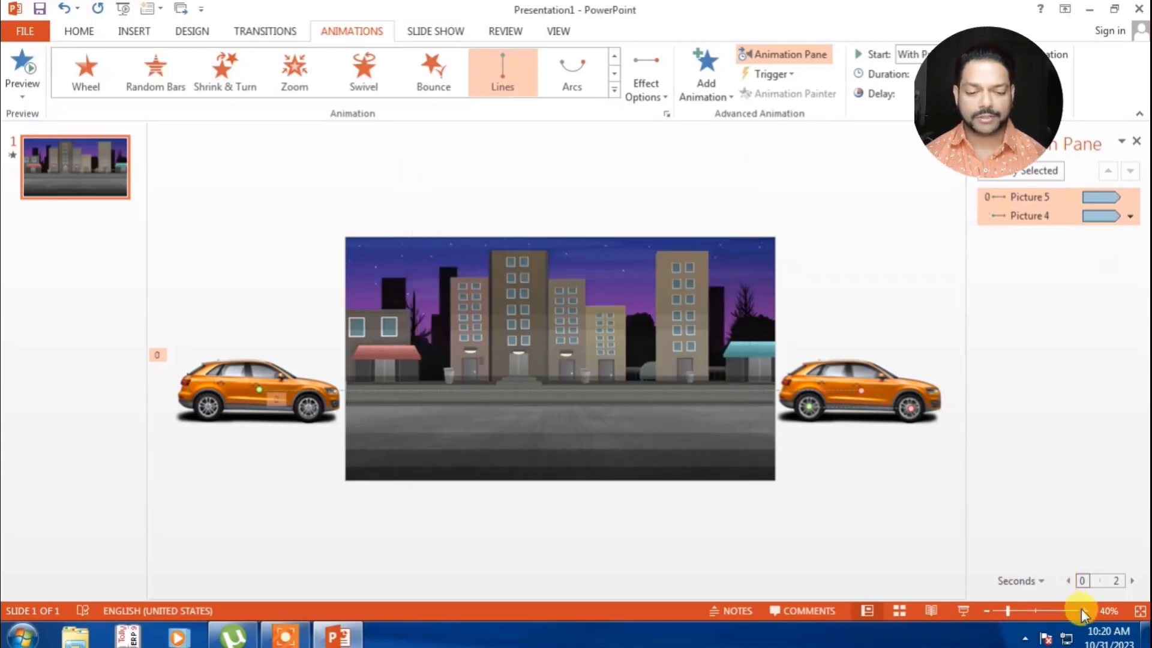
# Preview the retimed animations at 90% zoom, then return to 40% zoom
pyautogui.click(1082, 610)
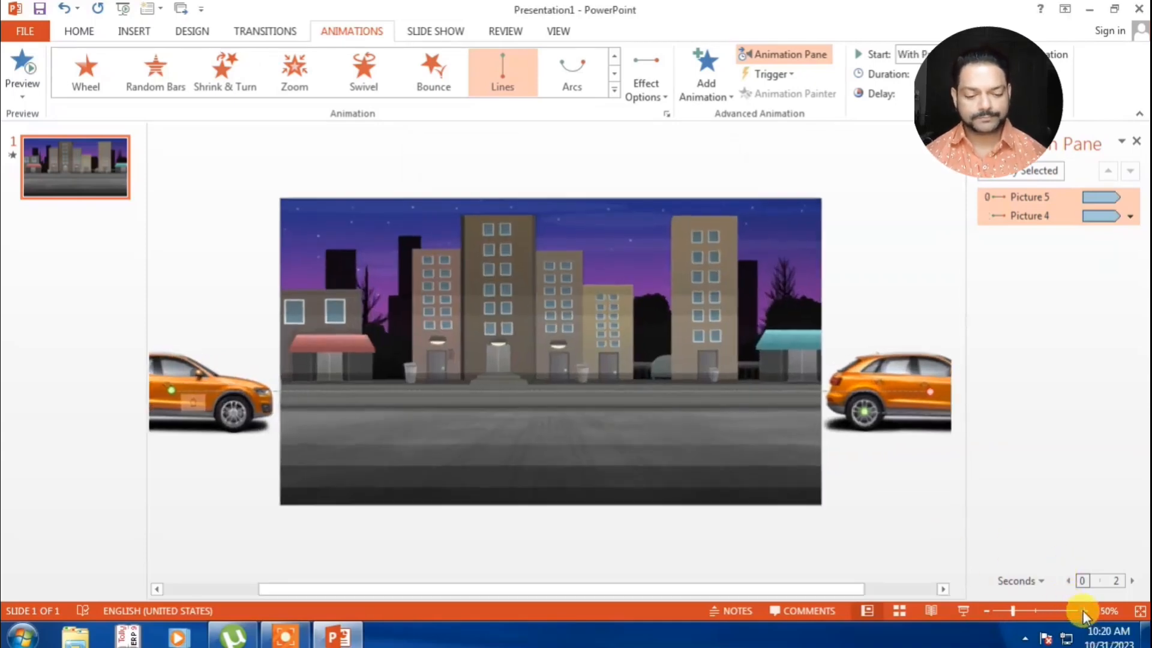
pyautogui.click(1082, 610)
pyautogui.click(1082, 610)
pyautogui.click(1082, 610)
pyautogui.click(1082, 610)
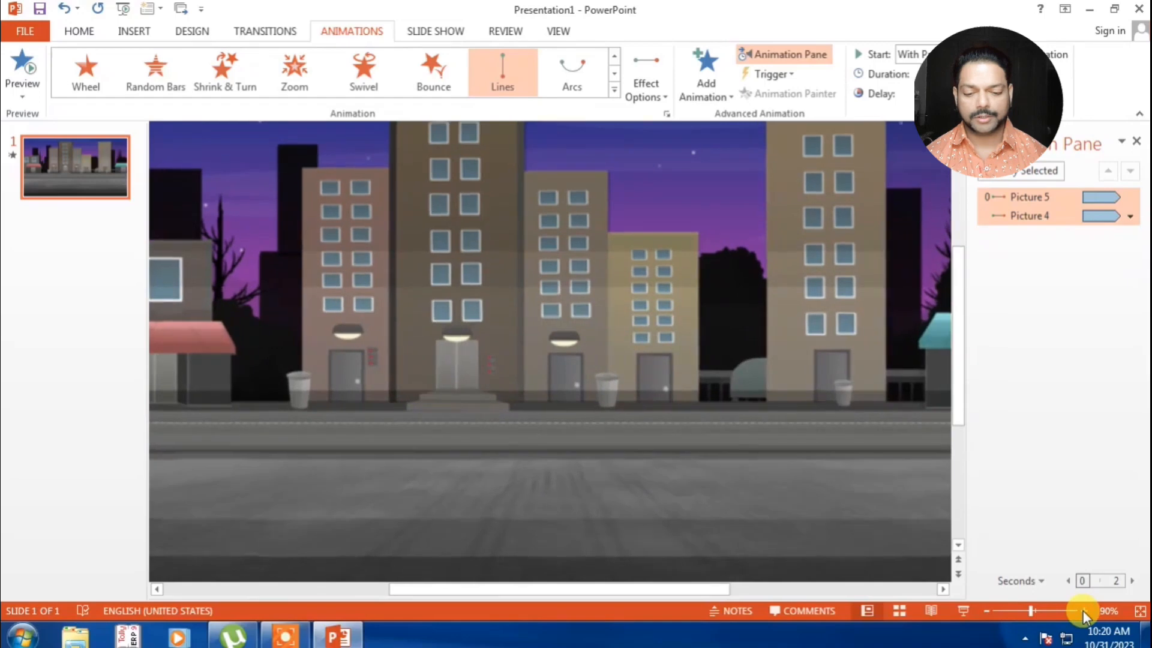
pyautogui.click(21, 60)
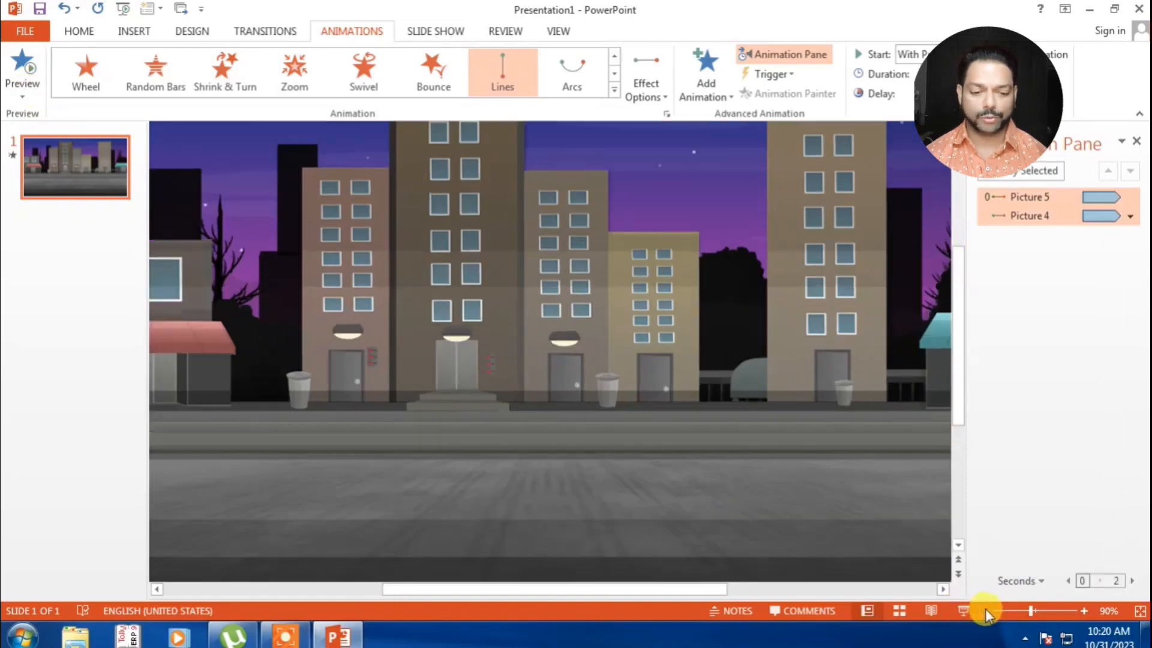
pyautogui.click(986, 611)
pyautogui.click(986, 611)
pyautogui.click(986, 610)
pyautogui.click(986, 610)
pyautogui.click(986, 610)
pyautogui.click(986, 611)
pyautogui.click(986, 610)
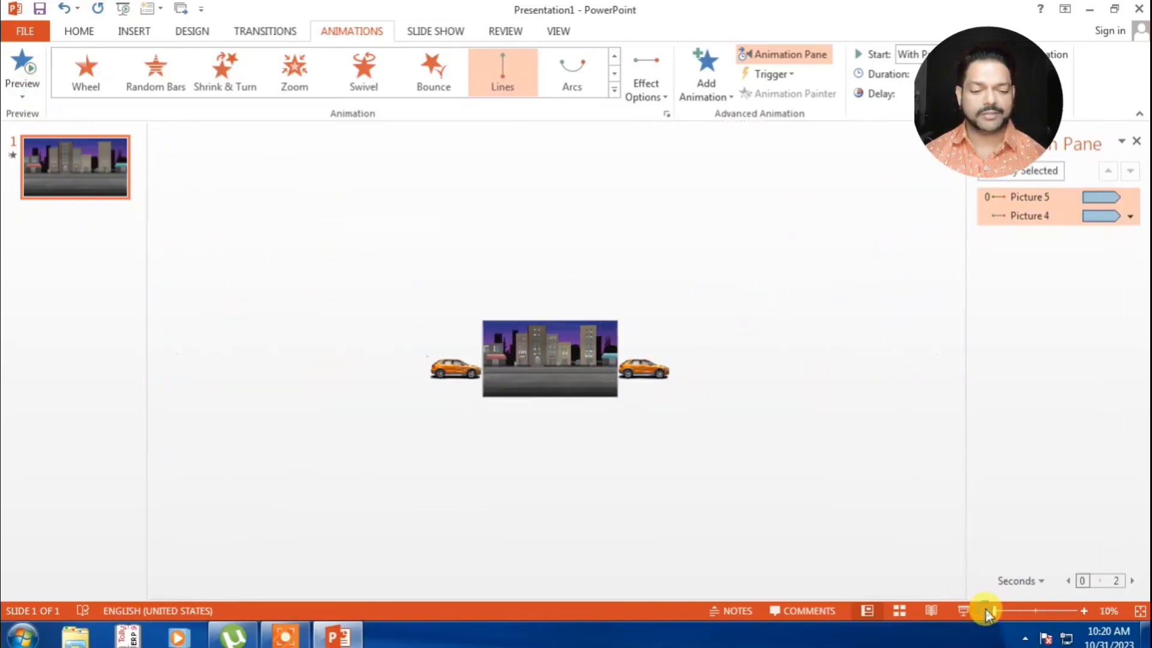
pyautogui.click(987, 610)
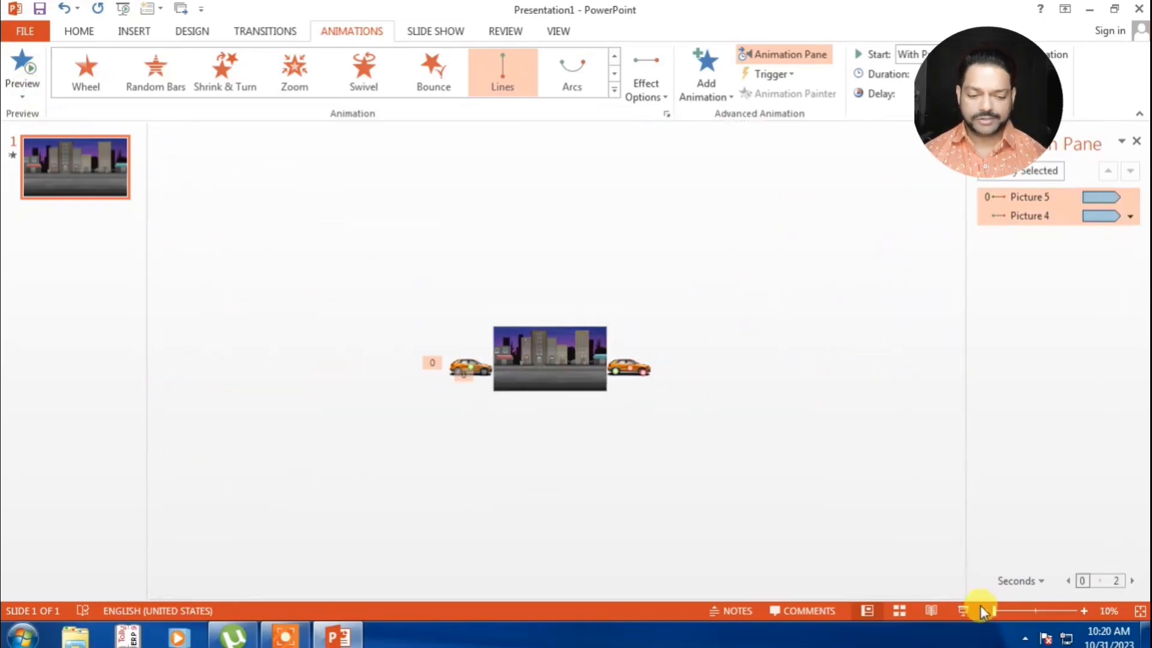
pyautogui.click(1083, 610)
pyautogui.click(1083, 610)
pyautogui.click(1084, 611)
pyautogui.click(1083, 610)
pyautogui.click(1084, 611)
pyautogui.click(1083, 611)
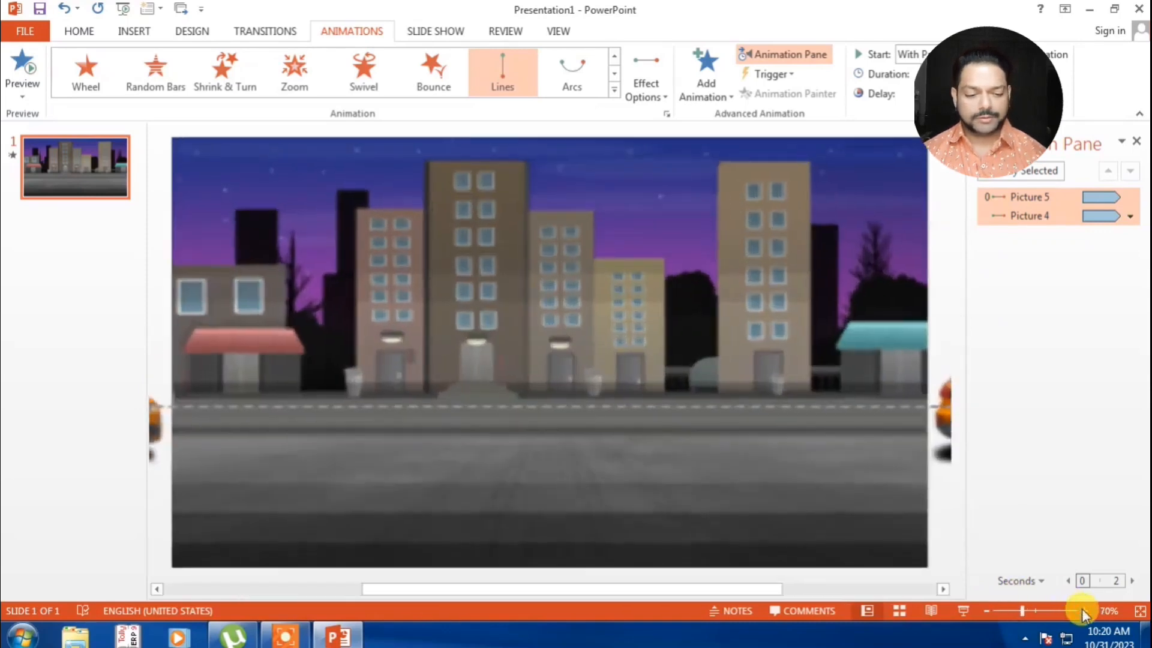
pyautogui.click(986, 610)
pyautogui.click(986, 611)
pyautogui.click(986, 611)
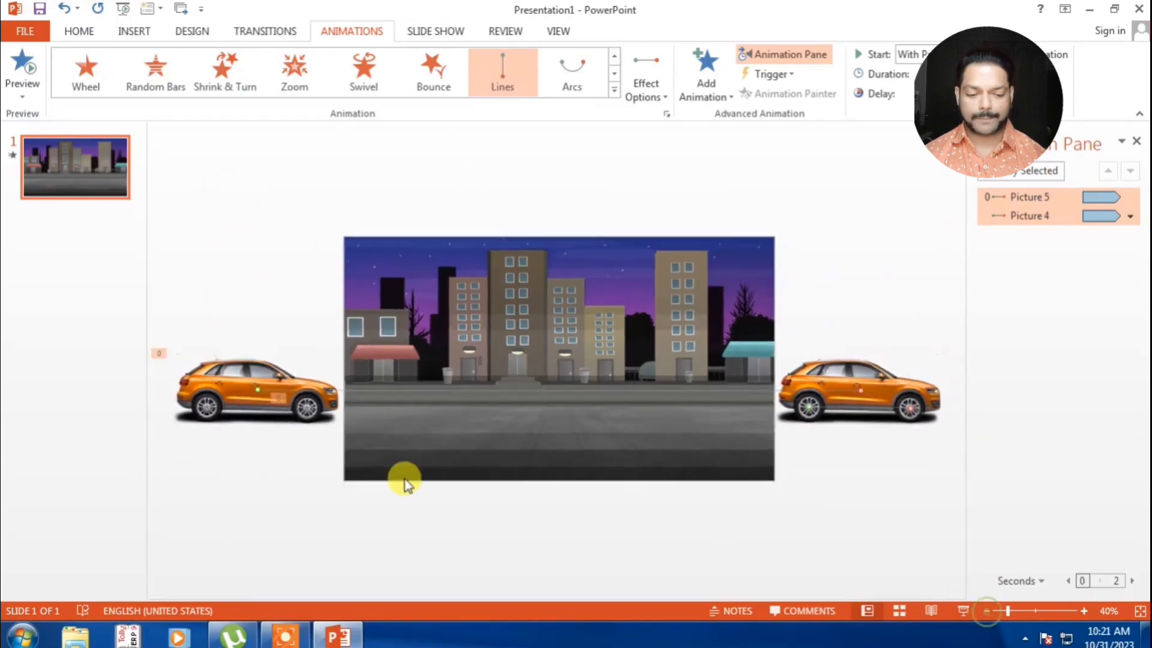
# Add a Spin emphasis animation to the car's front wheel picture, keeping its motion path
pyautogui.click(256, 444)
pyautogui.click(310, 414)
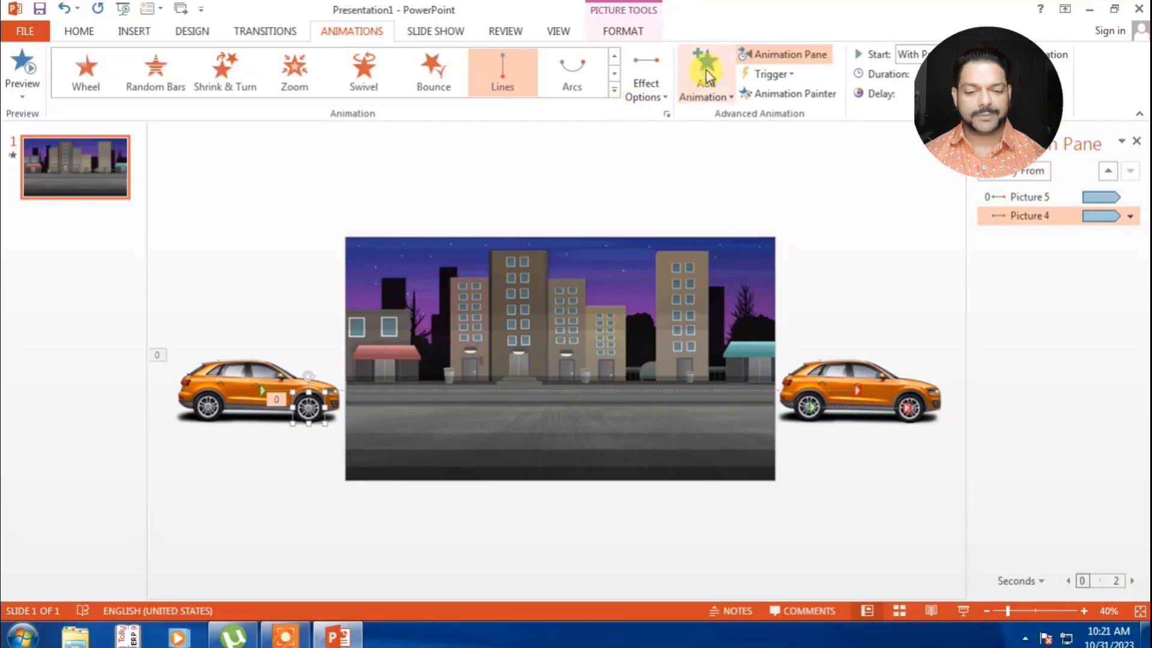
pyautogui.click(1136, 140)
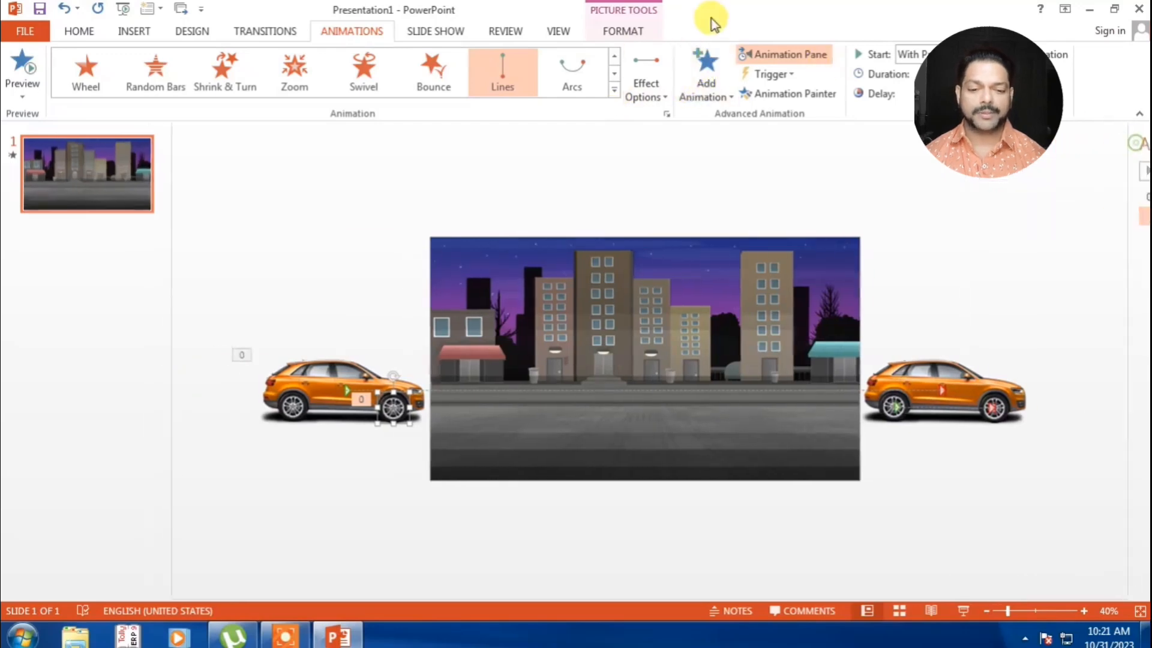
pyautogui.click(712, 69)
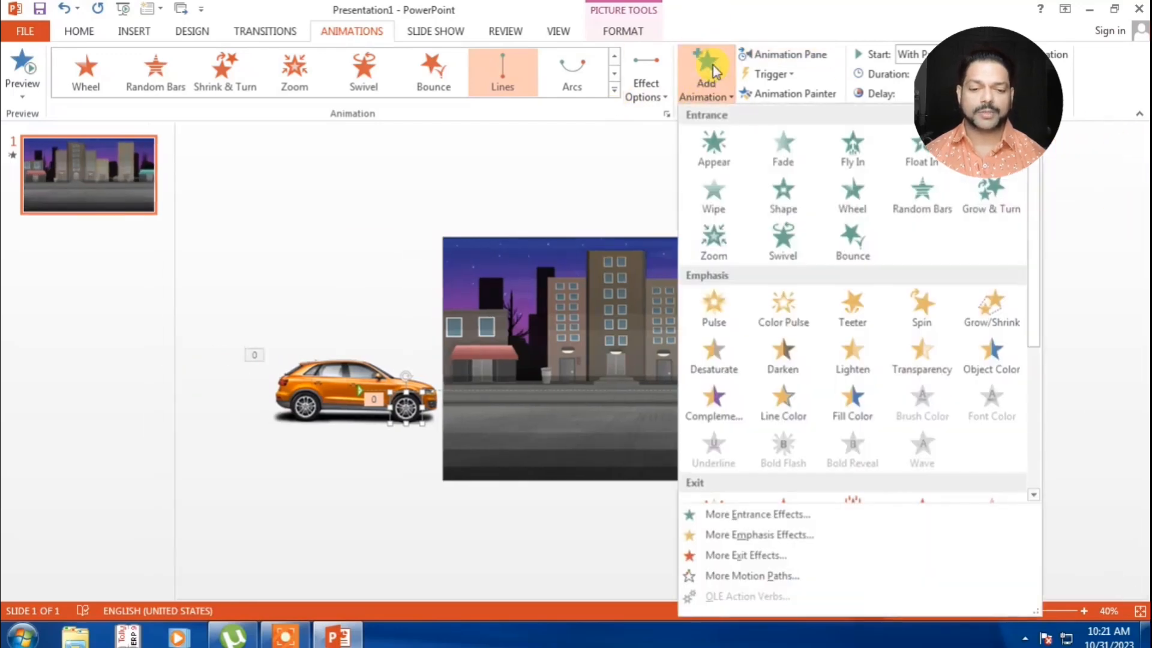
pyautogui.click(927, 320)
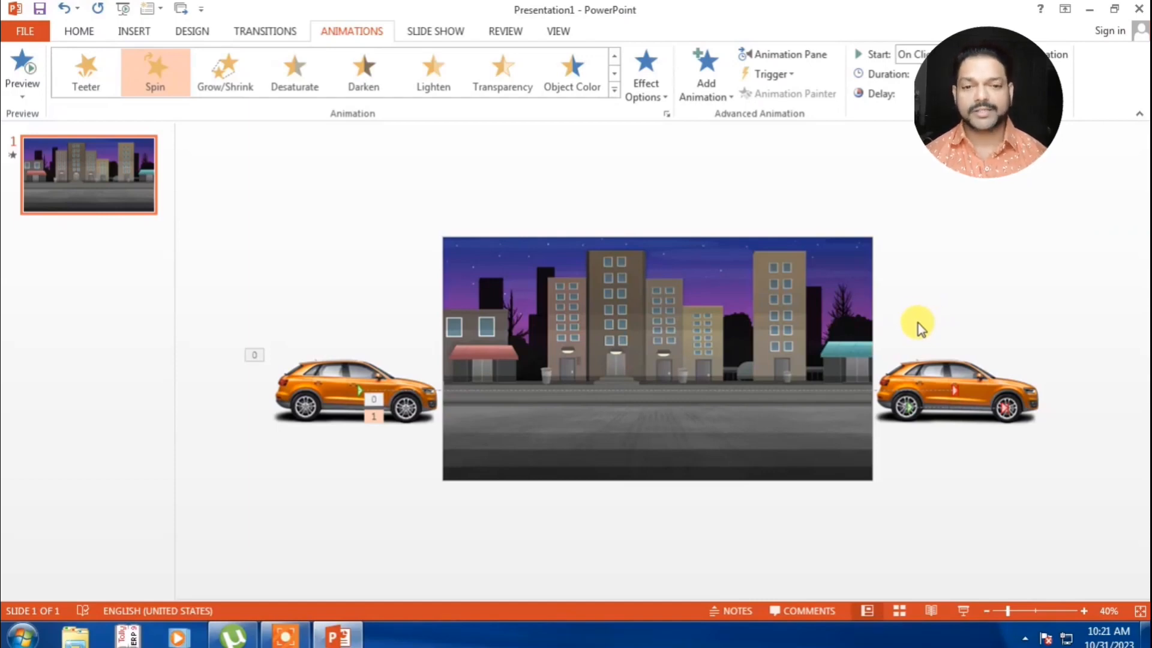
# Apply a Spin emphasis animation to the car's rear wheel picture
pyautogui.click(306, 405)
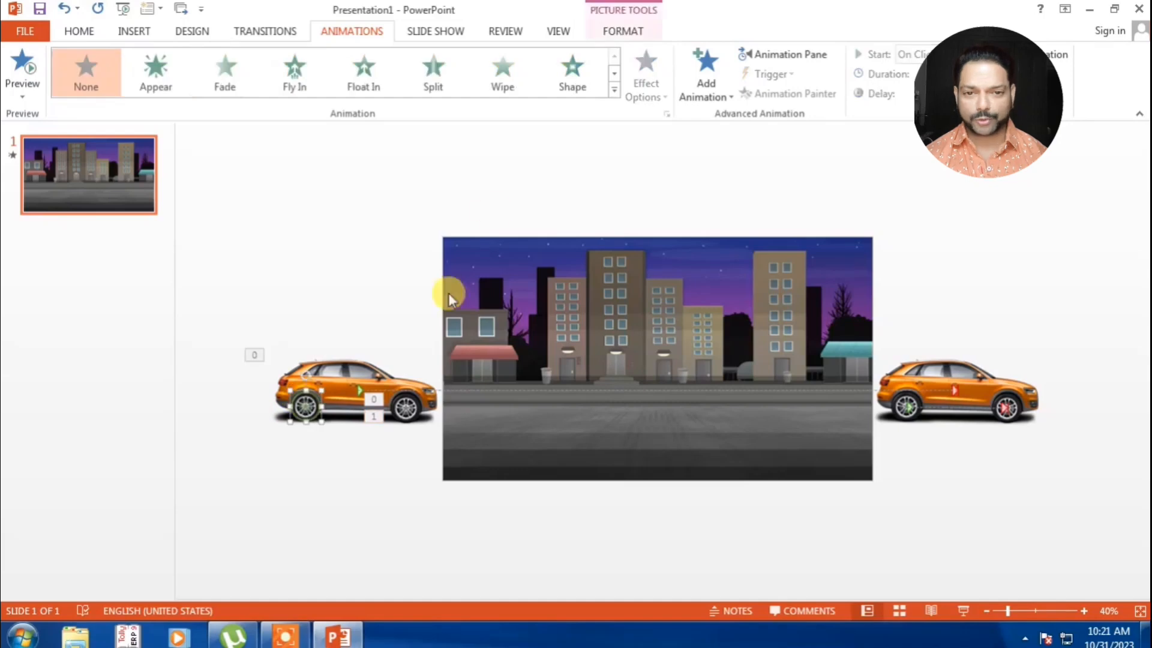
pyautogui.click(614, 89)
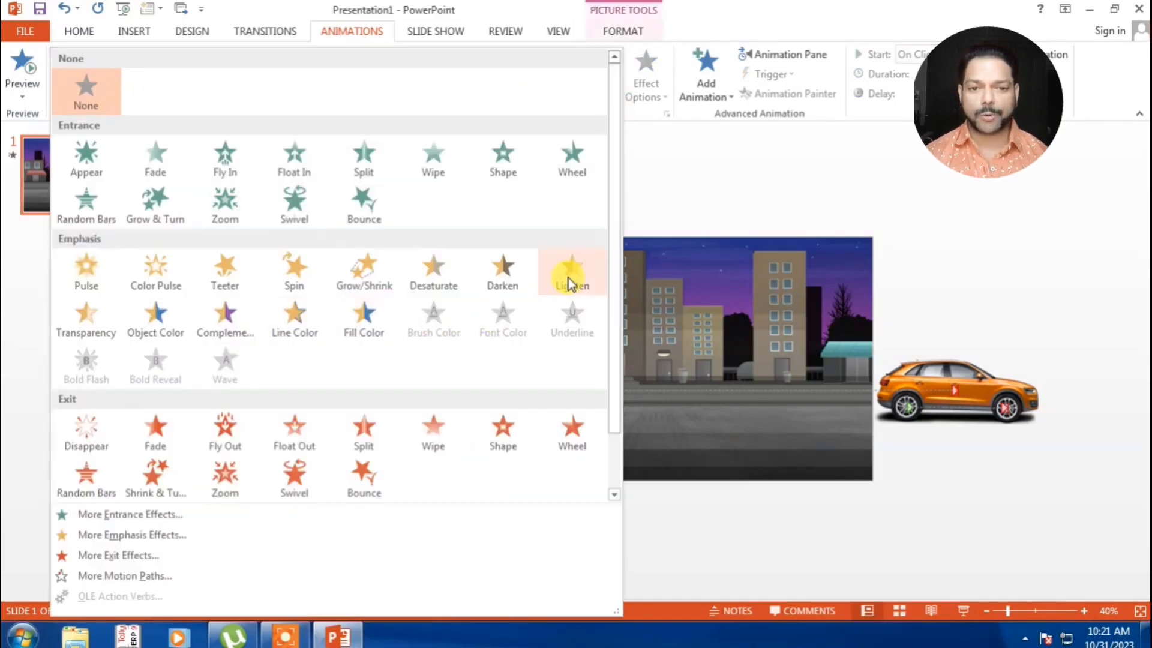
pyautogui.click(292, 271)
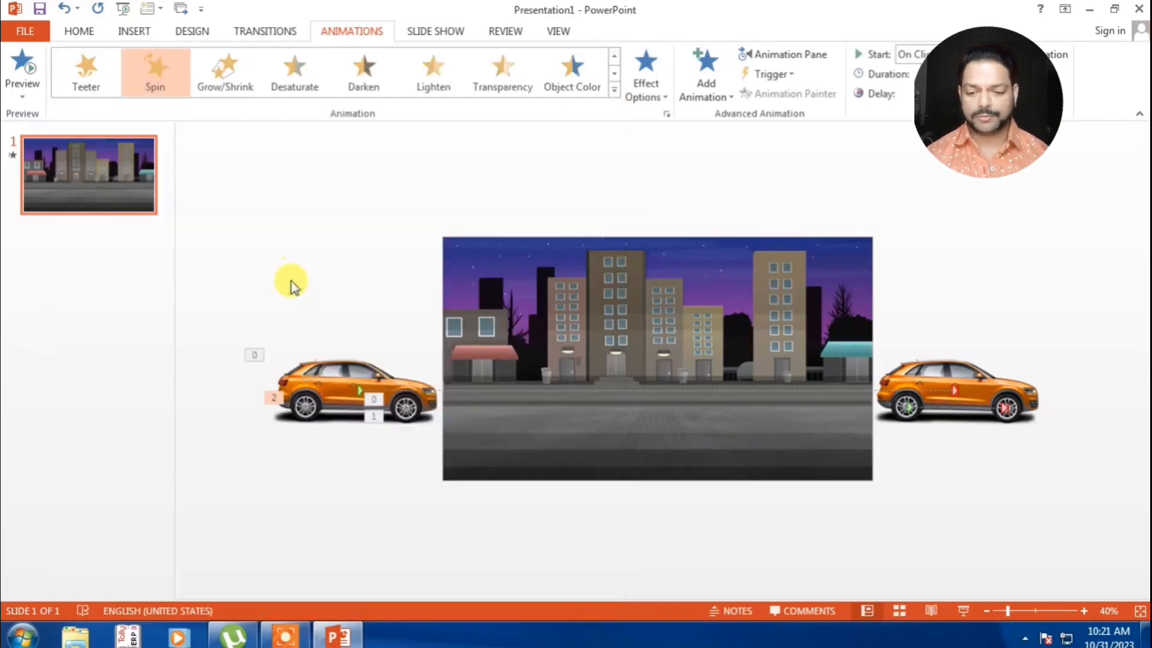
pyautogui.click(327, 493)
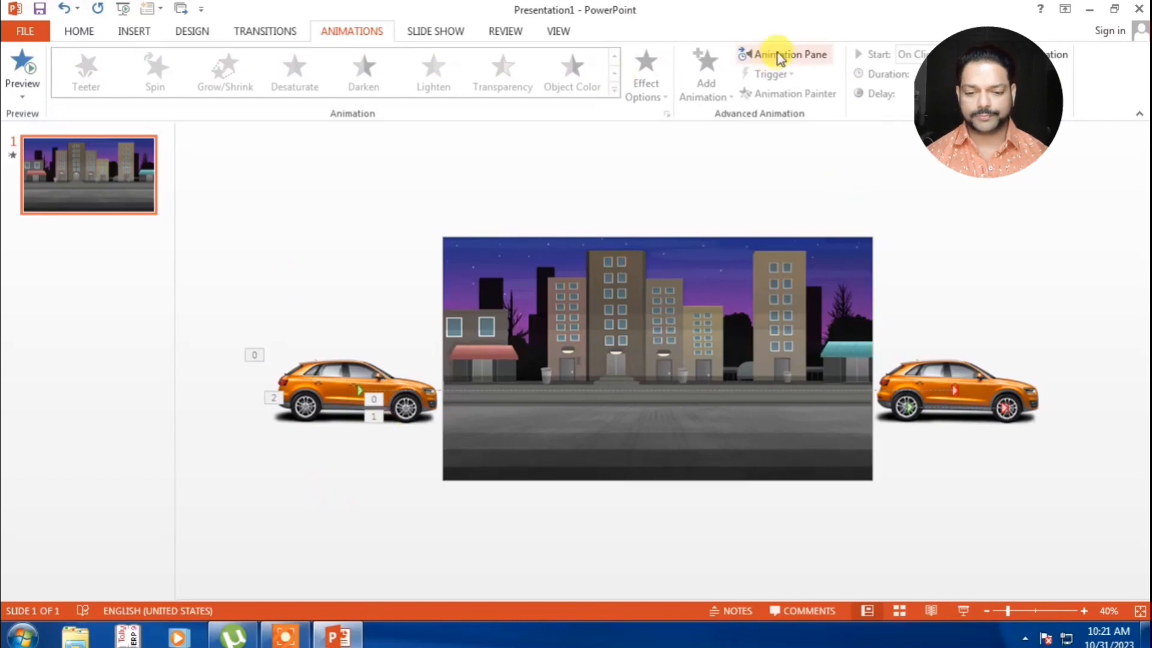
# Show the list of slide animations and open the effect options for the Picture 4 and Picture 6 Spin effects together
pyautogui.click(747, 54)
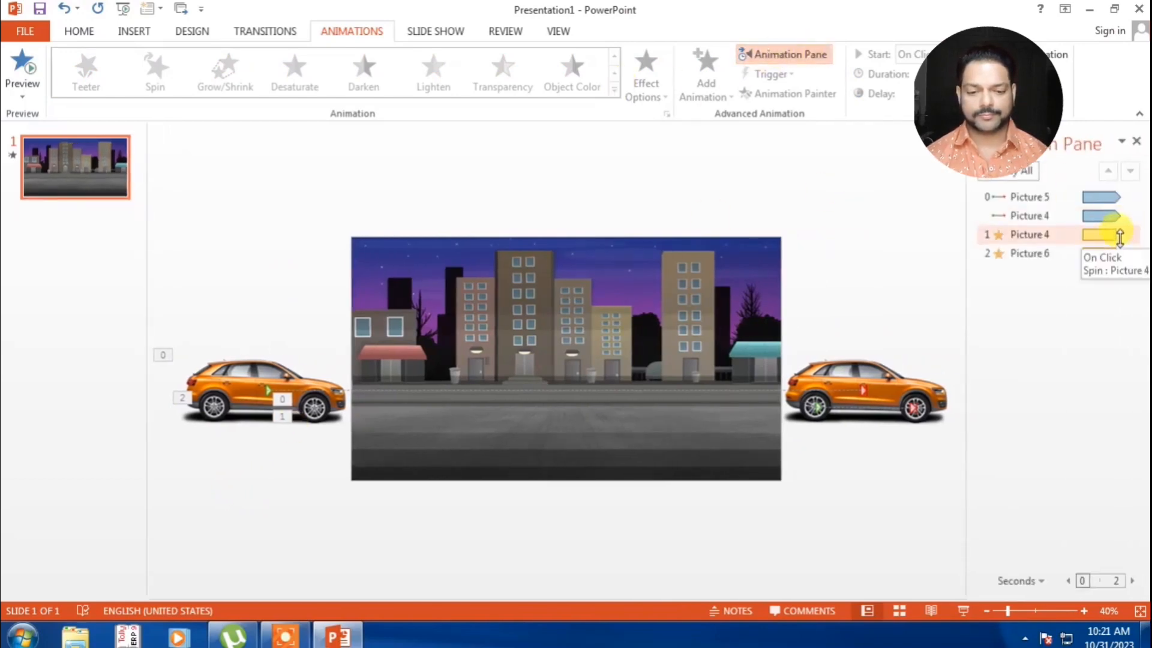
pyautogui.click(1120, 237)
pyautogui.click(1070, 294)
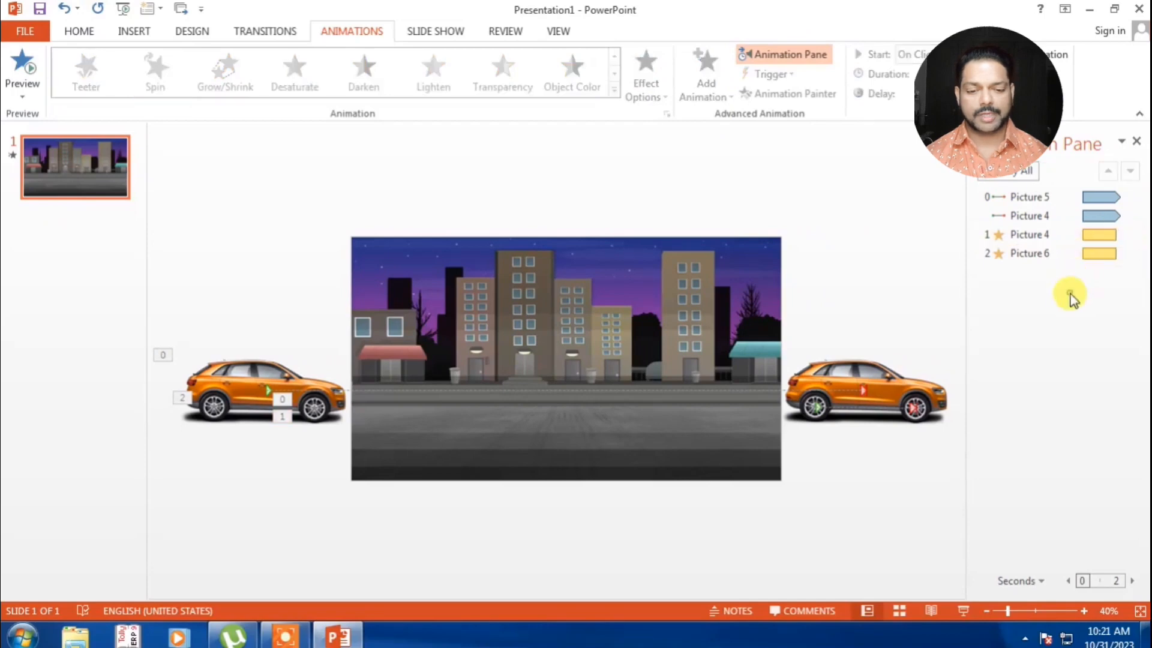
pyautogui.click(1023, 237)
pyautogui.click(1130, 236)
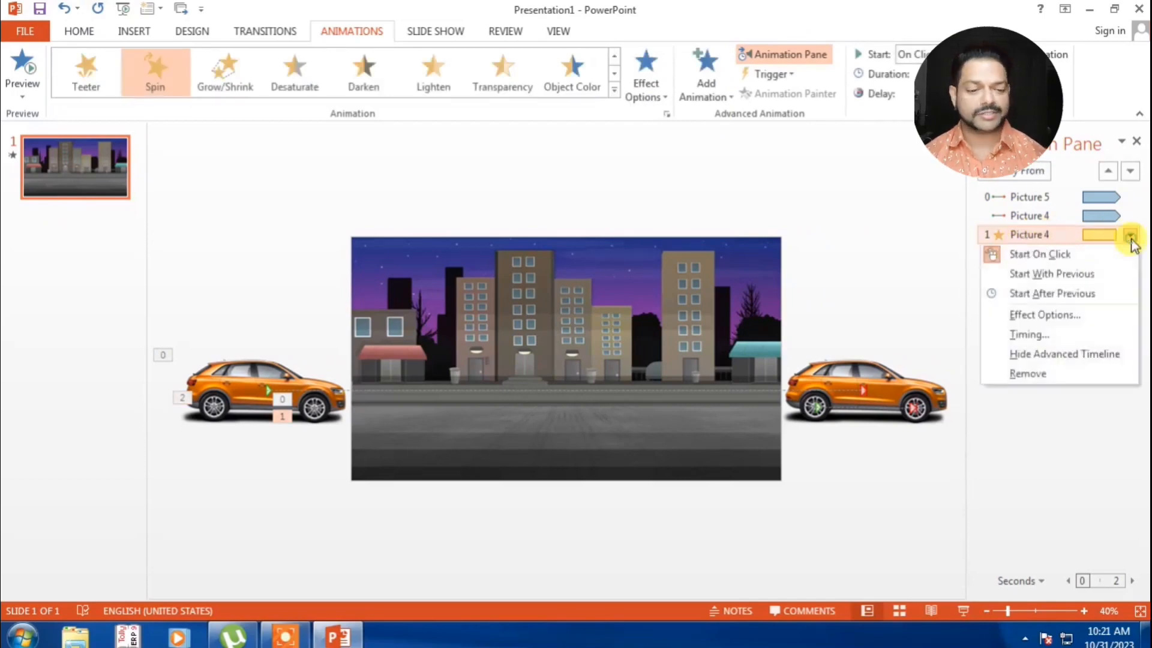
pyautogui.click(1044, 265)
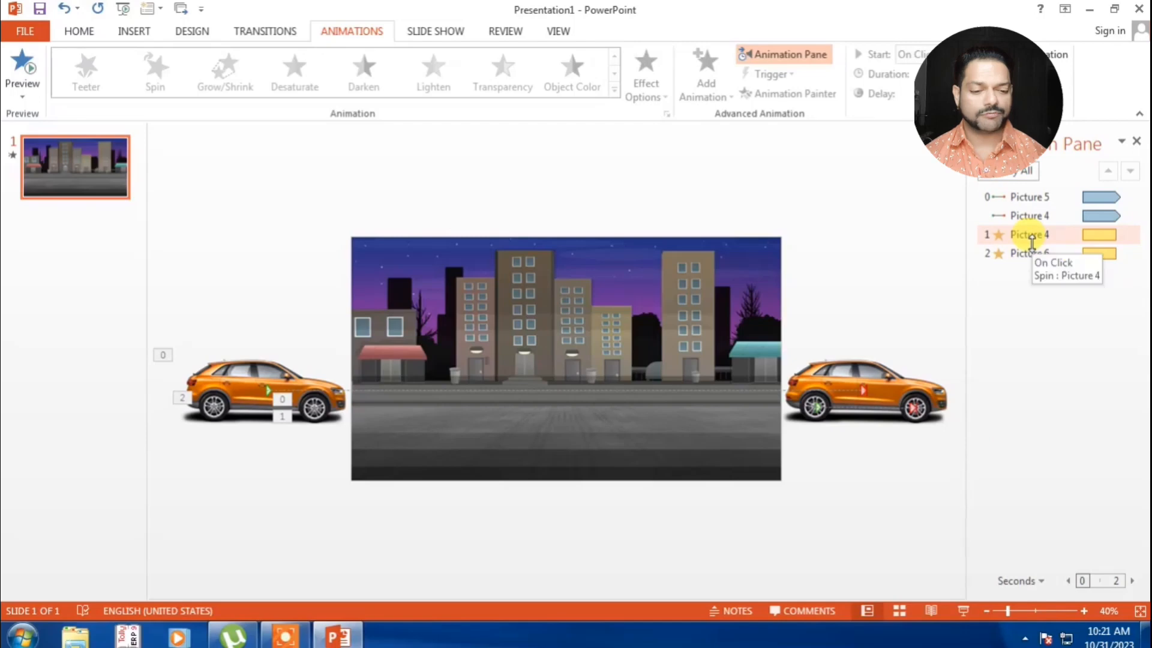
pyautogui.click(1030, 238)
pyautogui.keyDown('ctrl'); pyautogui.click(1030, 252); pyautogui.keyUp('ctrl')
pyautogui.click(1130, 255)
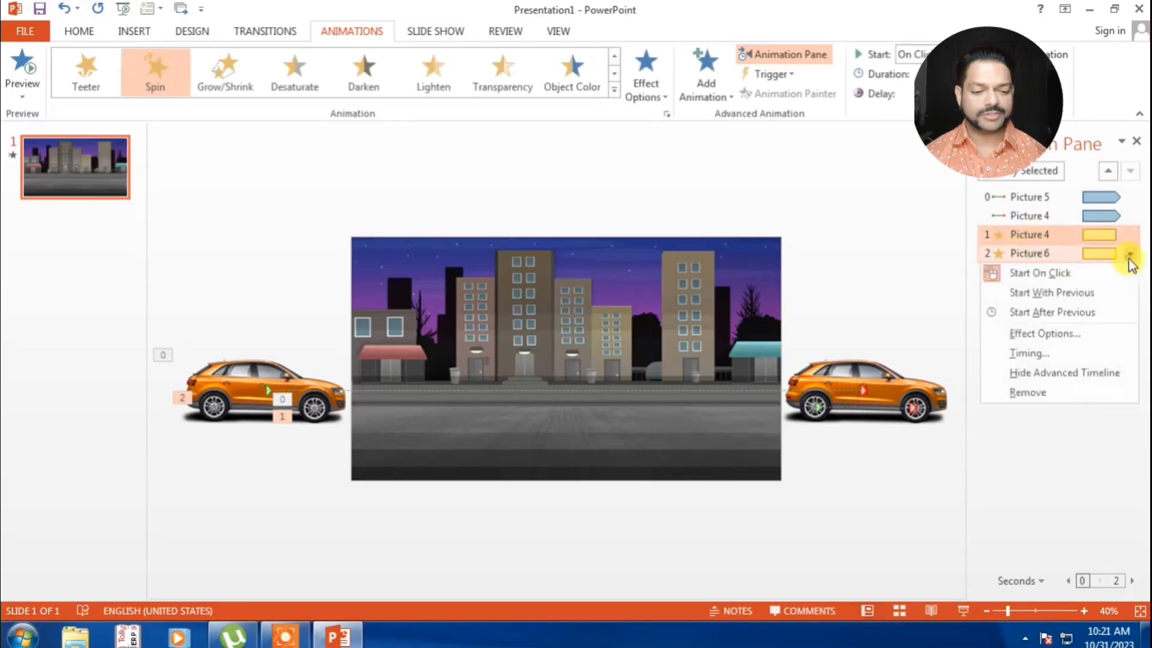
pyautogui.click(1050, 334)
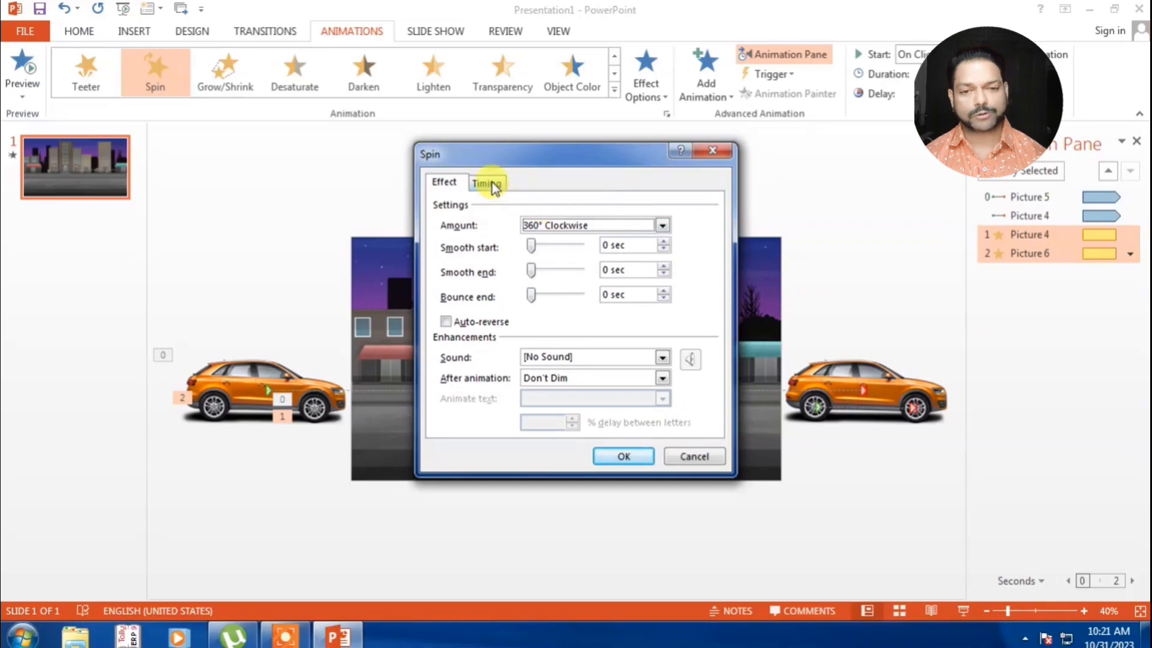
# Make both Spin effects start With Previous and set their duration to 3 seconds (Slow)
pyautogui.click(491, 182)
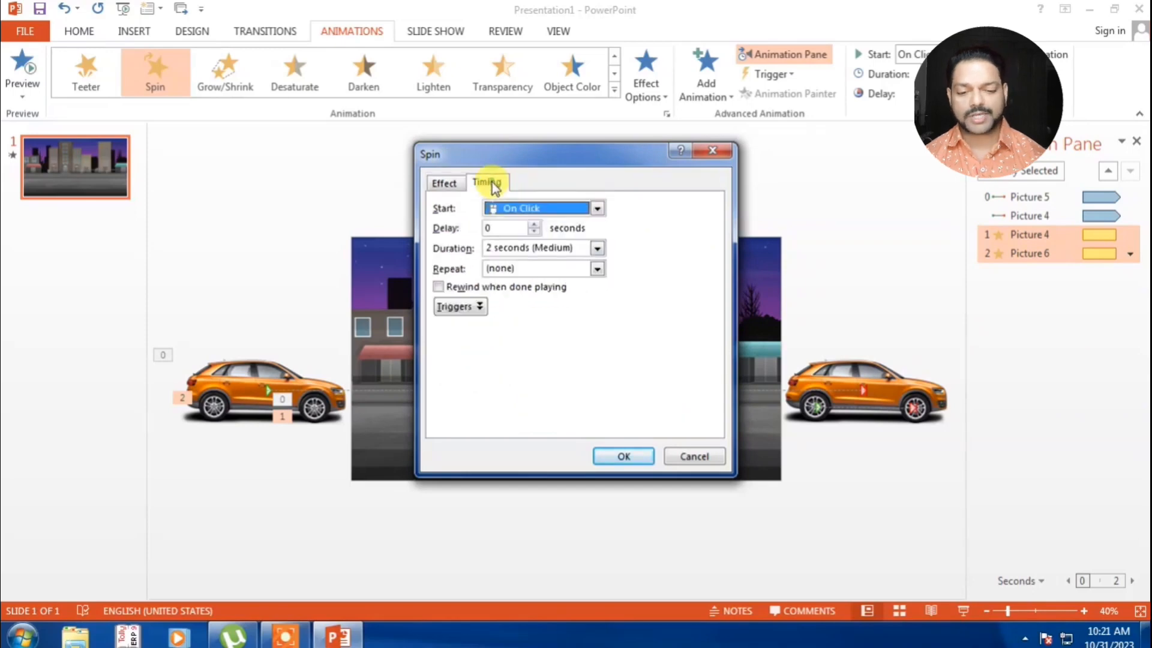
pyautogui.click(561, 211)
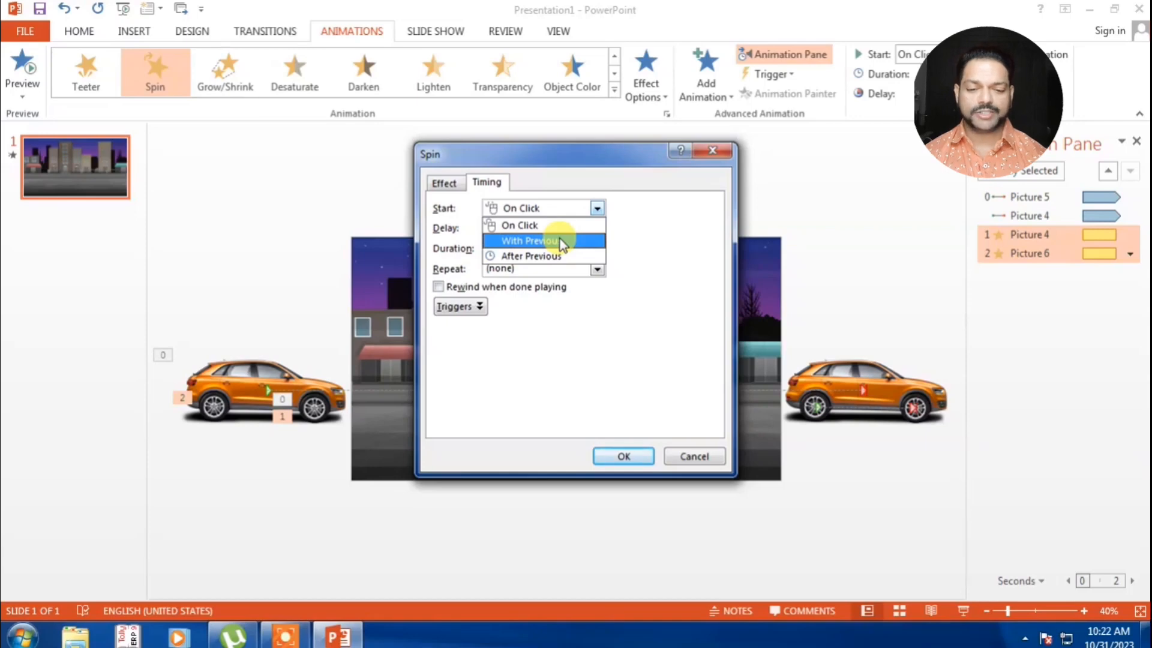
pyautogui.click(556, 241)
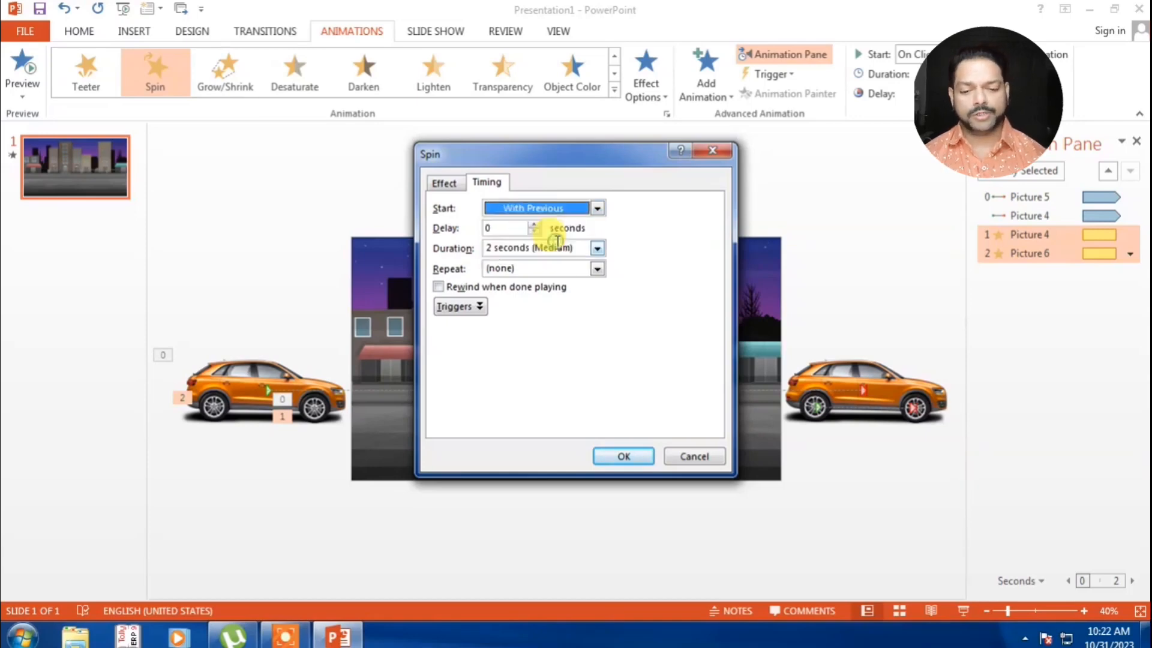
pyautogui.click(597, 248)
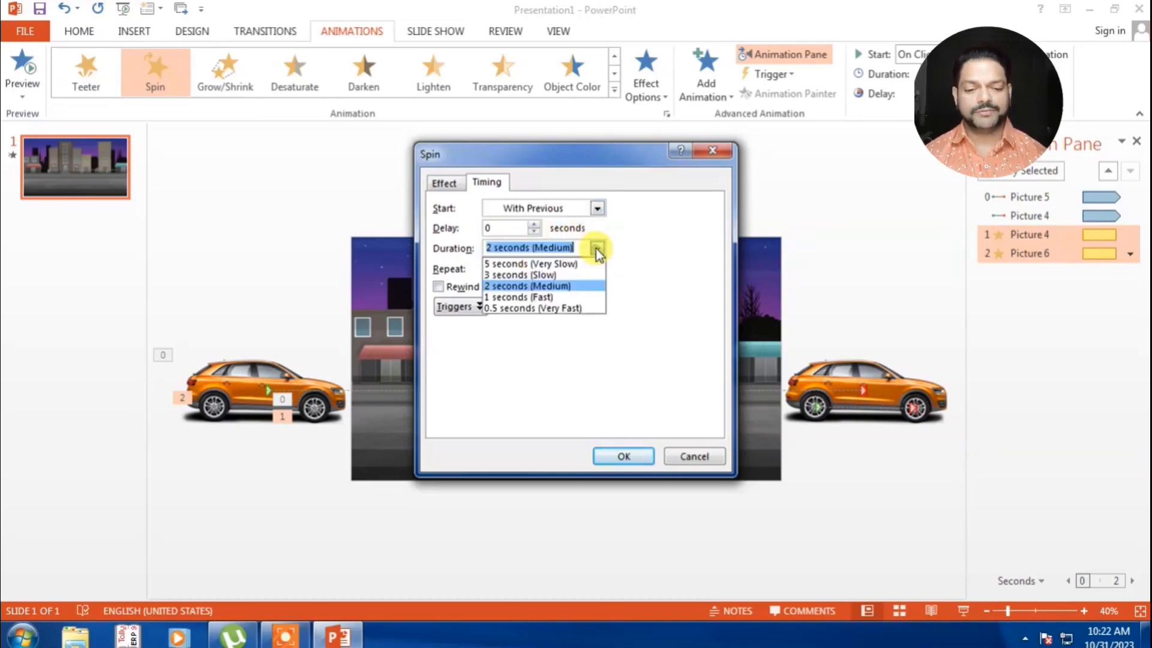
pyautogui.click(558, 275)
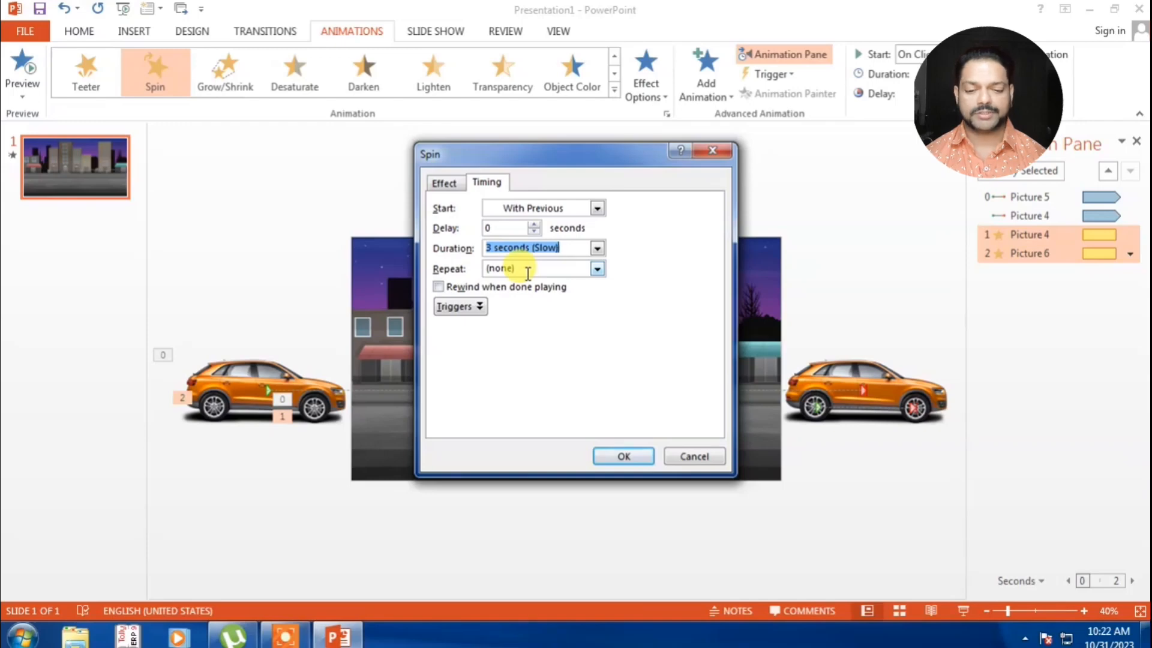
# Set both Spin effects to repeat Until End of Slide and apply the timing settings
pyautogui.click(592, 273)
pyautogui.click(538, 362)
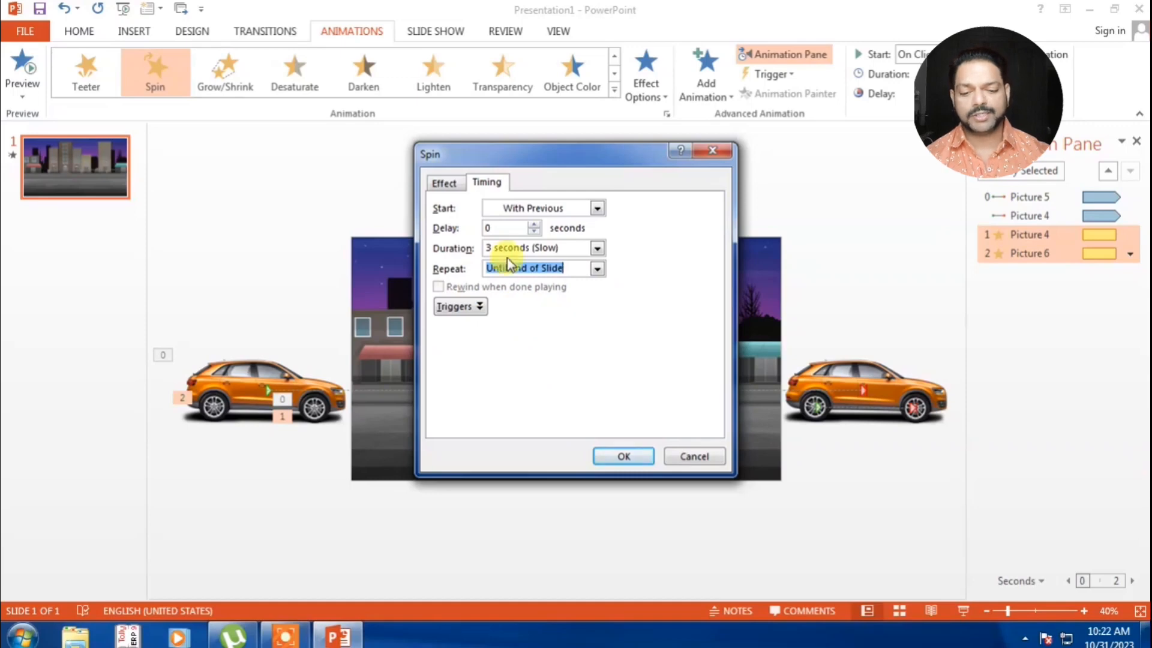
pyautogui.click(597, 268)
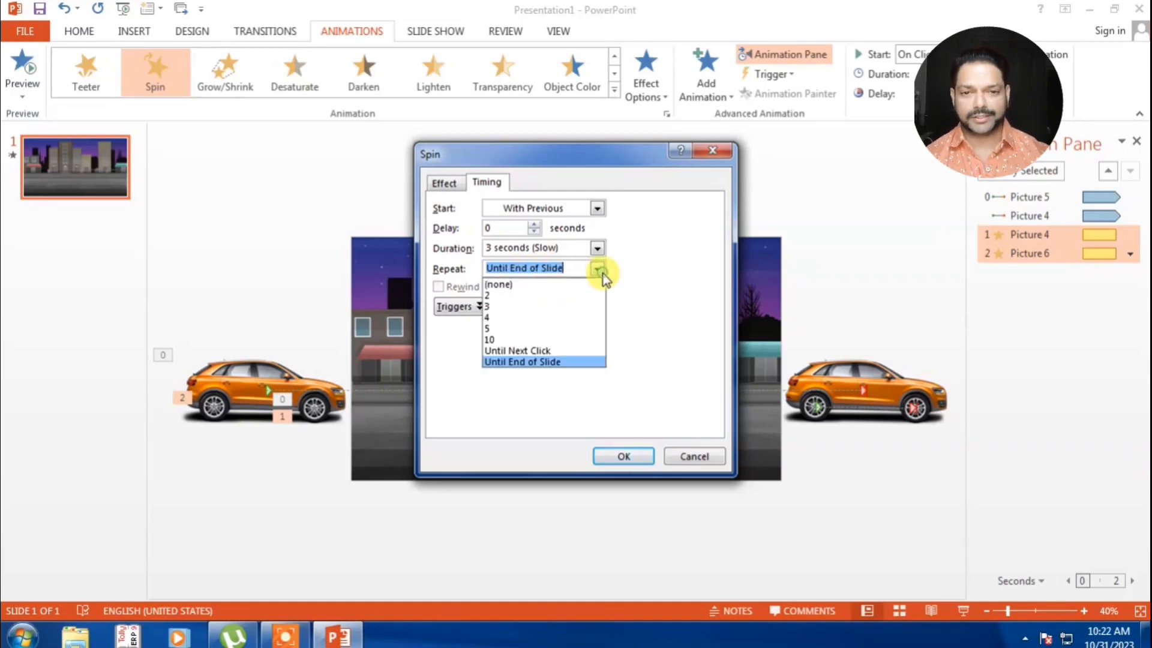
pyautogui.click(531, 363)
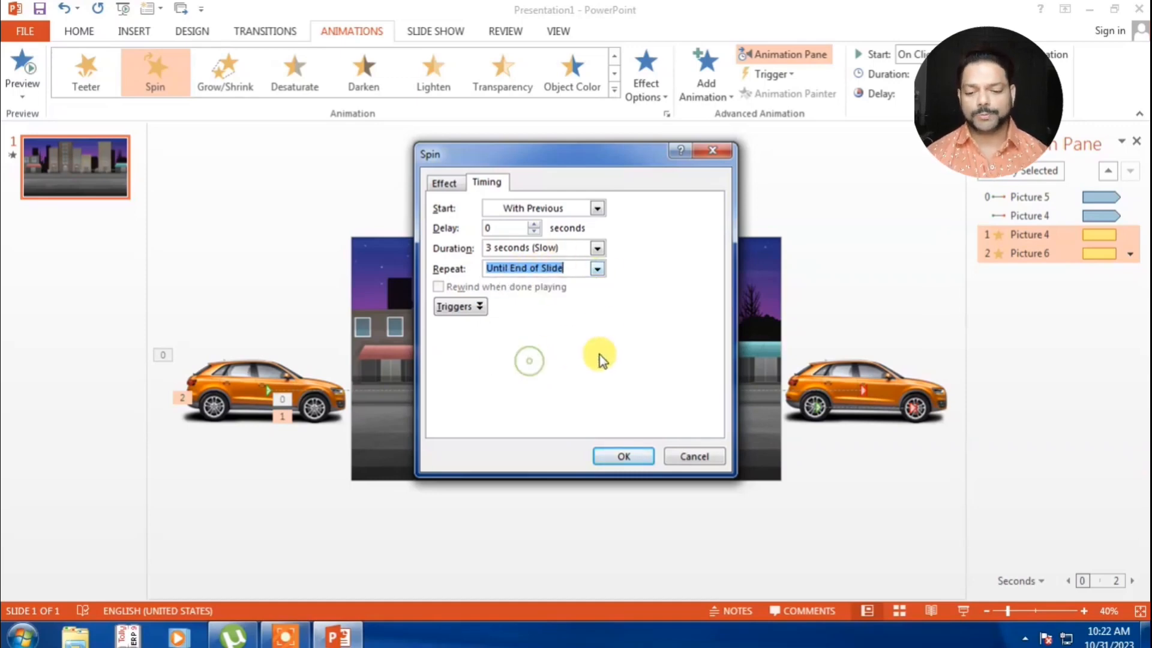
pyautogui.click(611, 455)
pyautogui.click(314, 329)
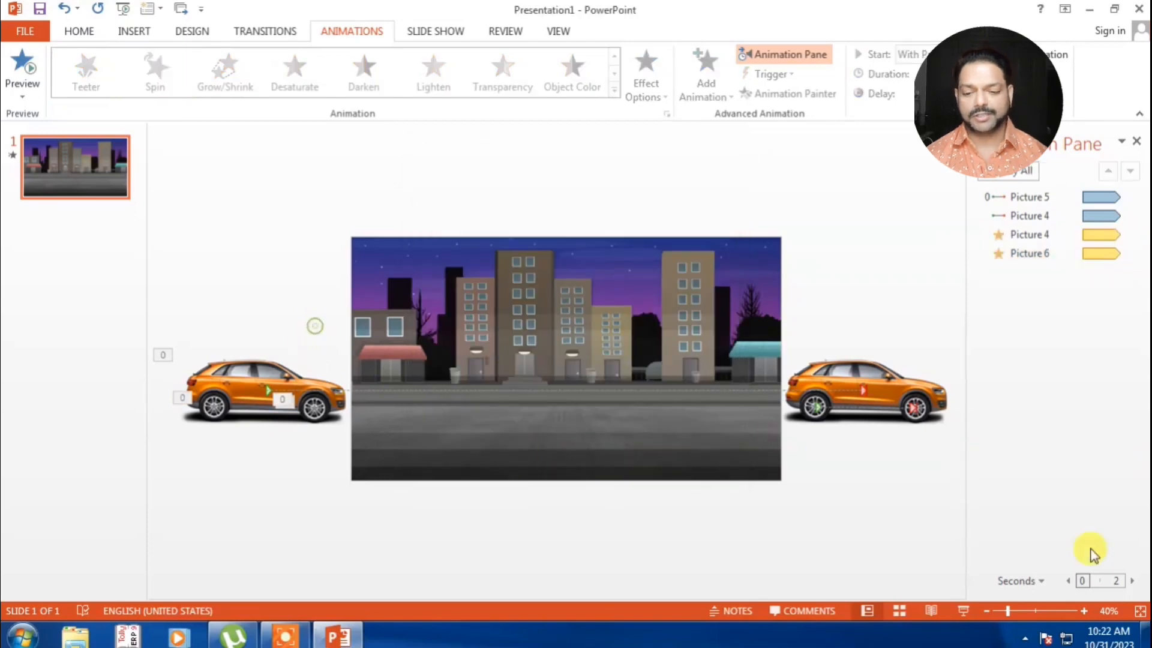
# Hide the Animation Pane and preview the combined driving and wheel-spin animations at a larger zoom
pyautogui.click(1084, 610)
pyautogui.click(1084, 611)
pyautogui.click(1084, 611)
pyautogui.click(1084, 610)
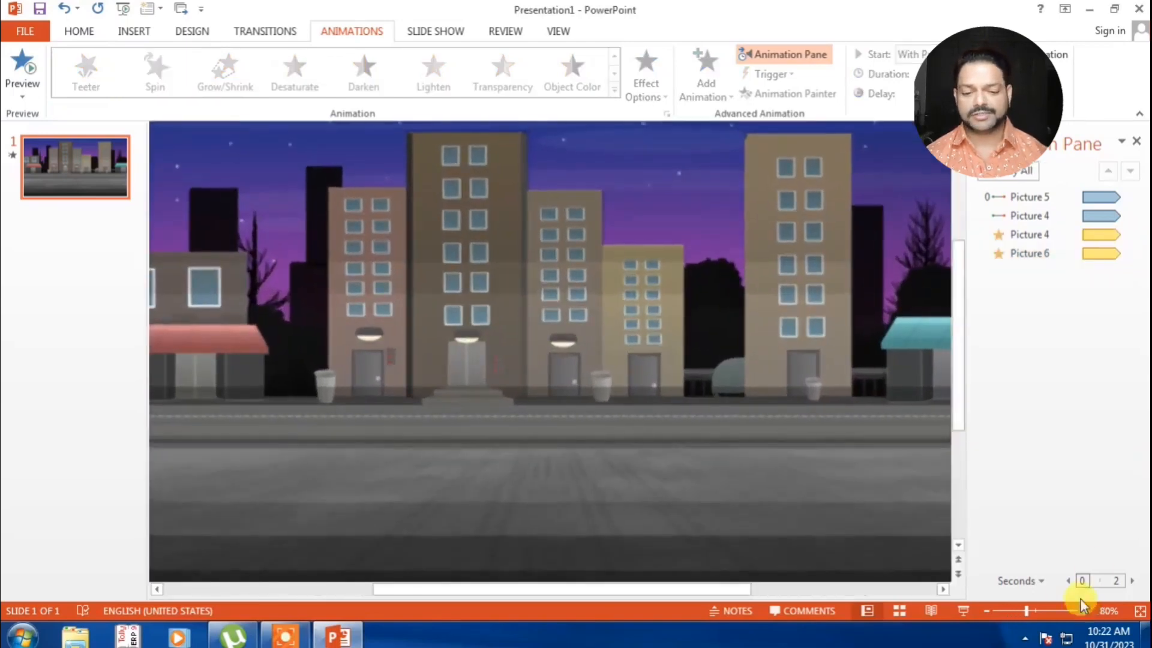
pyautogui.click(1138, 144)
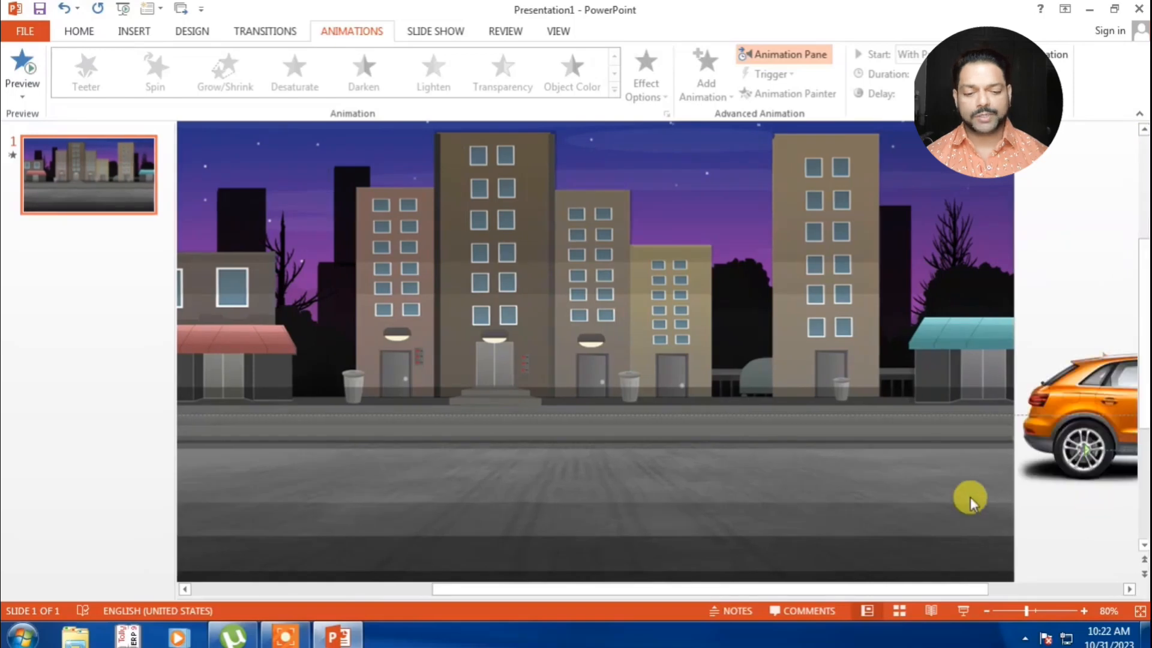
pyautogui.click(1084, 610)
pyautogui.click(1083, 611)
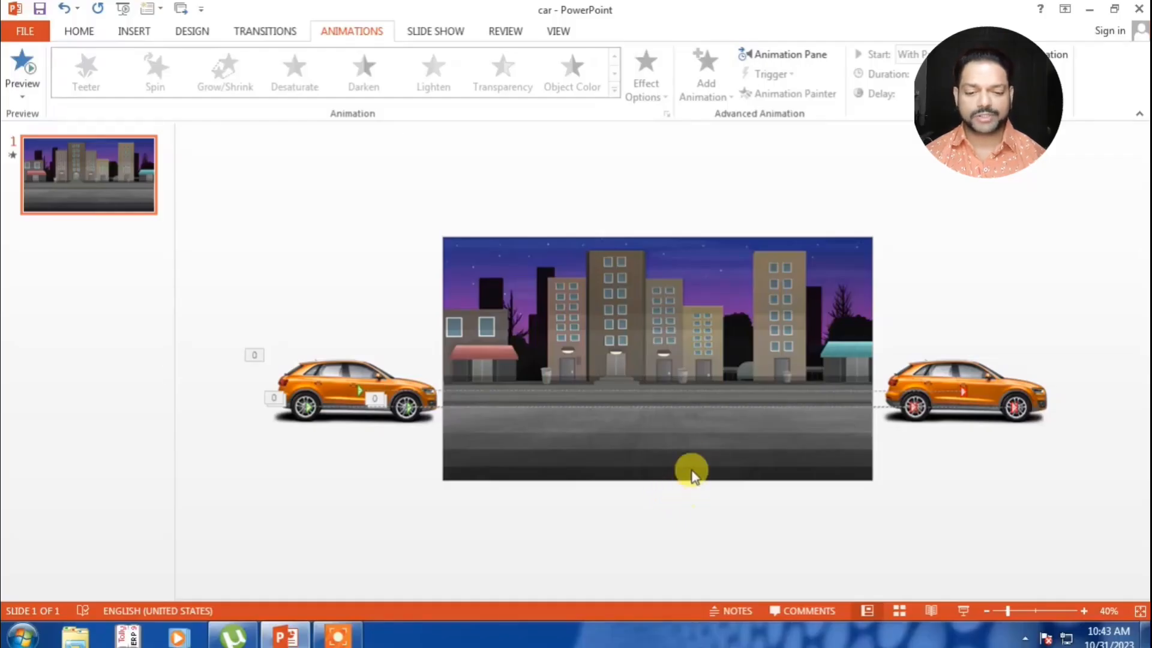
pyautogui.scroll(4, 686, 453)
pyautogui.scroll(3, 686, 451)
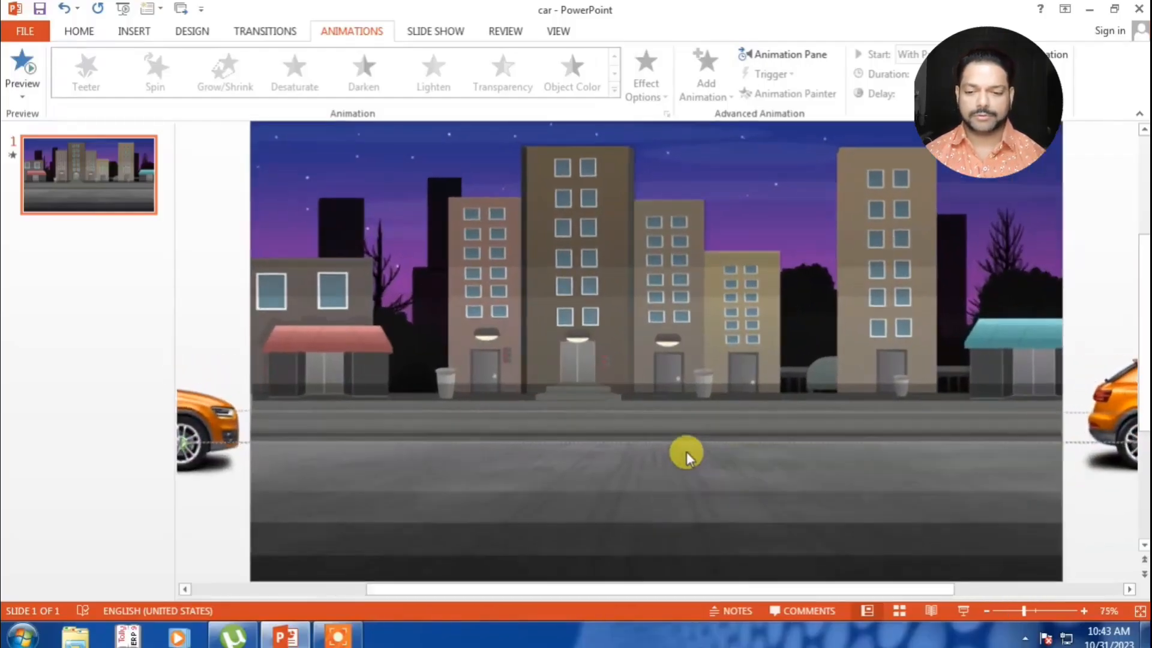
pyautogui.click(21, 63)
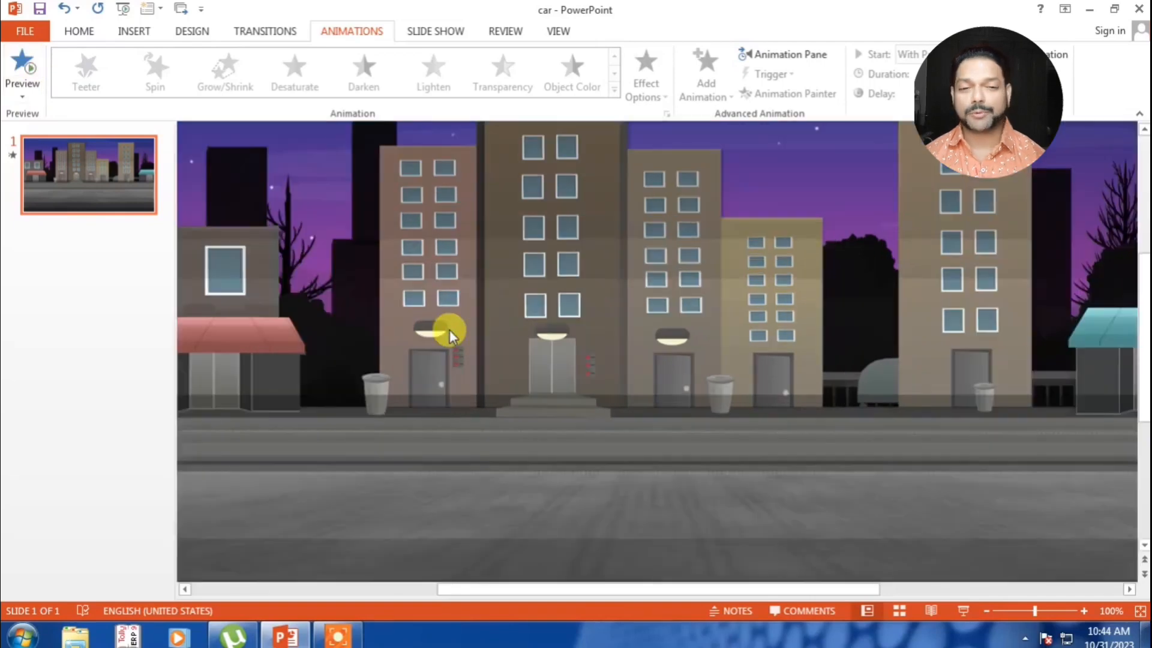
# Play the slide show full screen to check the driving car, exit it, and return to 40% zoom
pyautogui.press('F5')
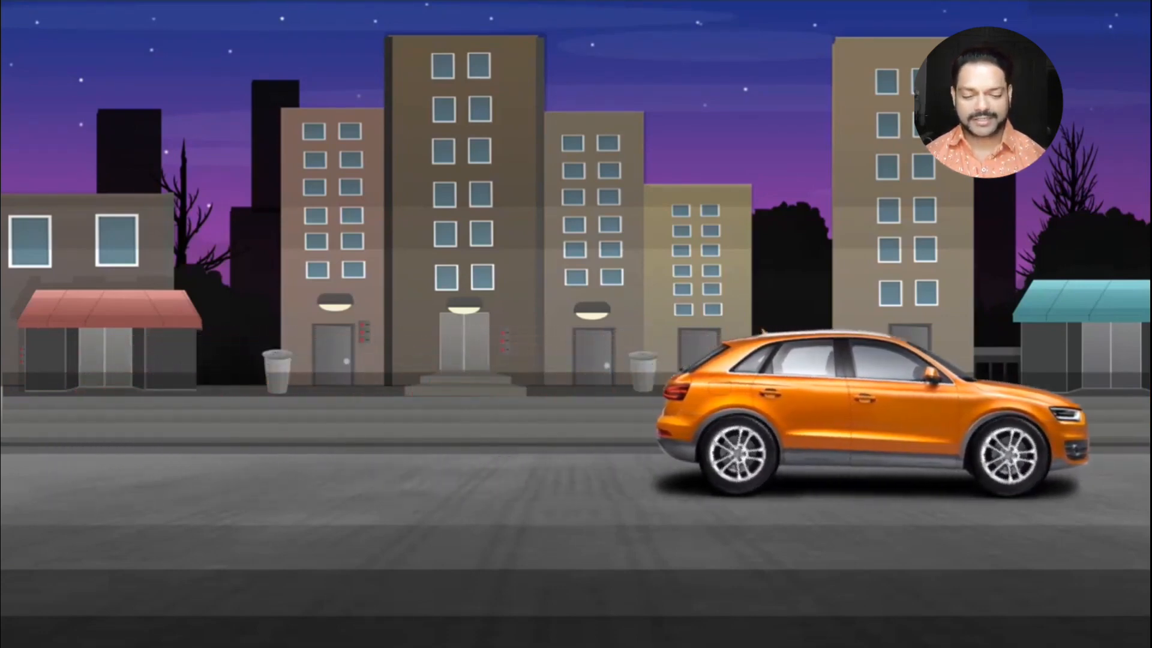
pyautogui.press('Escape')
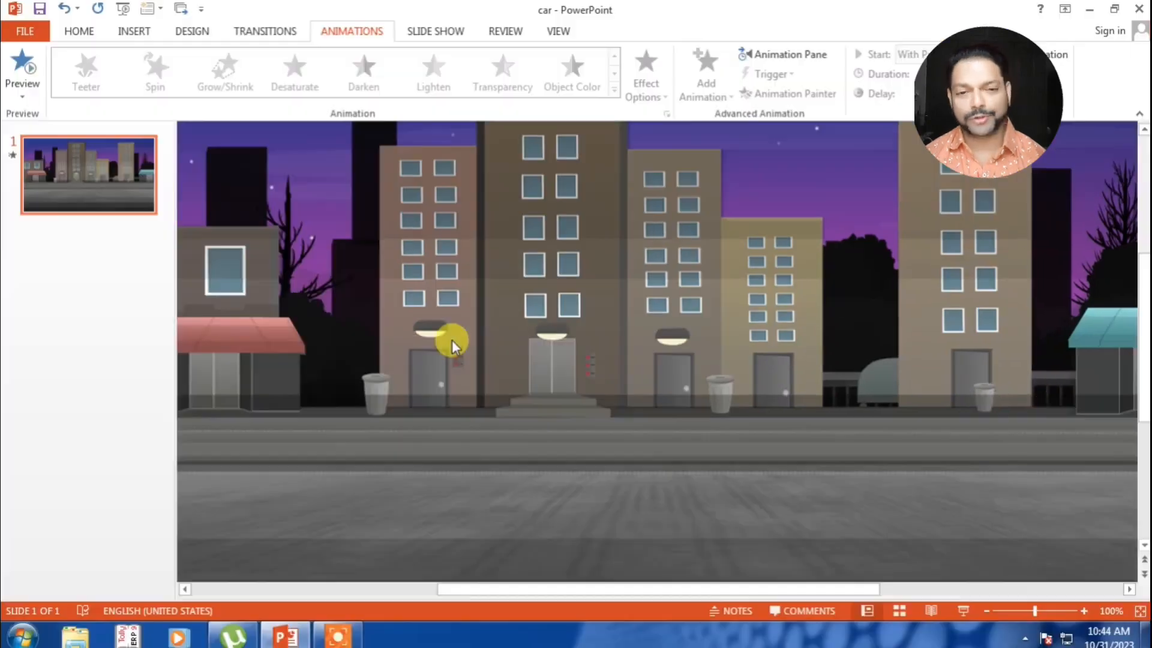
pyautogui.click(987, 611)
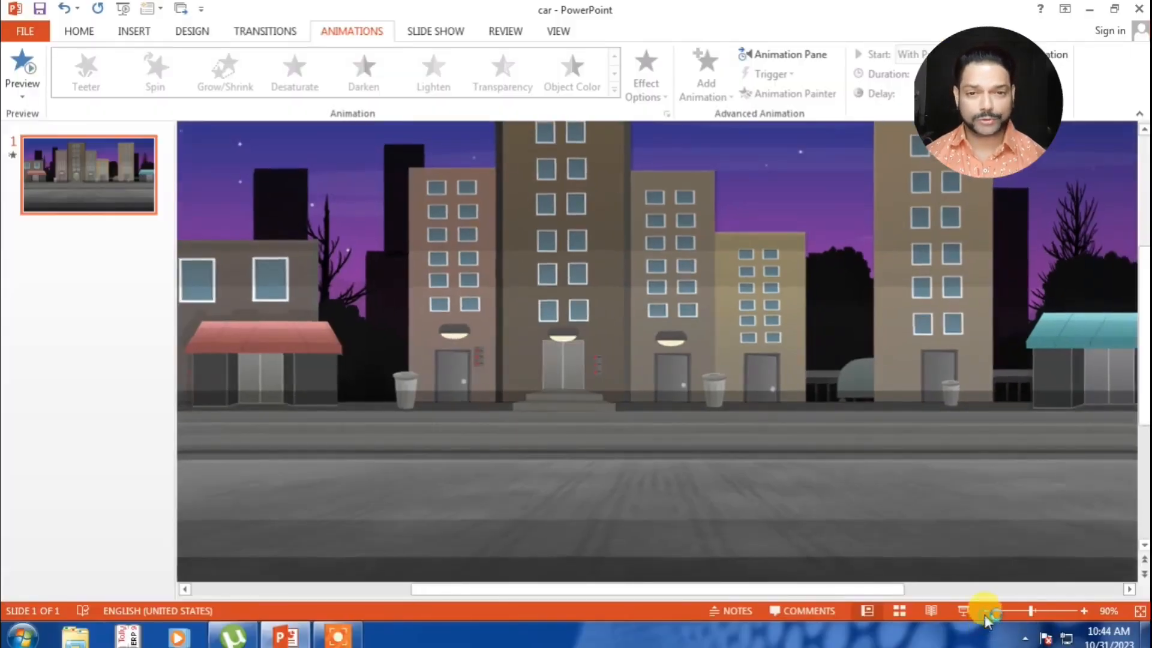
pyautogui.click(986, 611)
pyautogui.click(986, 611)
pyautogui.click(986, 612)
pyautogui.click(986, 611)
pyautogui.click(986, 611)
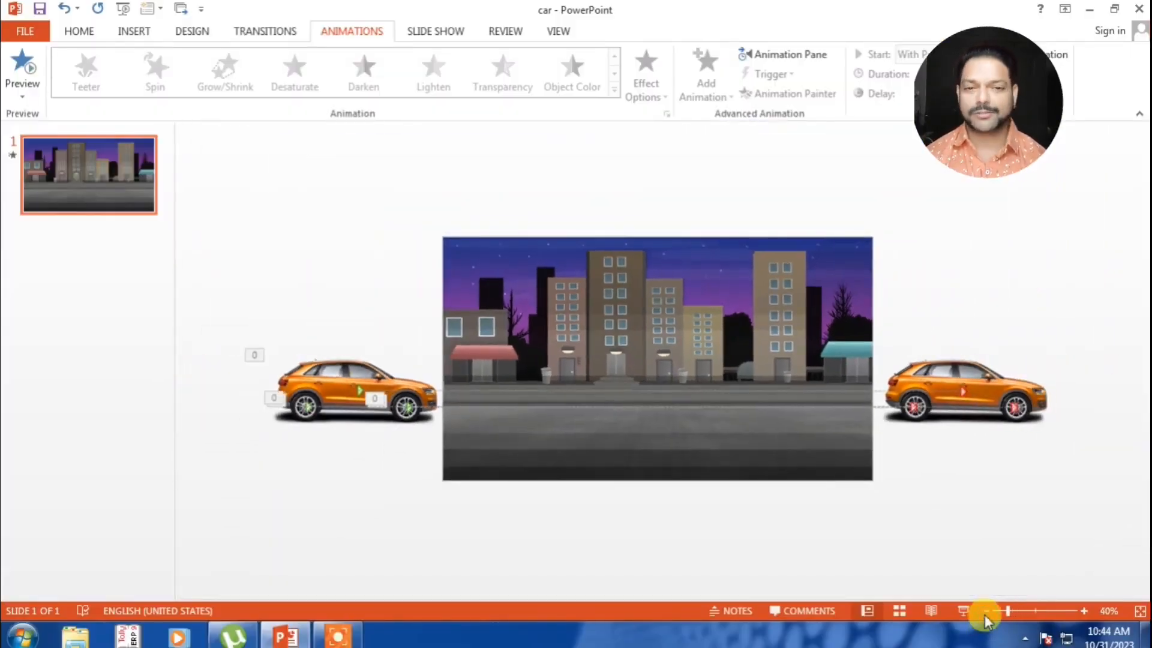